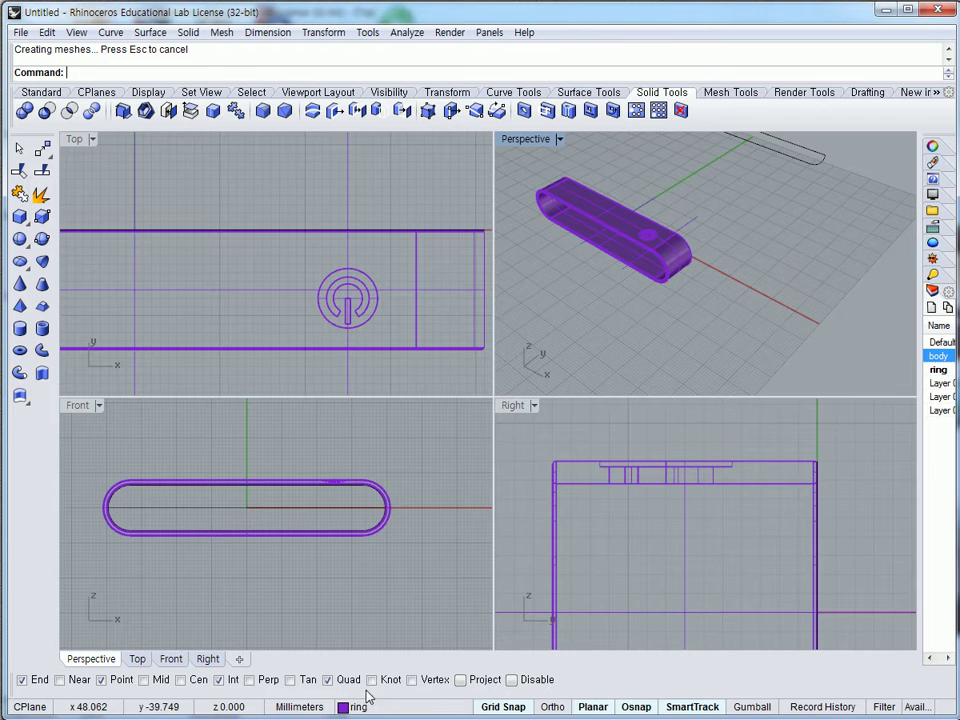
# - Make the body layer visible and current, and hide the ring layer
pyautogui.click(358, 707)
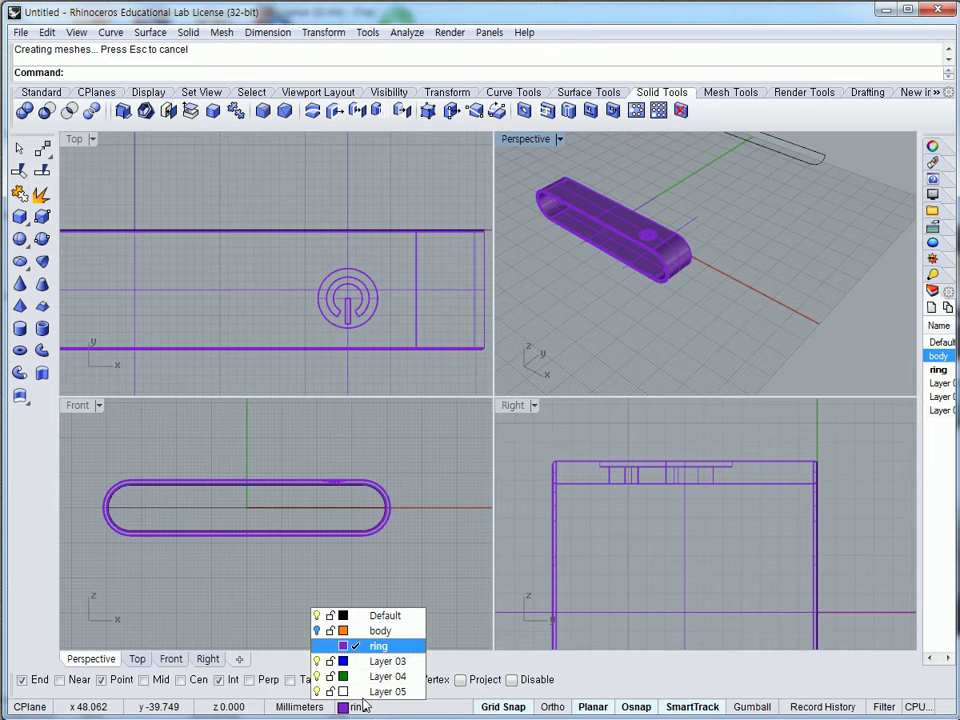
pyautogui.click(317, 630)
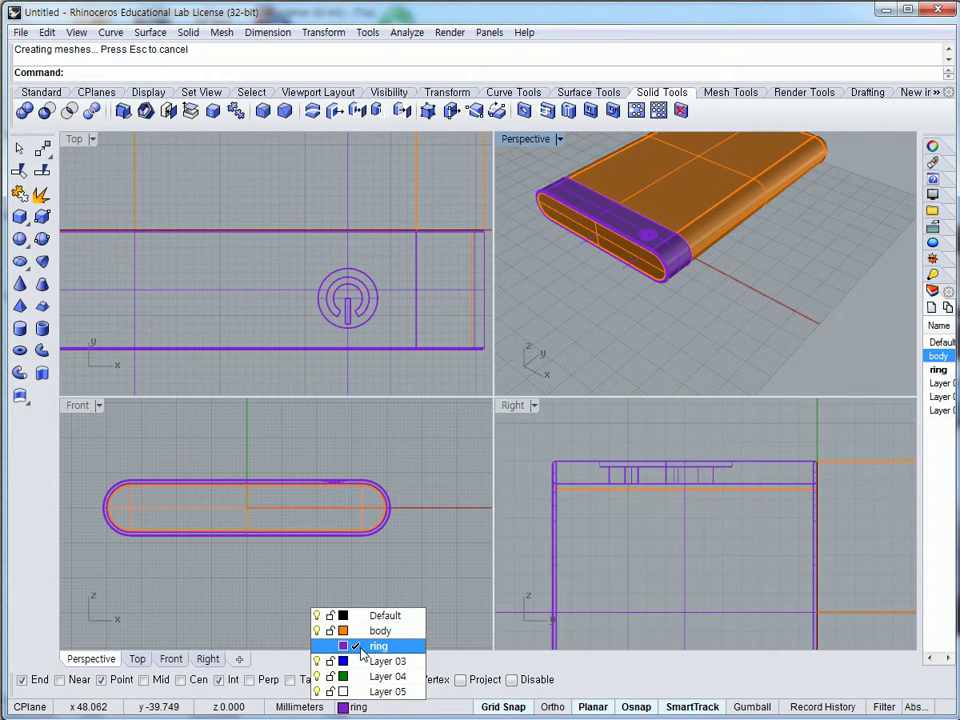
pyautogui.click(357, 631)
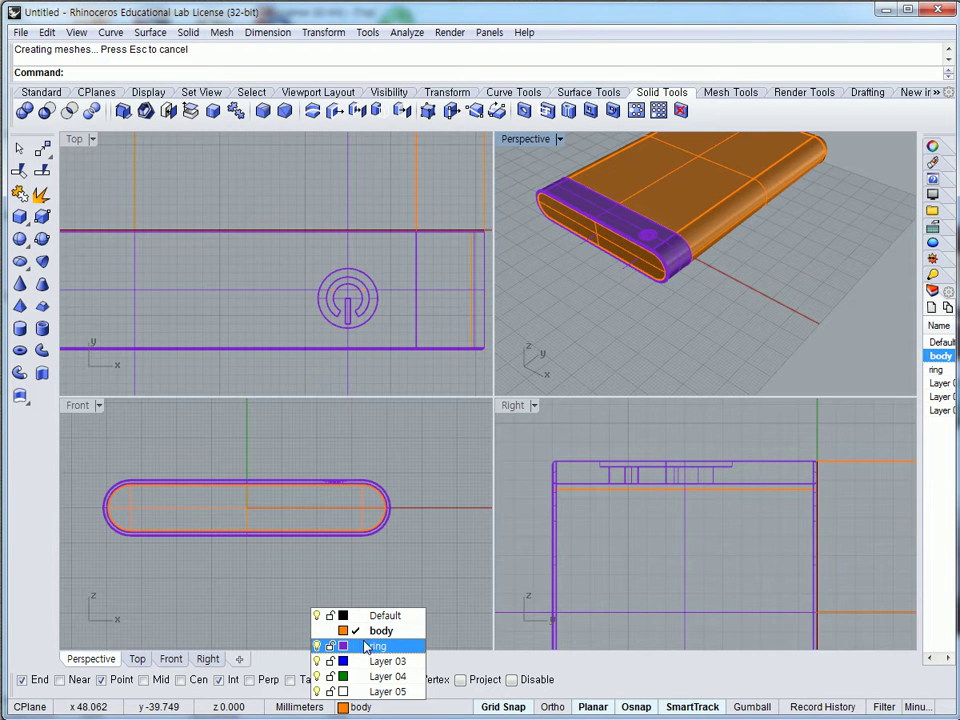
pyautogui.click(486, 514)
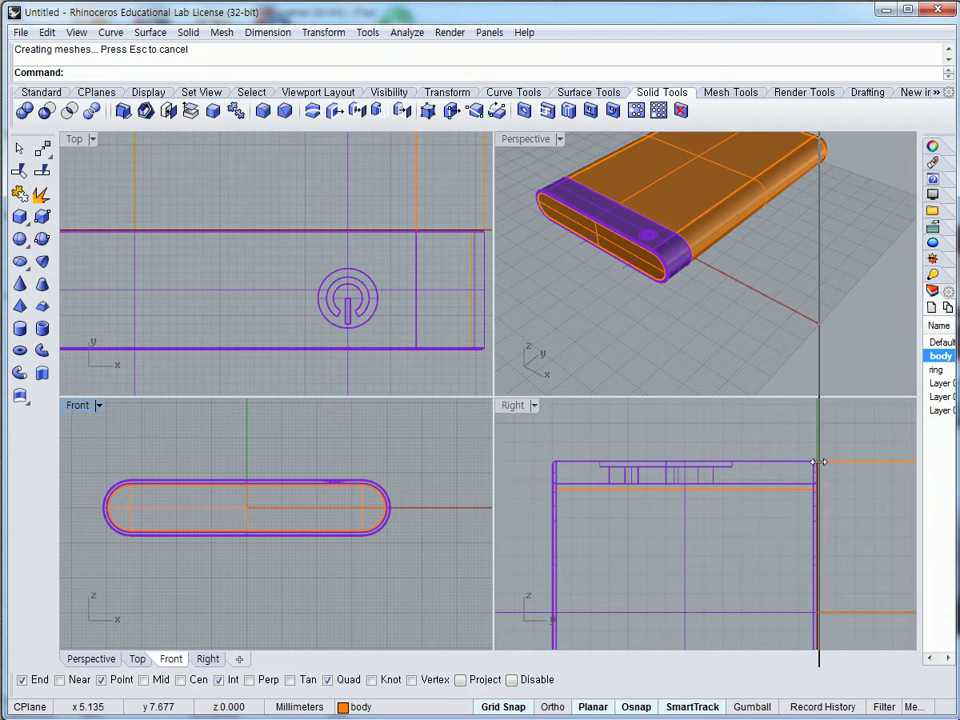
pyautogui.moveTo(919, 461); pyautogui.dragTo(820, 464)
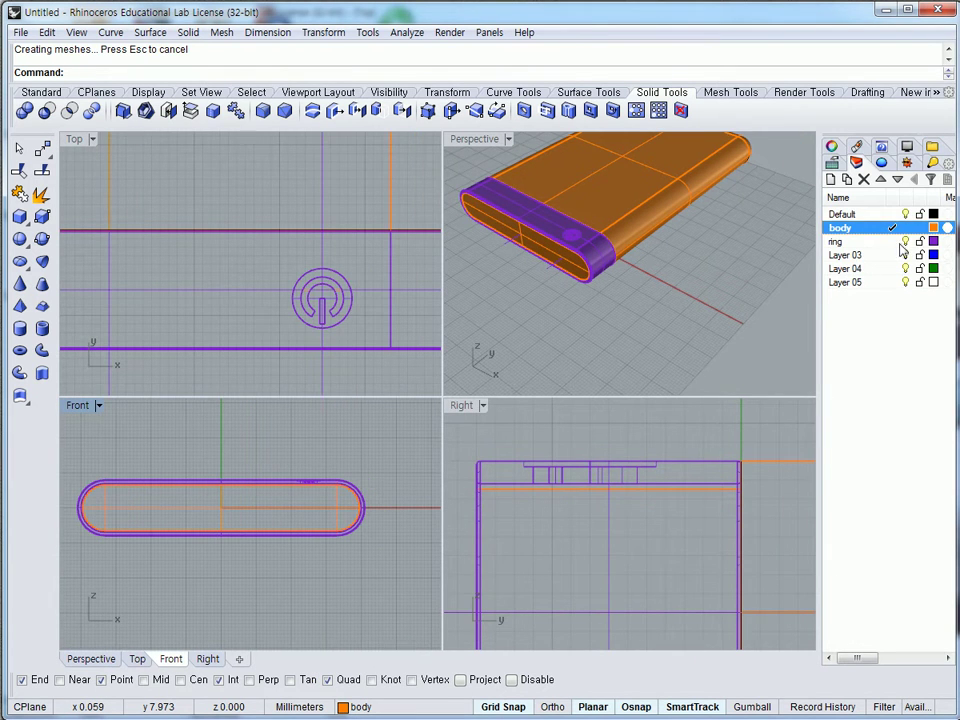
pyautogui.click(905, 241)
# - Rename Layer 03 as badge and make it the current layer
pyautogui.click(845, 255)
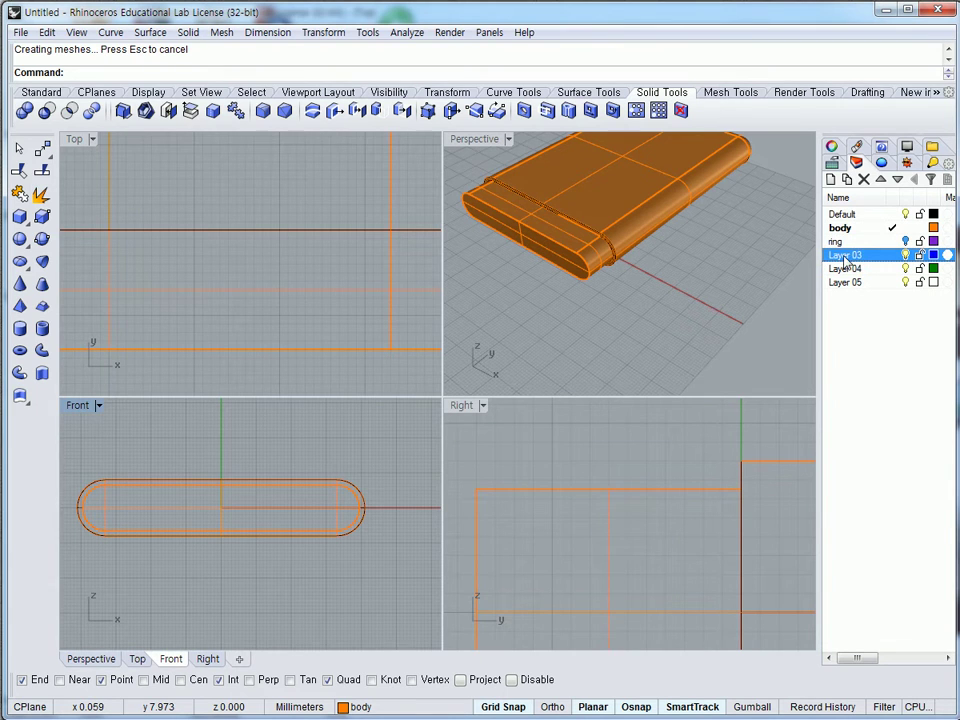
pyautogui.click(845, 256)
pyautogui.write('badge')
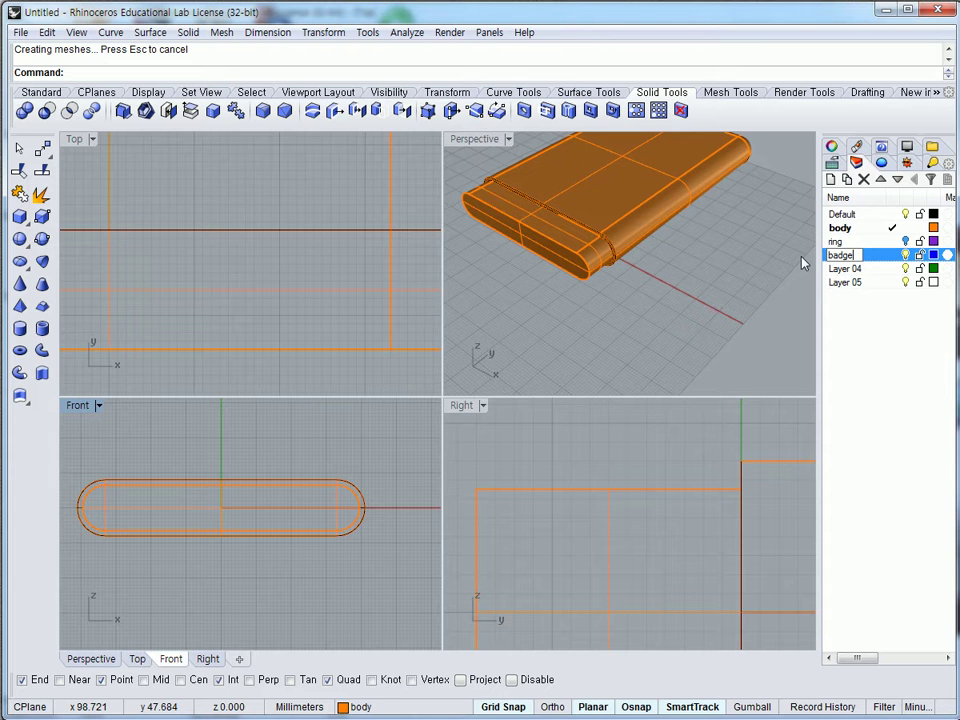
pyautogui.click(833, 270)
pyautogui.click(848, 256)
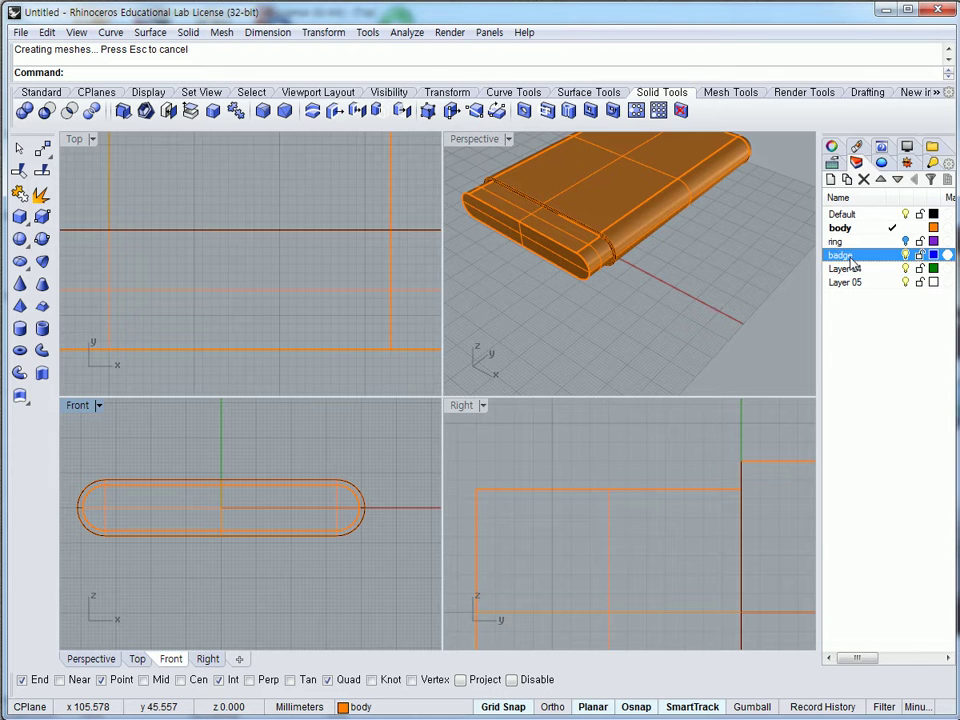
pyautogui.click(893, 256)
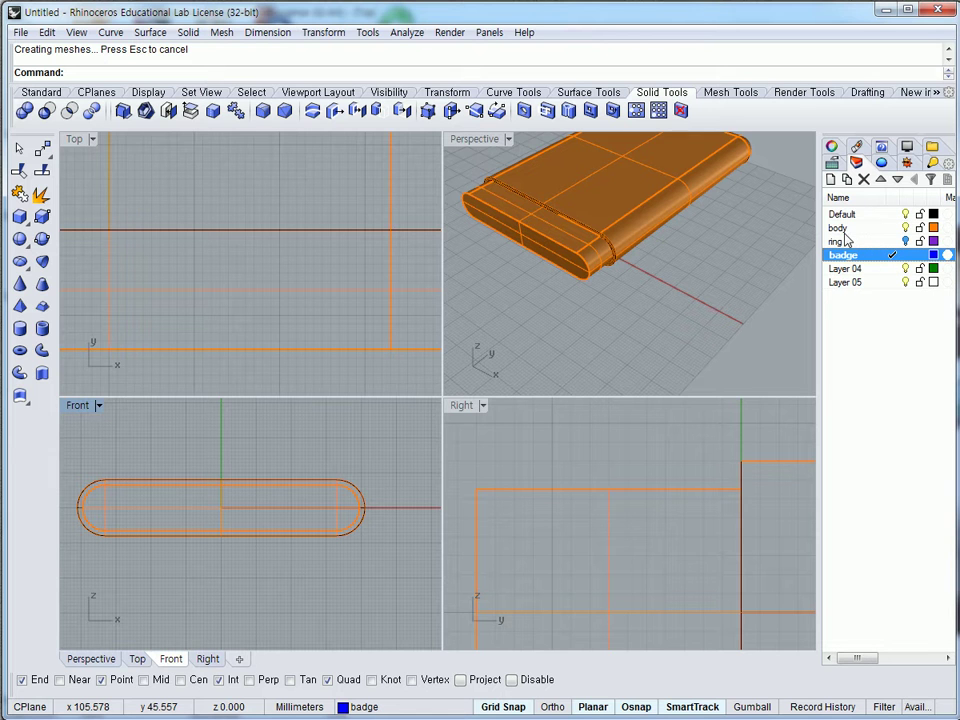
# - Maximize the Top view and hide the body layer
pyautogui.click(366, 283)
pyautogui.scroll(-5, 368, 278)
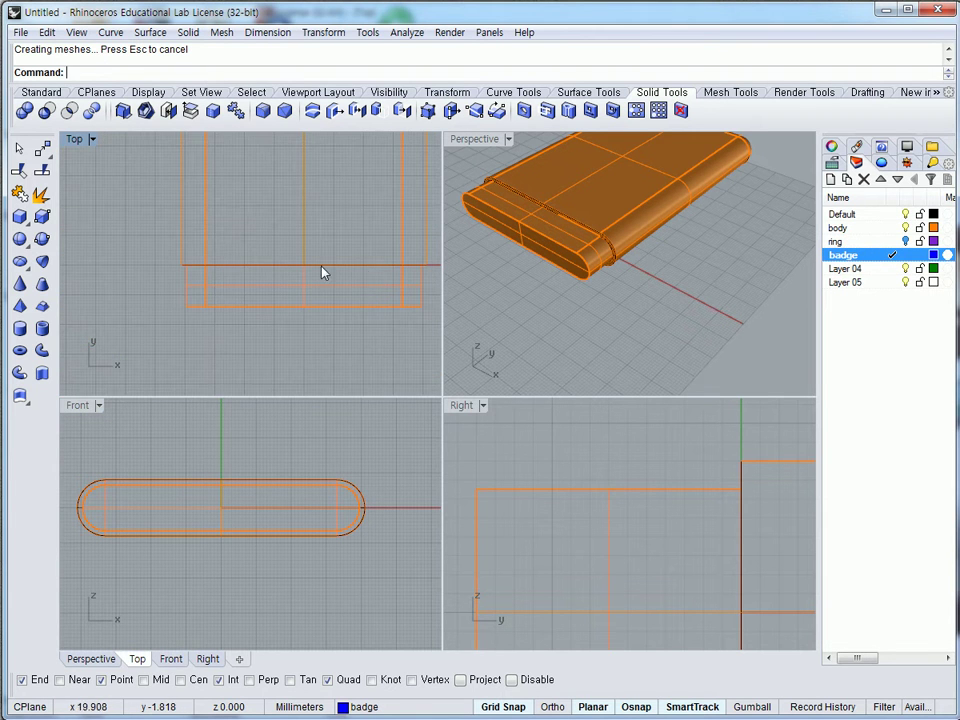
pyautogui.doubleClick(74, 139)
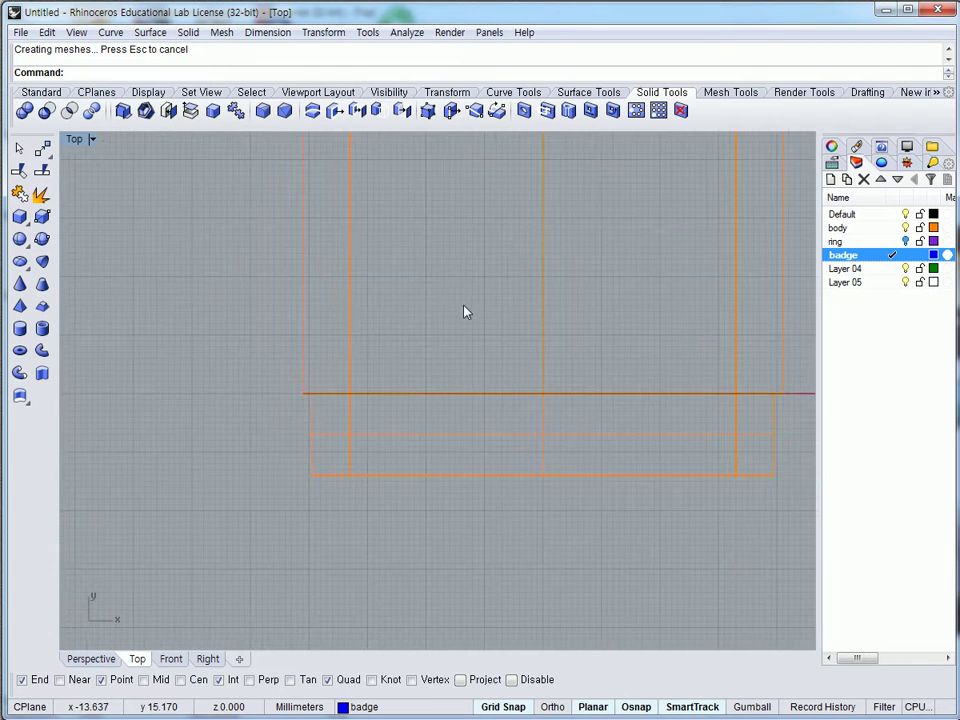
pyautogui.scroll(-2, 454, 313)
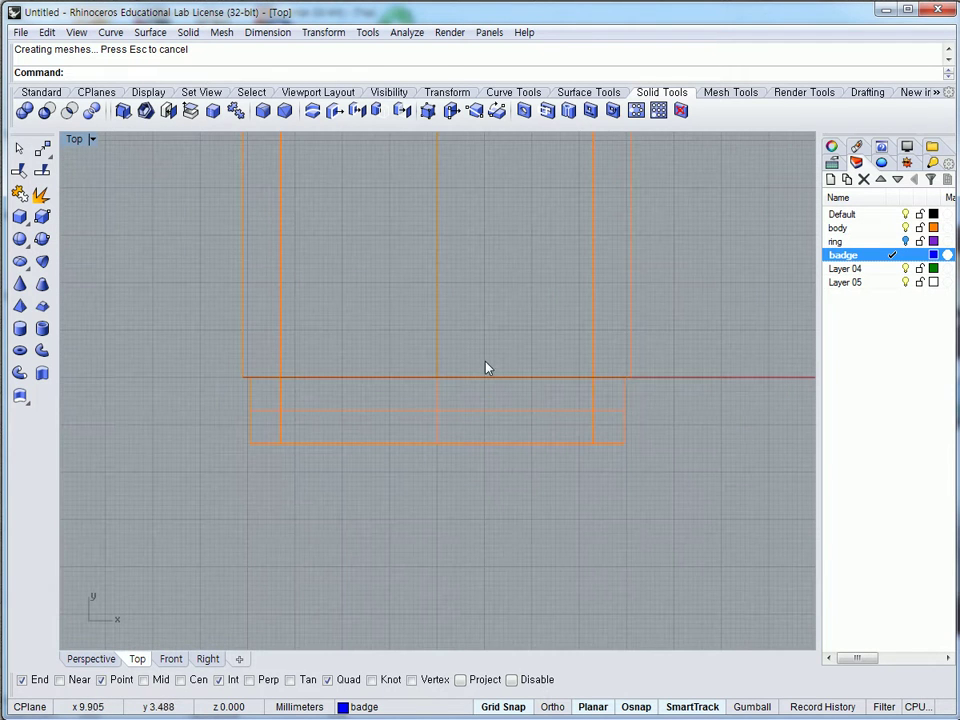
pyautogui.click(905, 228)
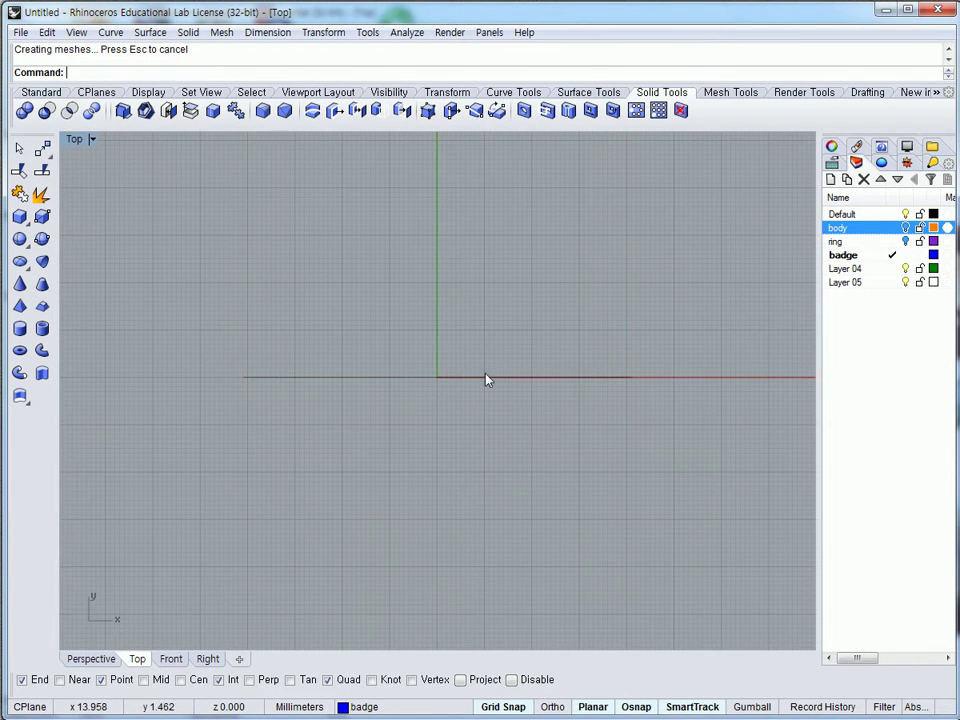
pyautogui.click(416, 385)
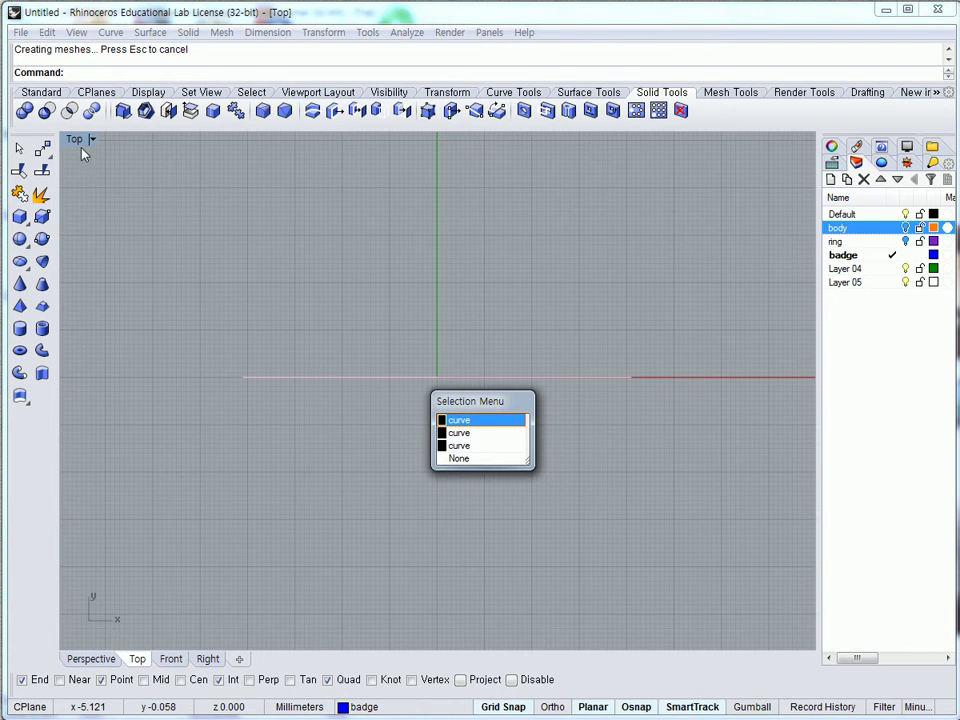
pyautogui.press('Escape')
pyautogui.scroll(-4, 570, 268)
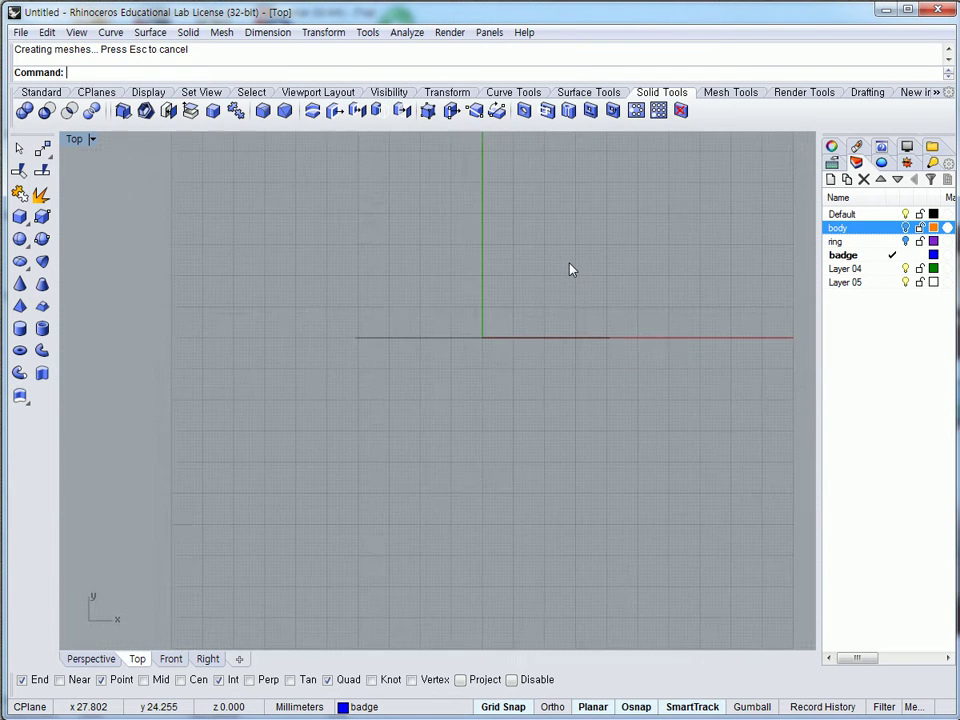
pyautogui.doubleClick(74, 139)
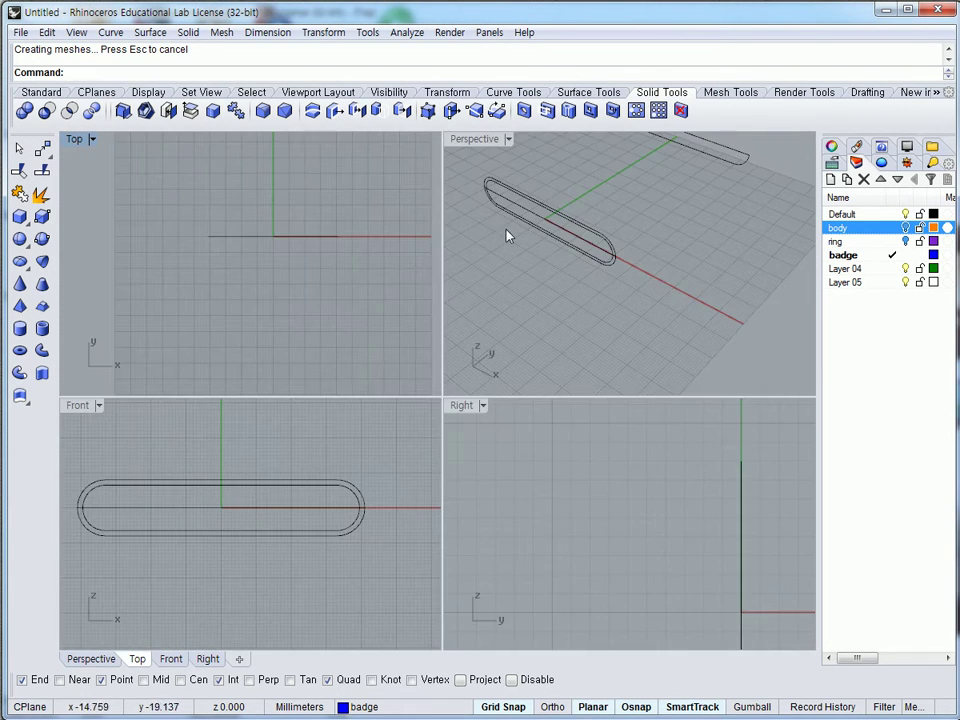
pyautogui.scroll(-3, 651, 214)
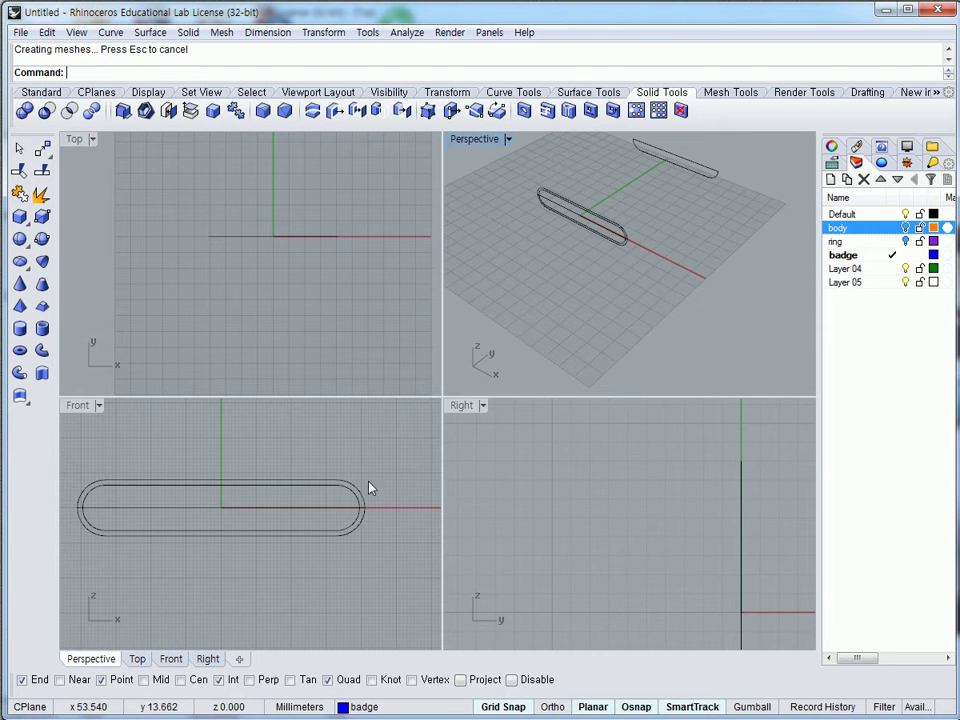
pyautogui.moveTo(312, 481); pyautogui.dragTo(370, 473, button='right')
pyautogui.scroll(-4, 370, 473)
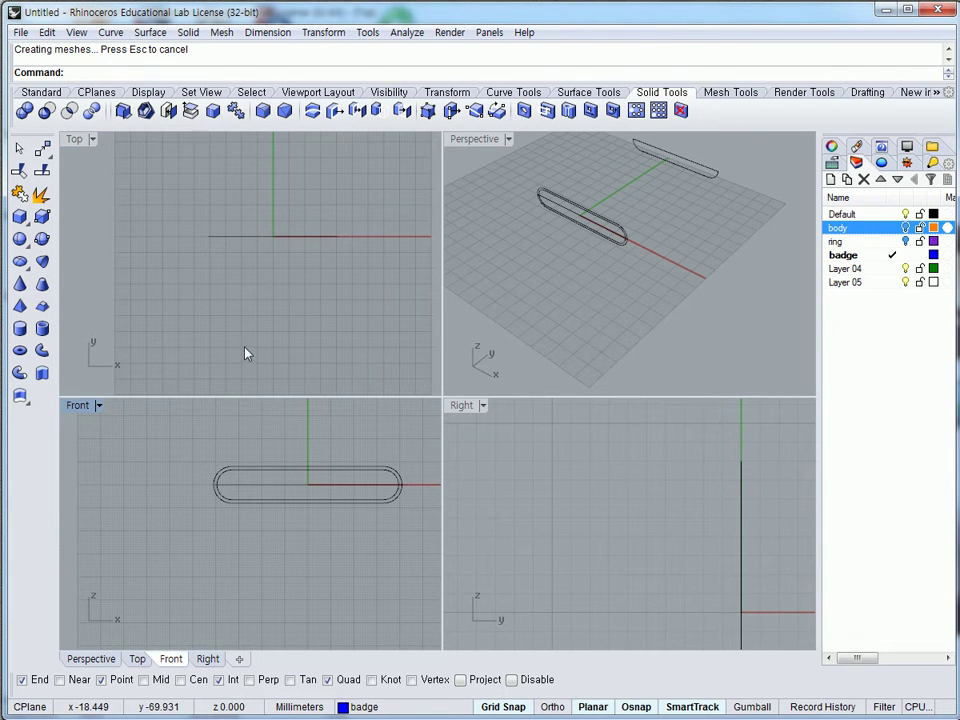
pyautogui.doubleClick(74, 139)
pyautogui.moveTo(417, 283); pyautogui.dragTo(439, 362, button='right')
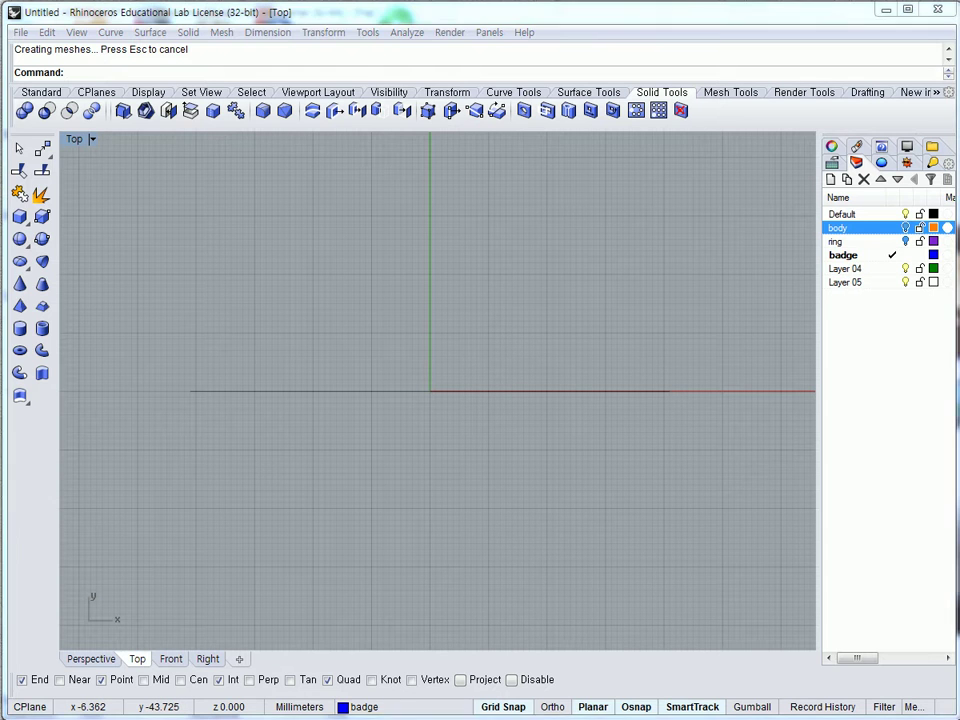
# - Switch to the mobile_HDD_draw reference drawing and examine the rounded square's dimensions, corner radii and position
pyautogui.click(555, 702)
pyautogui.moveTo(480, 470)
pyautogui.mouseDown(button='right')
pyautogui.moveTo(480, 495)
pyautogui.moveTo(497, 490)
pyautogui.mouseUp(button='right')
pyautogui.scroll(-3, 414, 294)
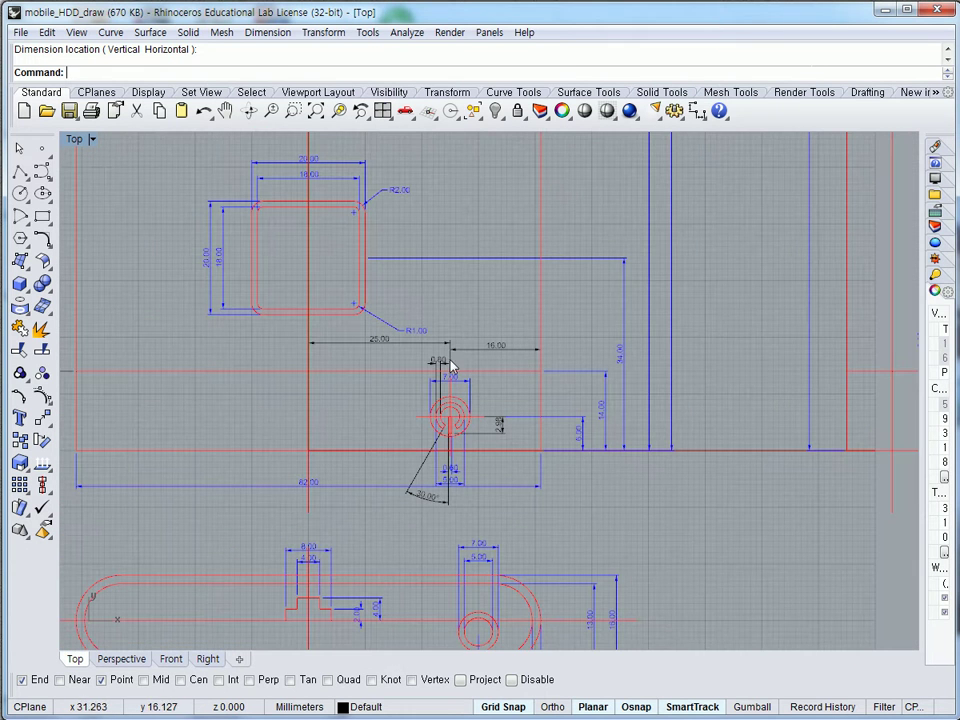
pyautogui.moveTo(352, 372); pyautogui.dragTo(481, 375, button='right')
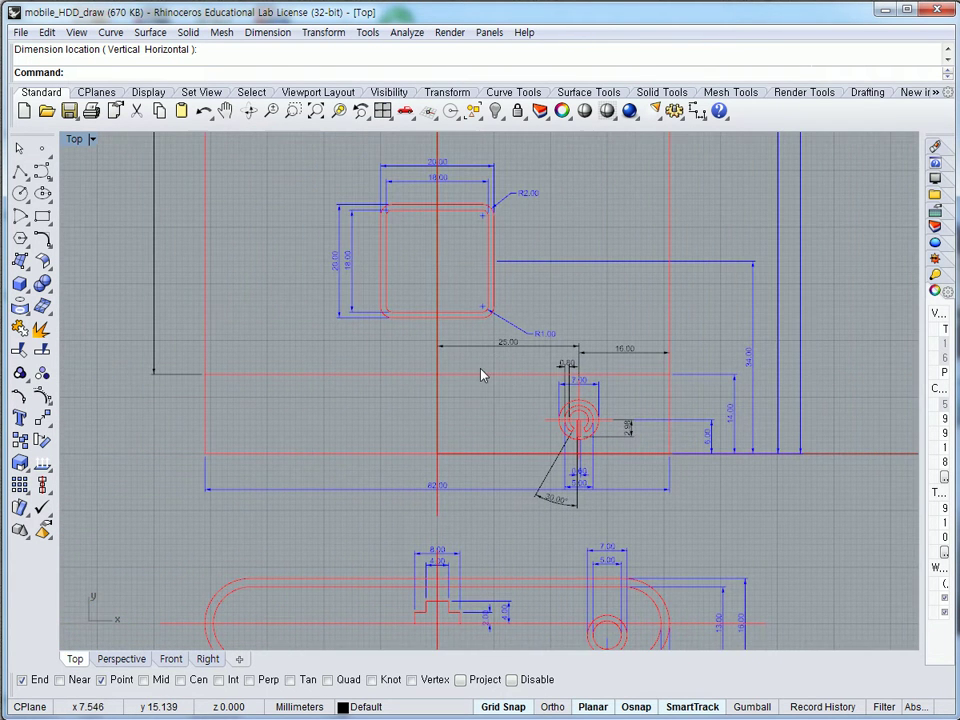
pyautogui.scroll(3, 502, 378)
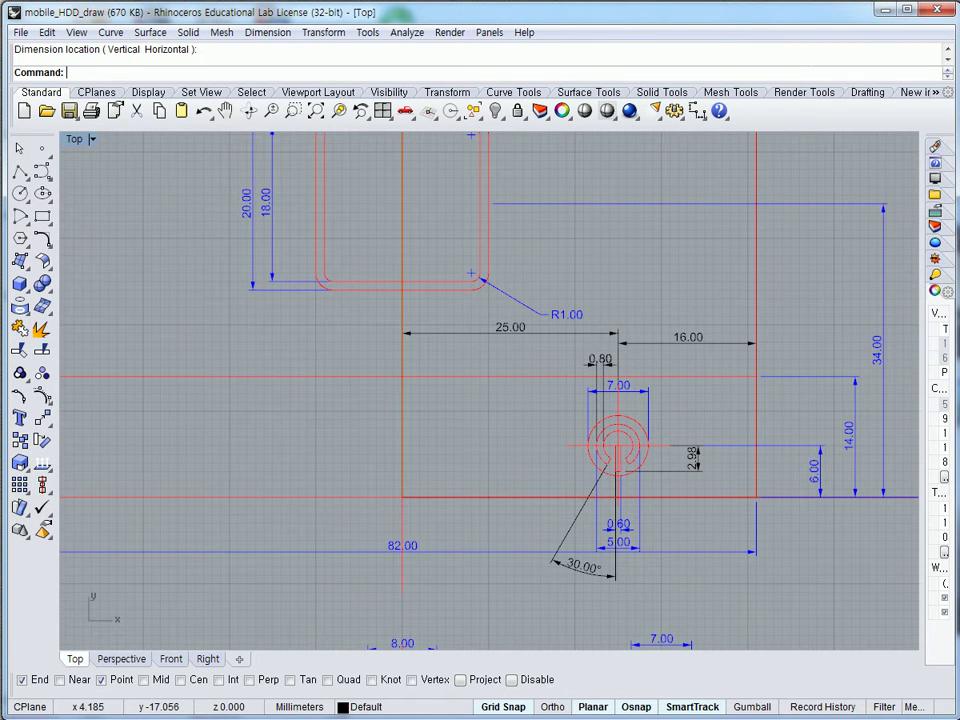
pyautogui.click(381, 690)
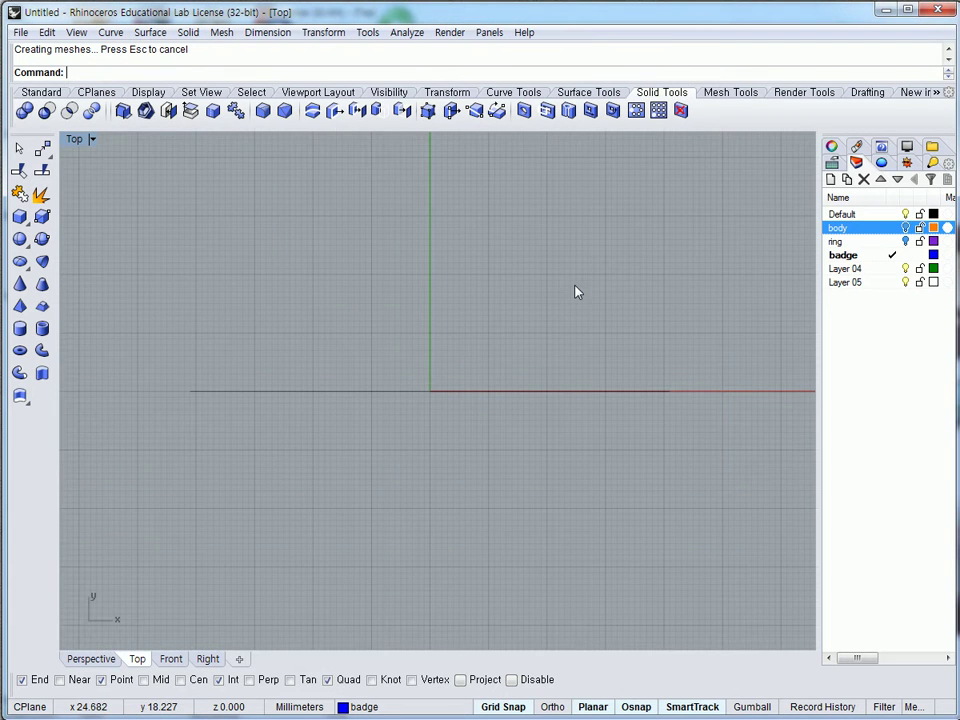
# - Draw a 20 by 20 mm square in the Top view, centred on the Y axis with its lower edge 10 mm above the X axis
pyautogui.moveTo(554, 371); pyautogui.dragTo(543, 428, button='right')
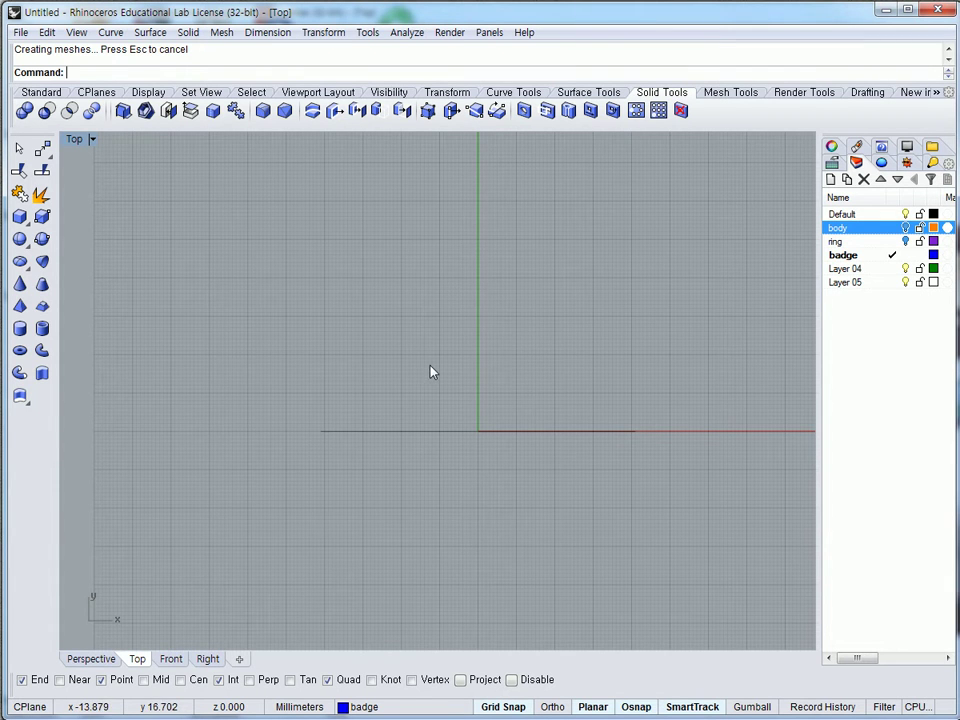
pyautogui.click(24, 92)
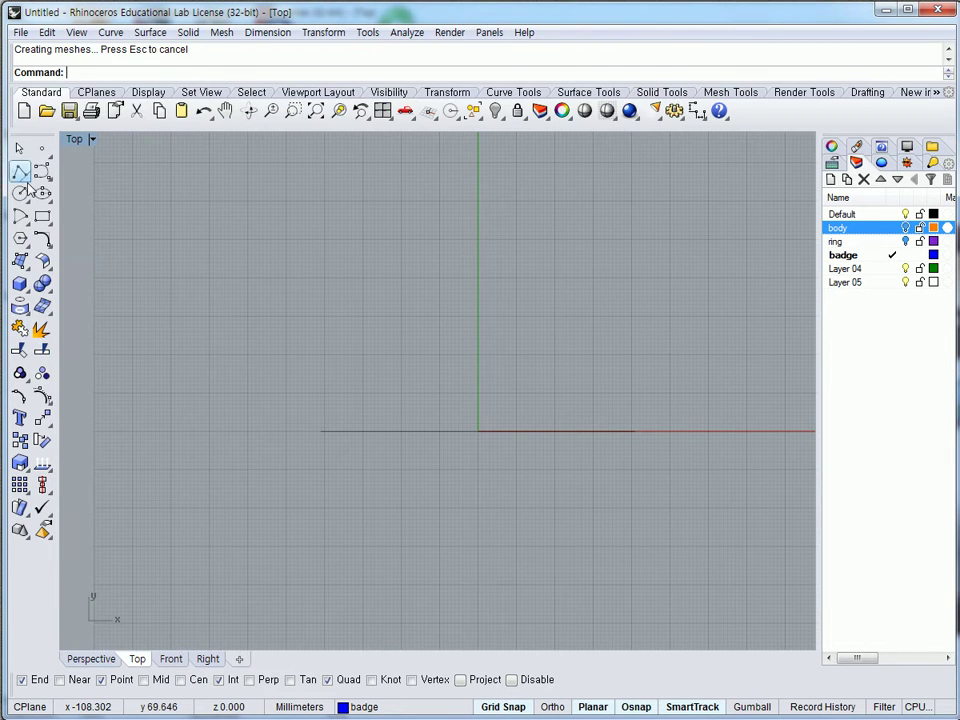
pyautogui.click(42, 216)
pyautogui.scroll(3, 396, 379)
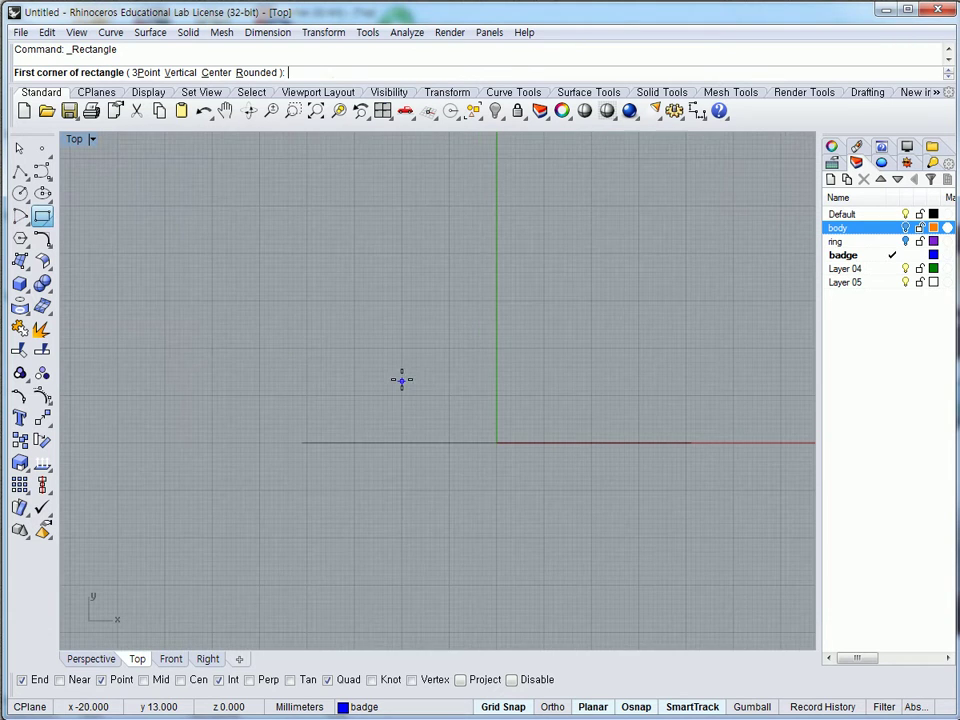
pyautogui.click(458, 284)
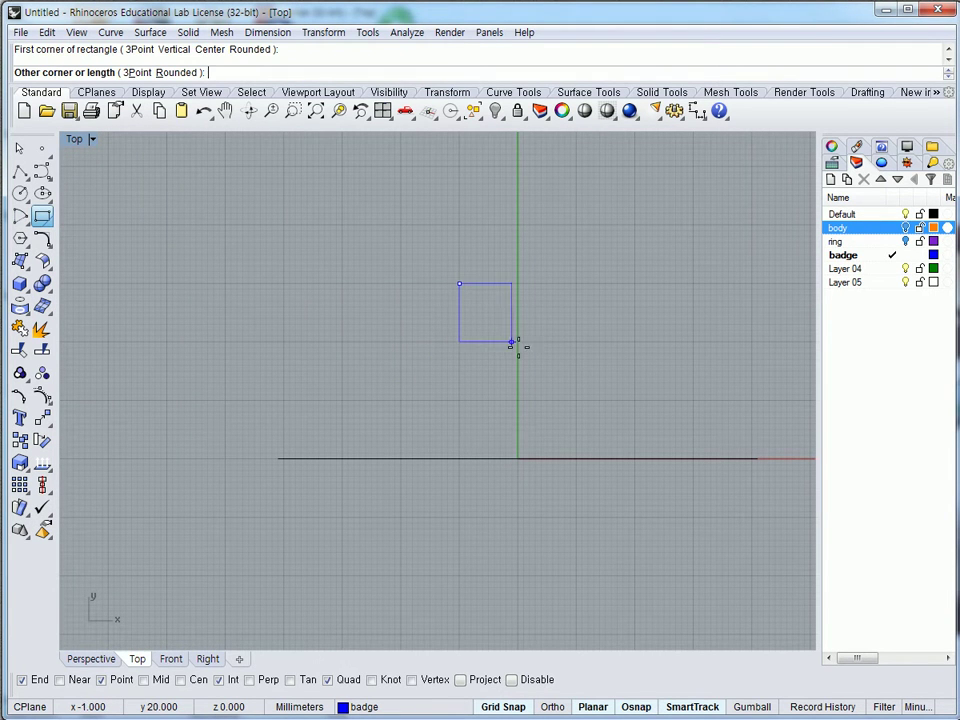
pyautogui.click(576, 400)
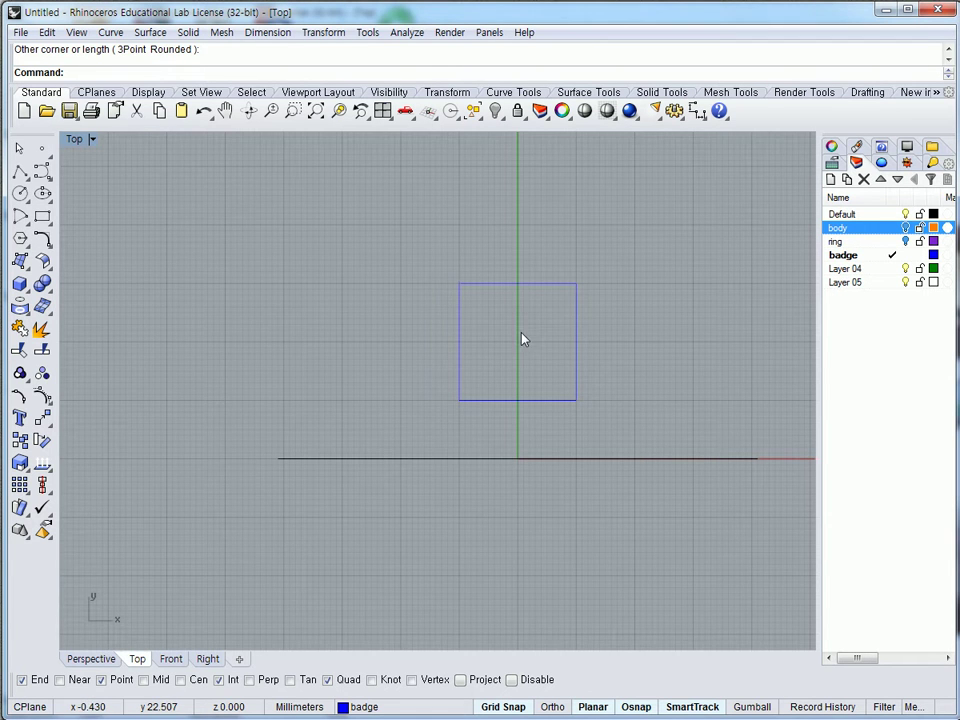
# - Fillet all four corners of the square with a radius of 2 mm
pyautogui.scroll(3, 542, 330)
pyautogui.scroll(-1, 491, 360)
pyautogui.scroll(2, 487, 360)
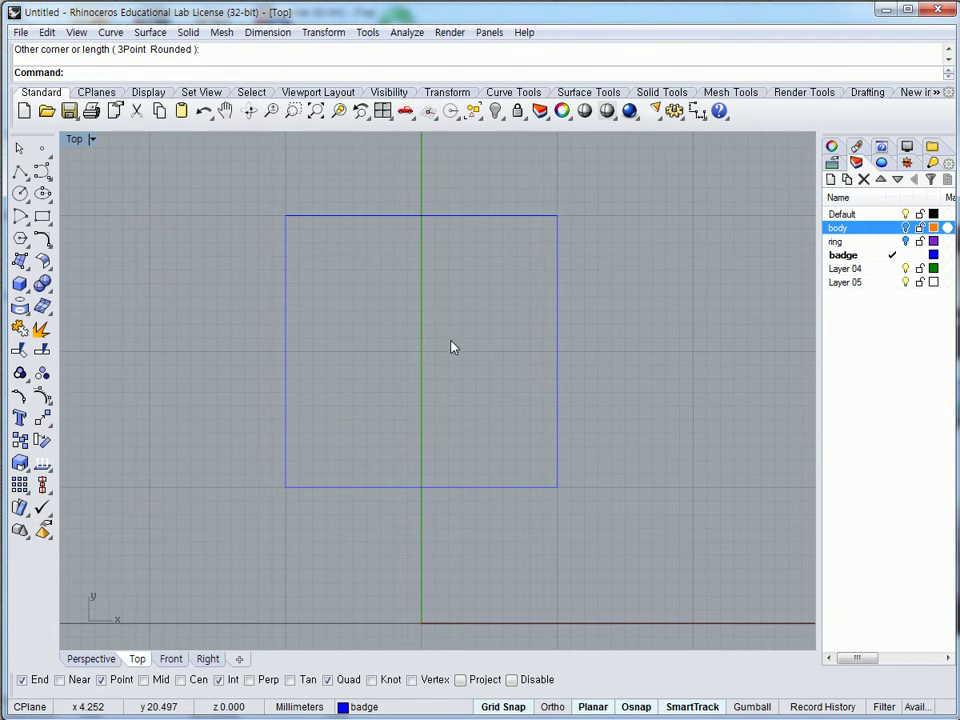
pyautogui.click(366, 218)
pyautogui.click(249, 181)
pyautogui.click(42, 238)
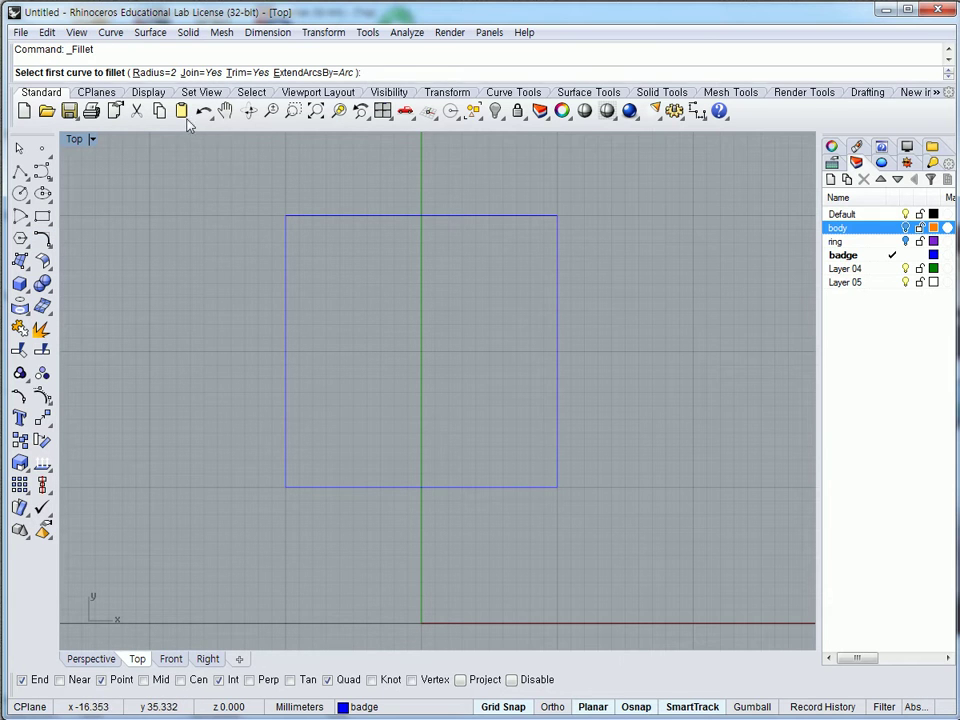
pyautogui.click(311, 221)
pyautogui.click(287, 236)
pyautogui.press('Return')
pyautogui.click(285, 450)
pyautogui.click(331, 488)
pyautogui.press('Return')
pyautogui.click(535, 488)
pyautogui.click(555, 476)
pyautogui.press('Return')
pyautogui.click(534, 218)
pyautogui.click(560, 240)
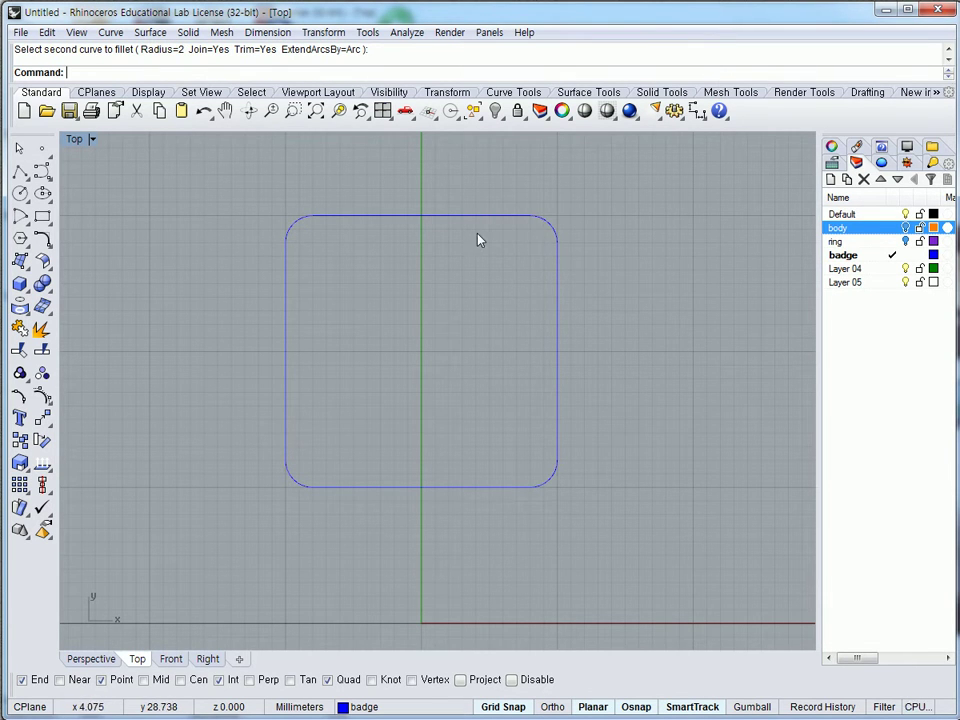
# - Offset the rounded square inward by 0.3 mm and restore the four-viewport layout
pyautogui.click(47, 240)
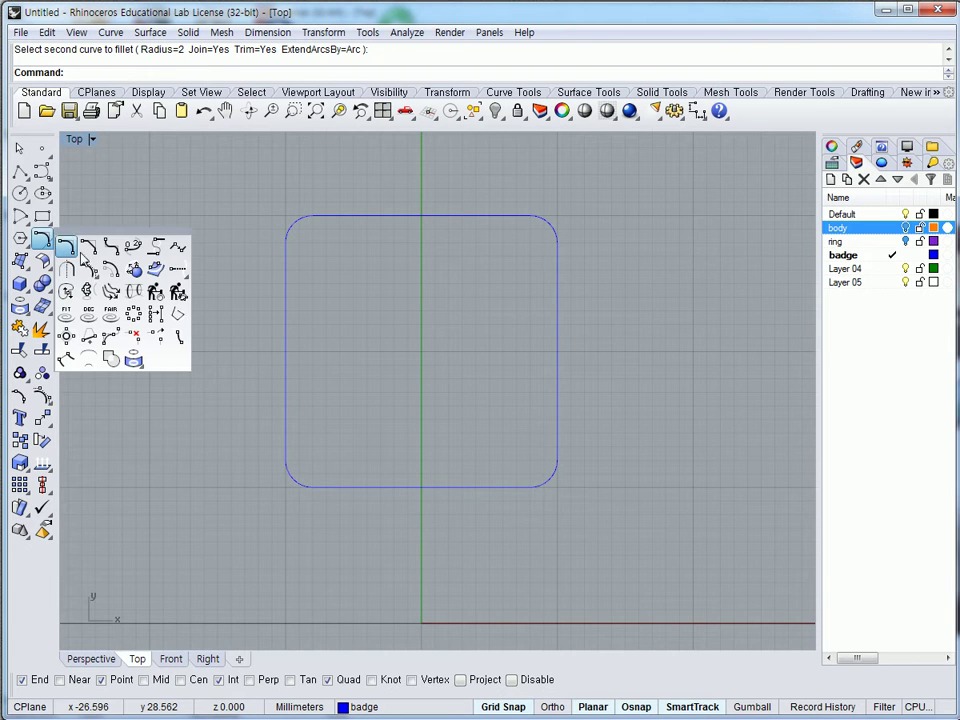
pyautogui.click(105, 266)
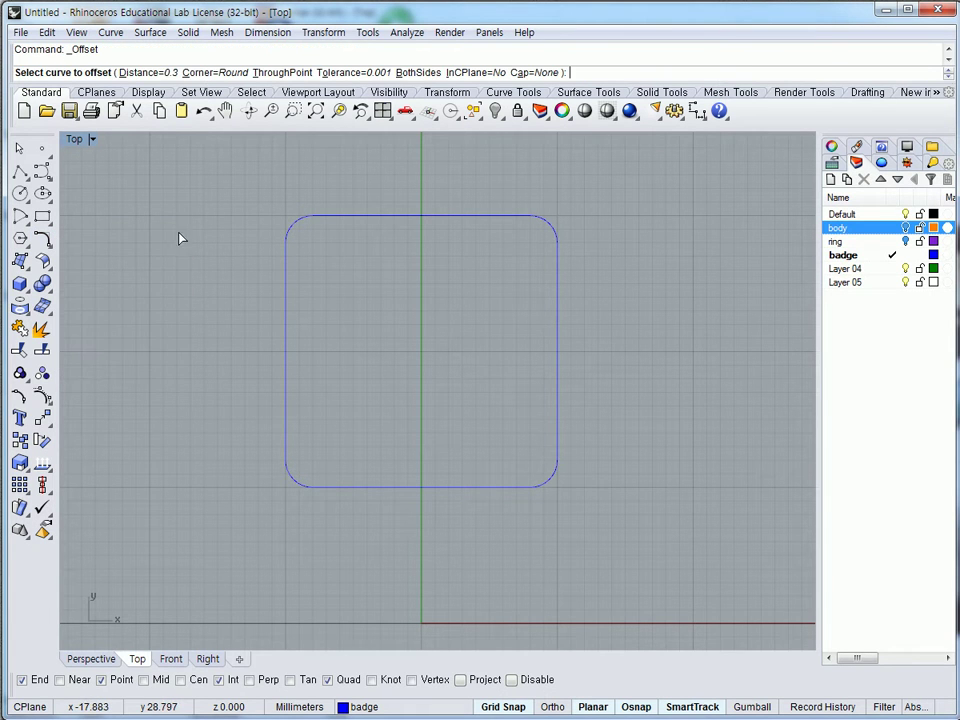
pyautogui.click(426, 218)
pyautogui.click(438, 250)
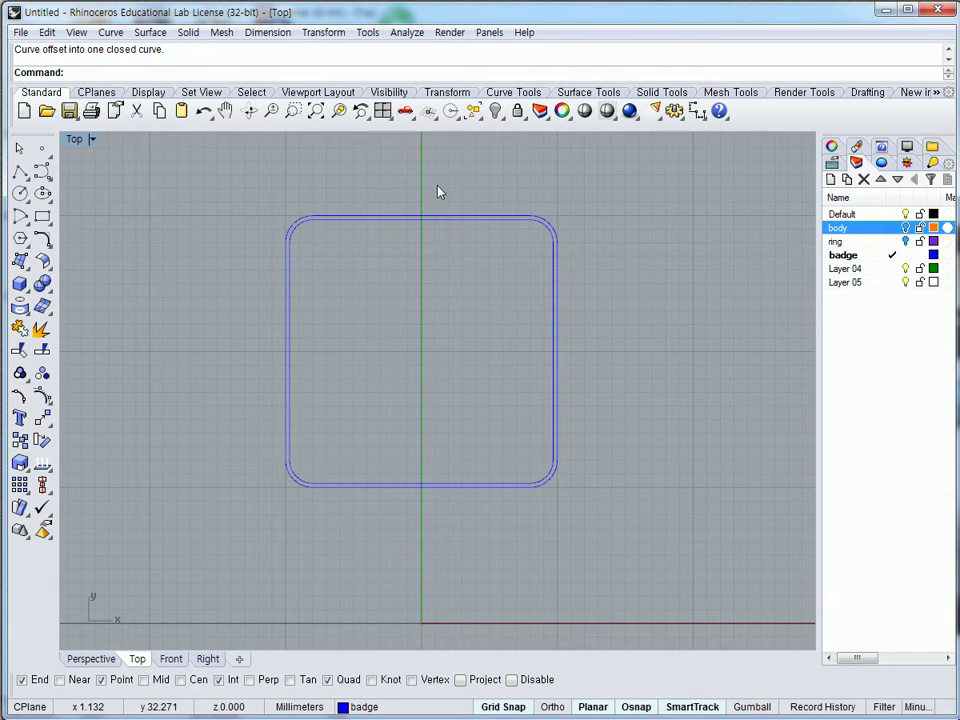
pyautogui.doubleClick(78, 140)
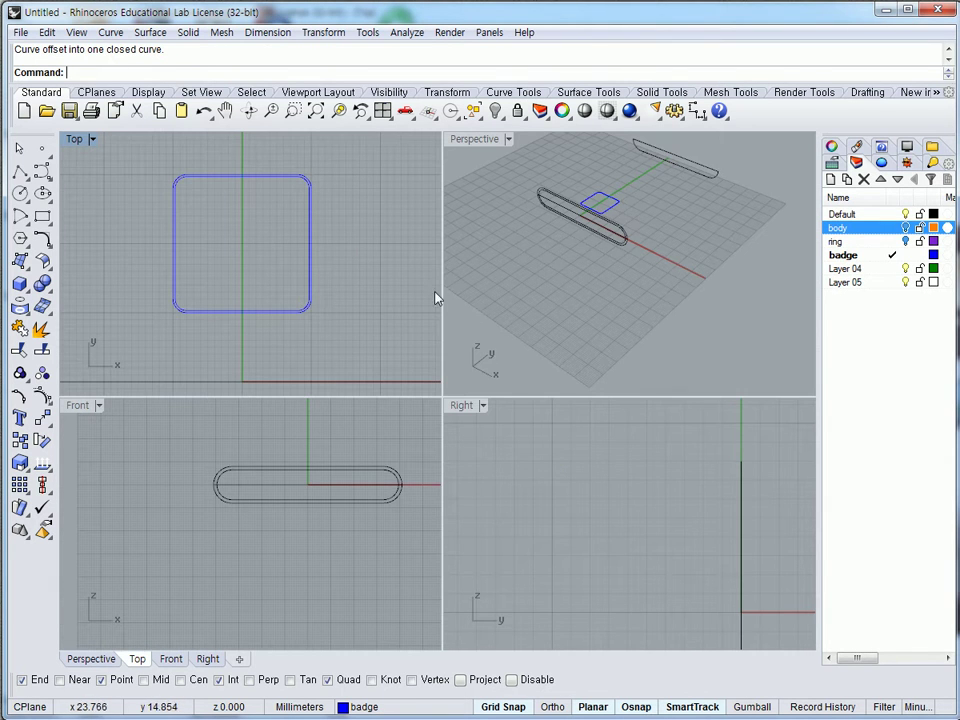
# - Show the body layer and move both rounded-square curves up about 7 mm in the Right view, just beneath the body's top face
pyautogui.click(906, 229)
pyautogui.moveTo(151, 174); pyautogui.dragTo(341, 344)
pyautogui.doubleClick(477, 405)
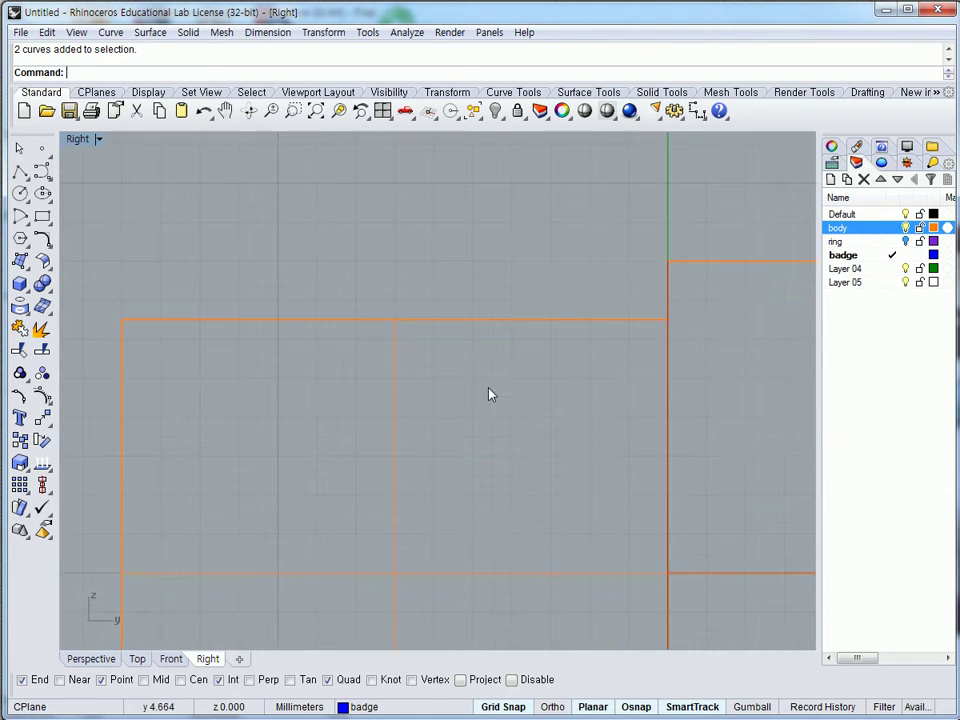
pyautogui.scroll(-5, 433, 377)
pyautogui.scroll(2, 511, 377)
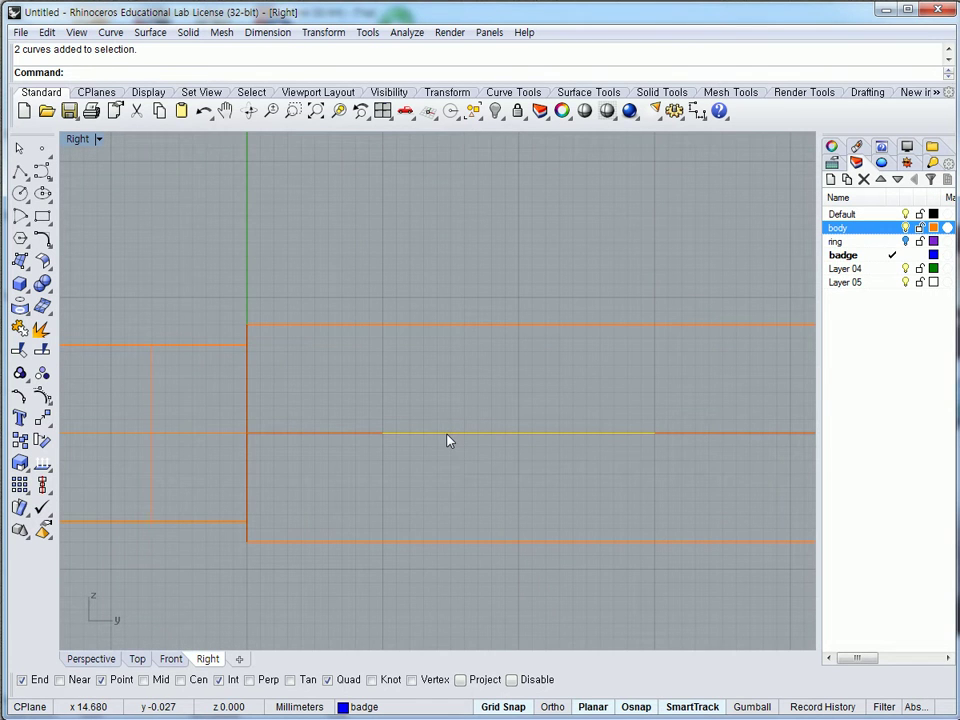
pyautogui.moveTo(448, 437); pyautogui.dragTo(450, 347)
pyautogui.scroll(5, 460, 352)
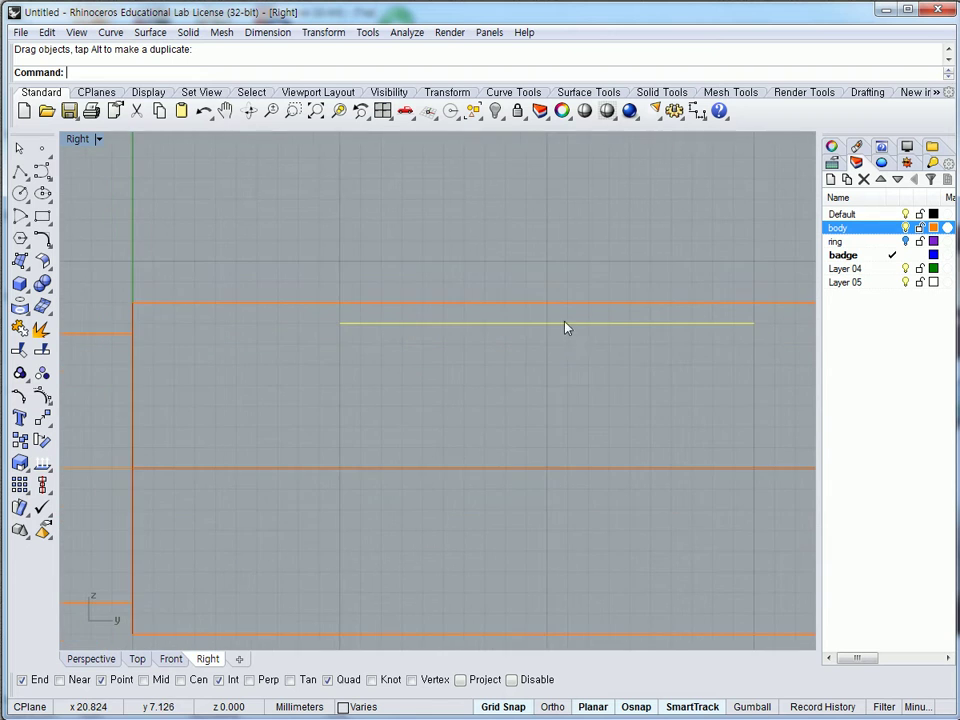
pyautogui.moveTo(409, 347); pyautogui.dragTo(467, 343, button='right')
pyautogui.scroll(-2, 443, 336)
pyautogui.doubleClick(78, 139)
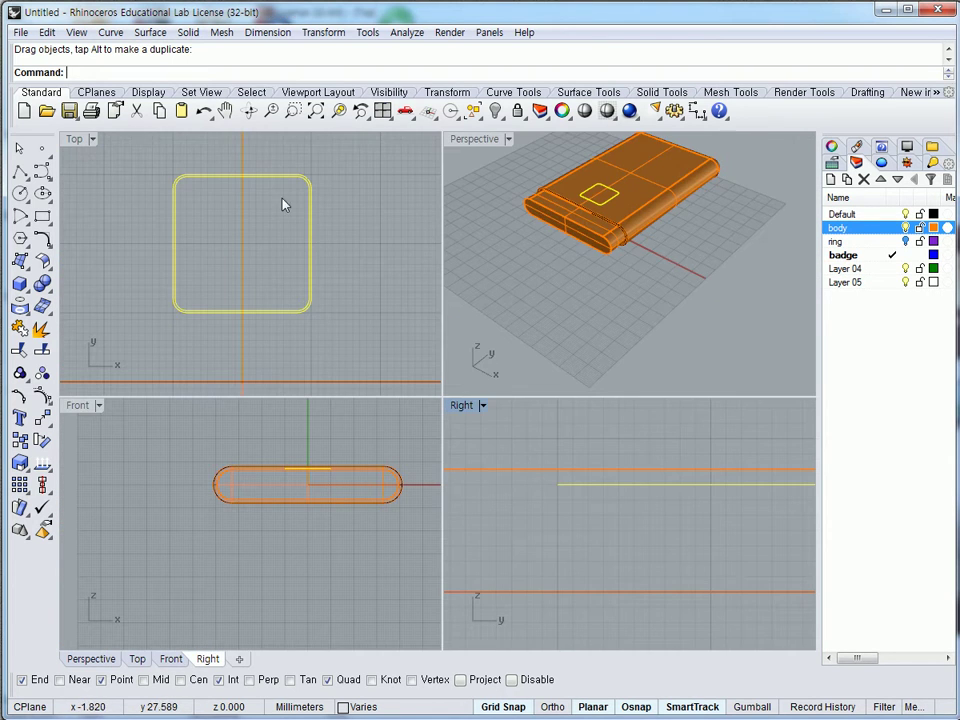
# - Extrude the outer rounded square upward 2 mm as a one-sided solid through the body's top face
pyautogui.click(326, 249)
pyautogui.click(314, 252)
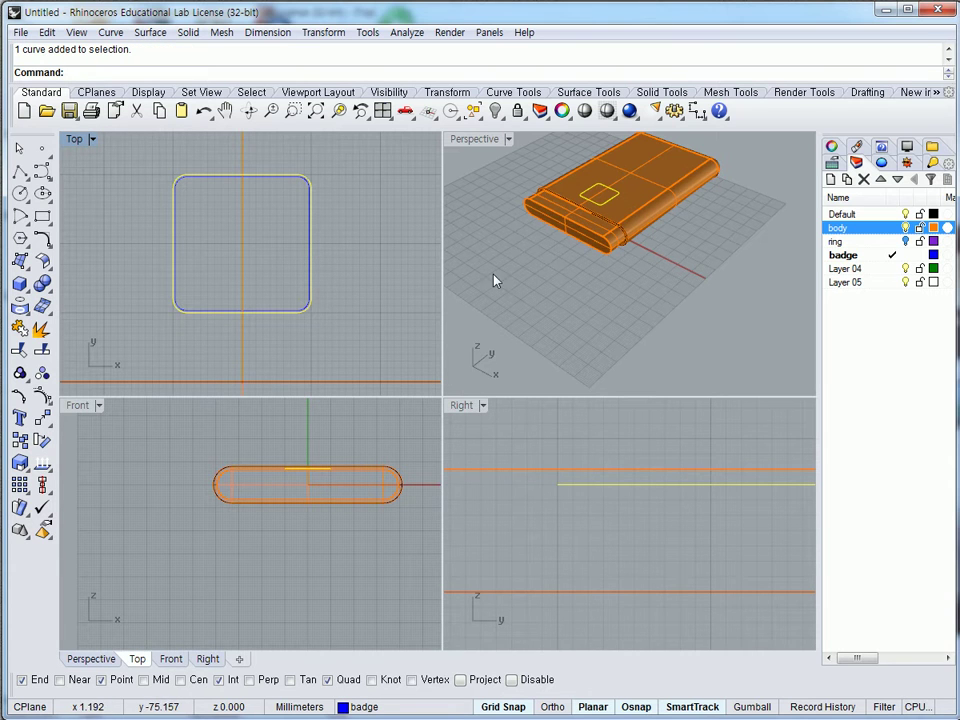
pyautogui.moveTo(829, 291); pyautogui.dragTo(922, 296)
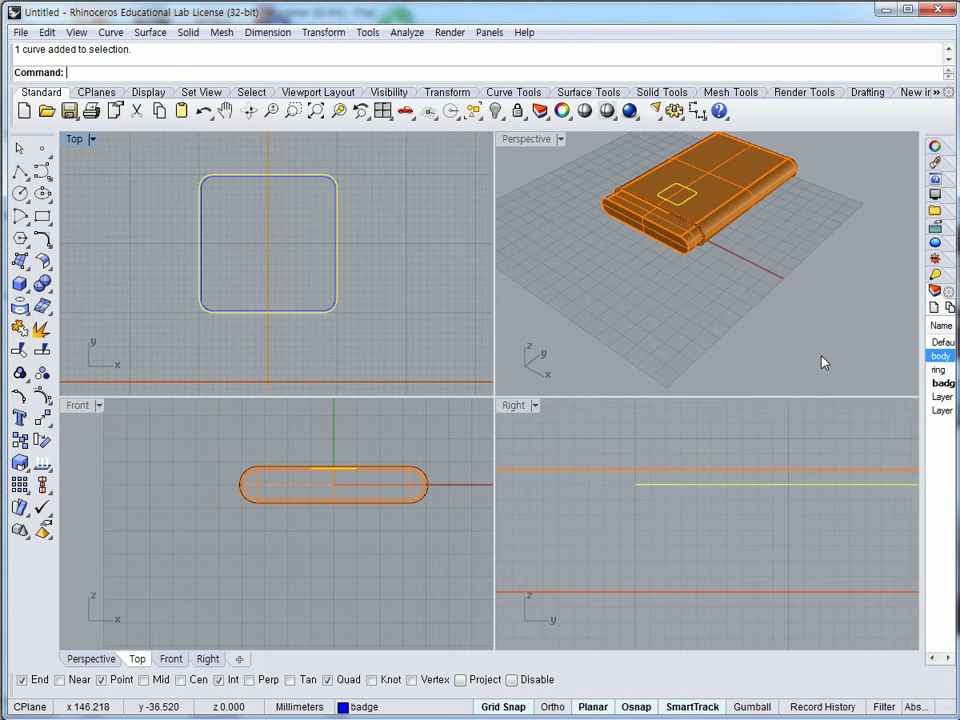
pyautogui.moveTo(726, 446); pyautogui.dragTo(656, 444, button='right')
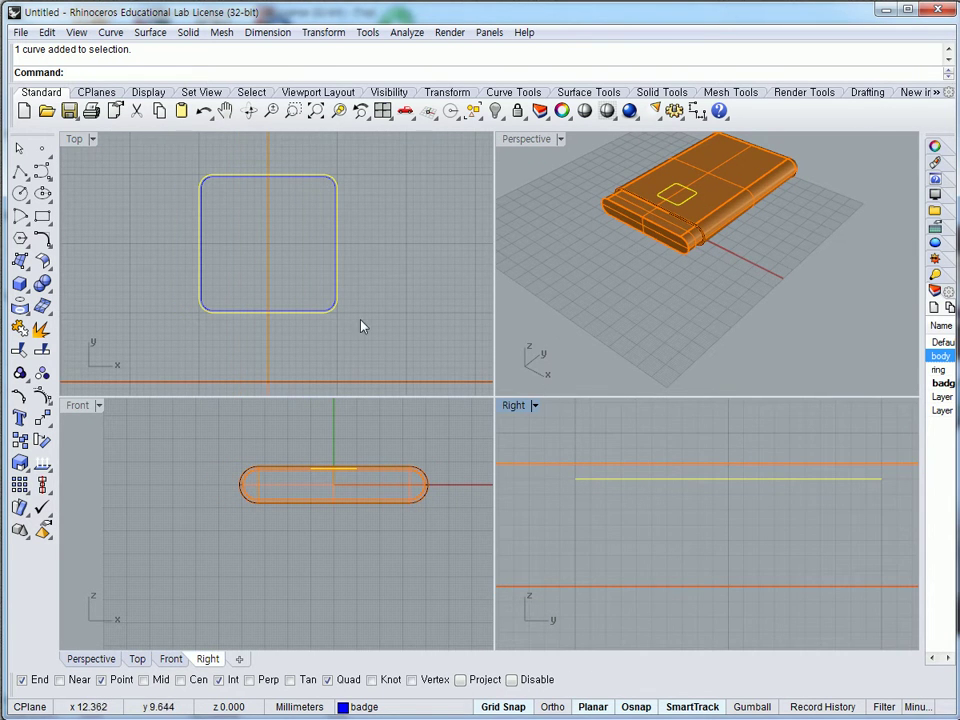
pyautogui.click(661, 92)
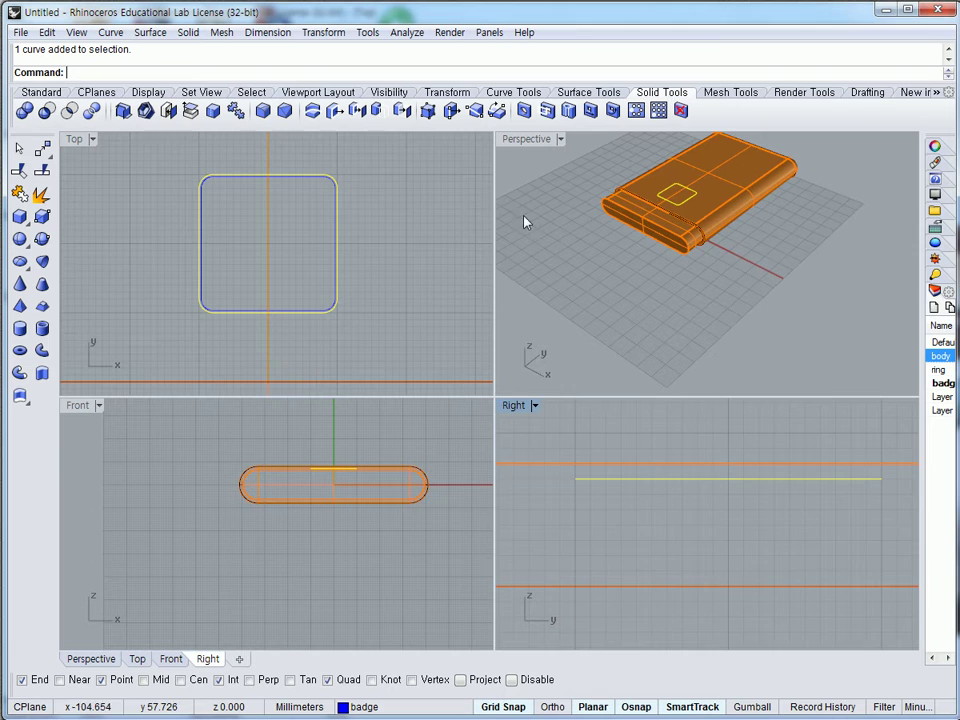
pyautogui.click(43, 373)
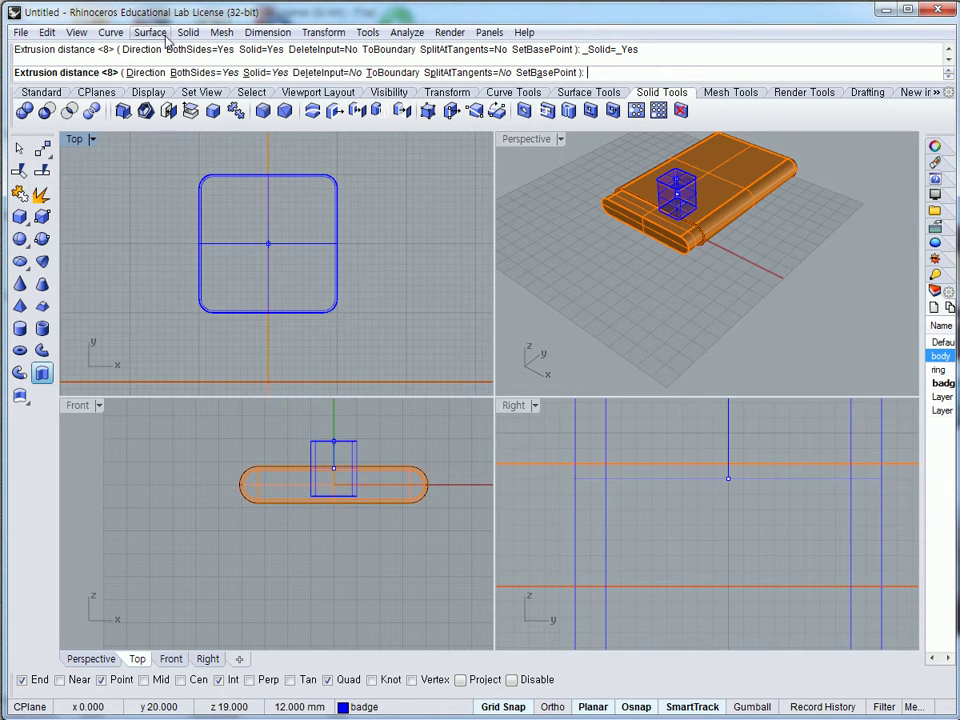
pyautogui.click(199, 73)
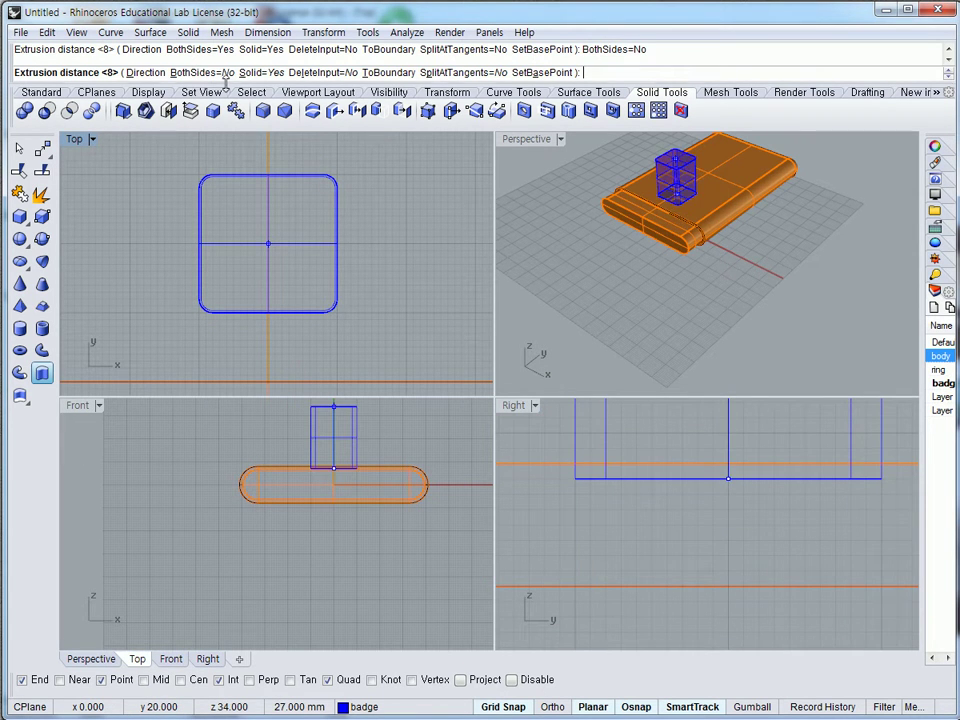
pyautogui.click(627, 440)
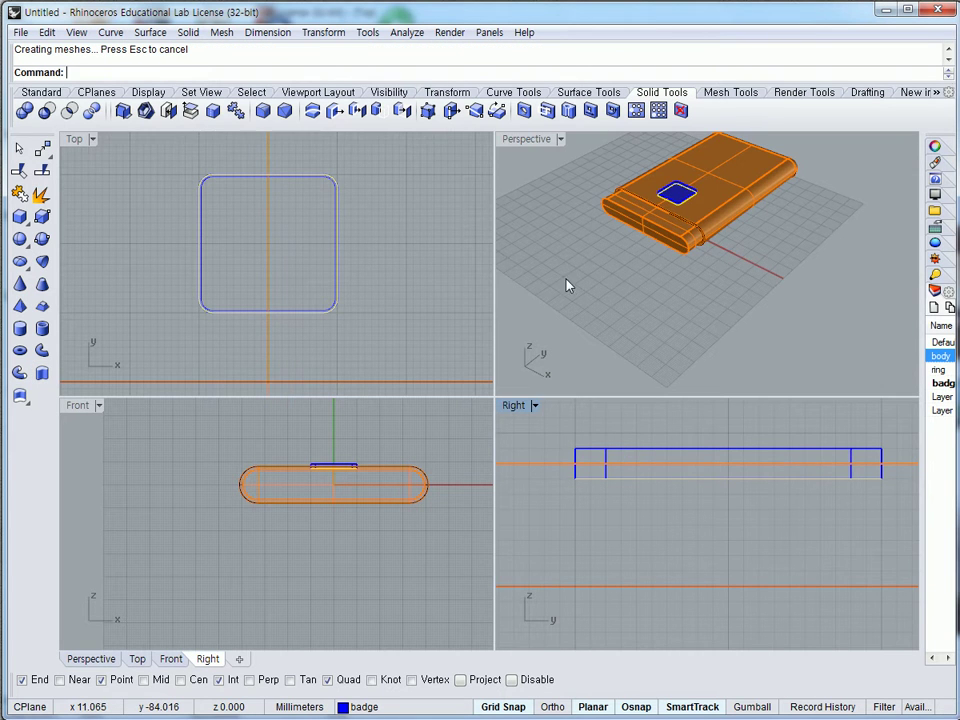
# - Make body the current layer and subtract the rounded-square block from the body with Boolean Difference to cut a recess
pyautogui.doubleClick(519, 141)
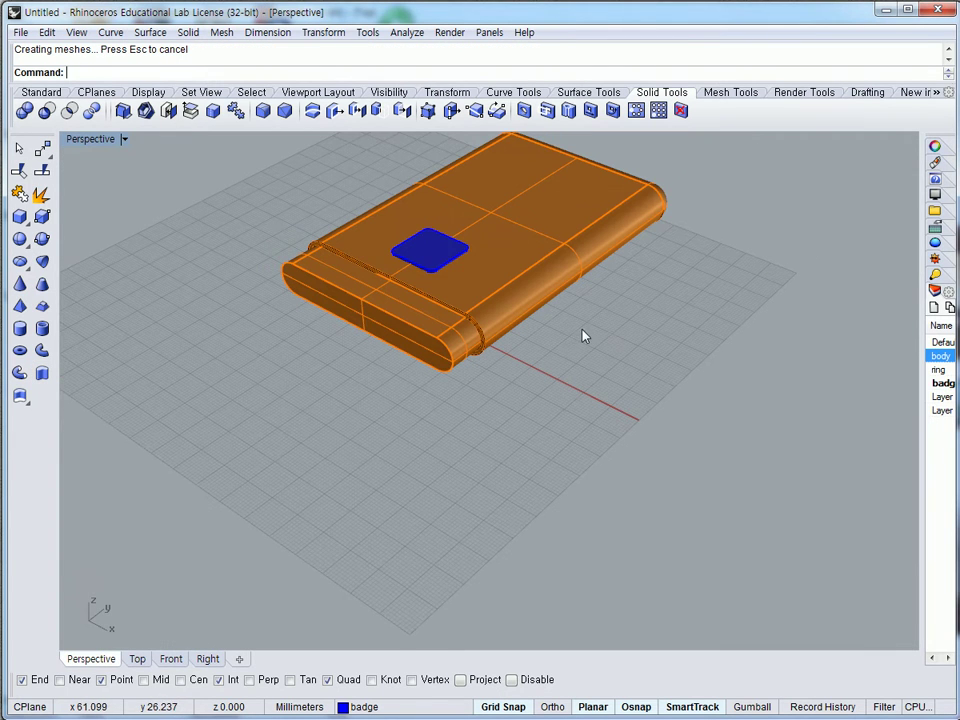
pyautogui.click(365, 707)
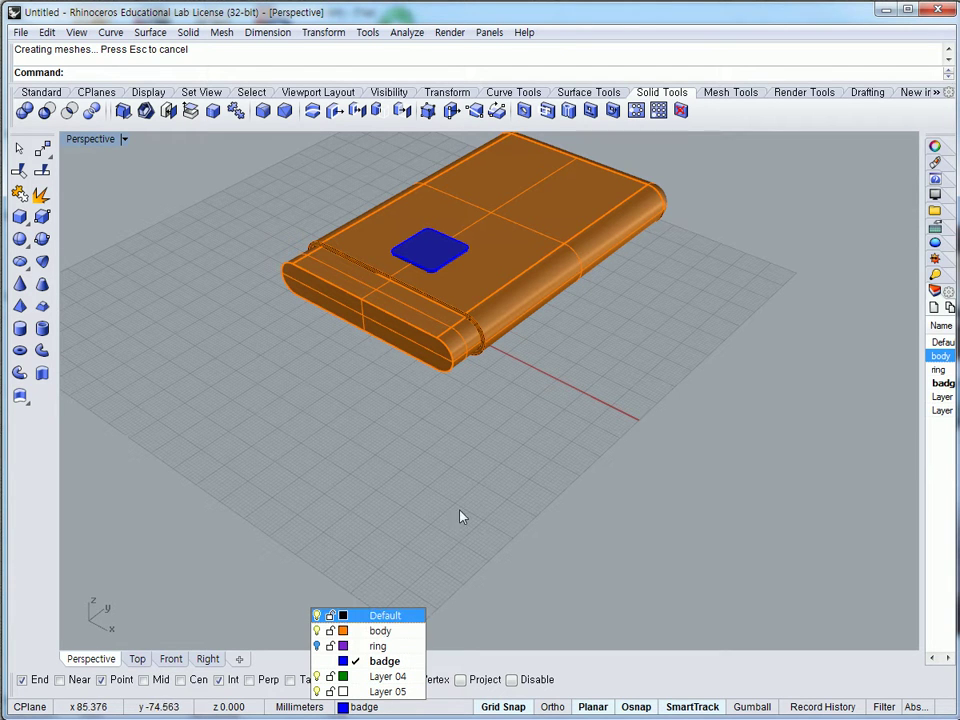
pyautogui.click(362, 638)
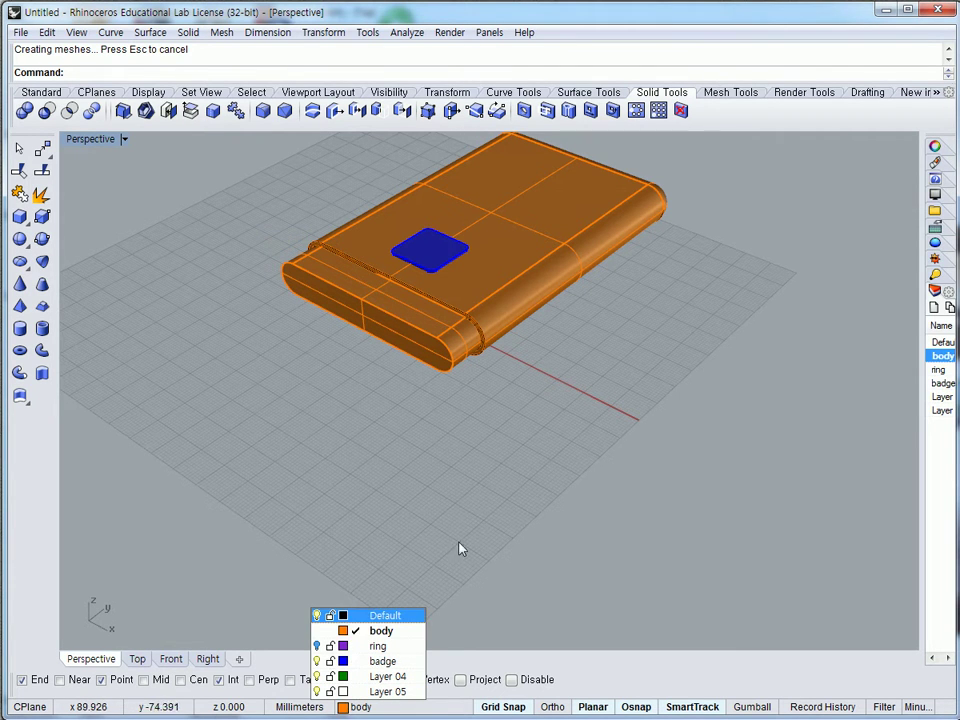
pyautogui.click(510, 305)
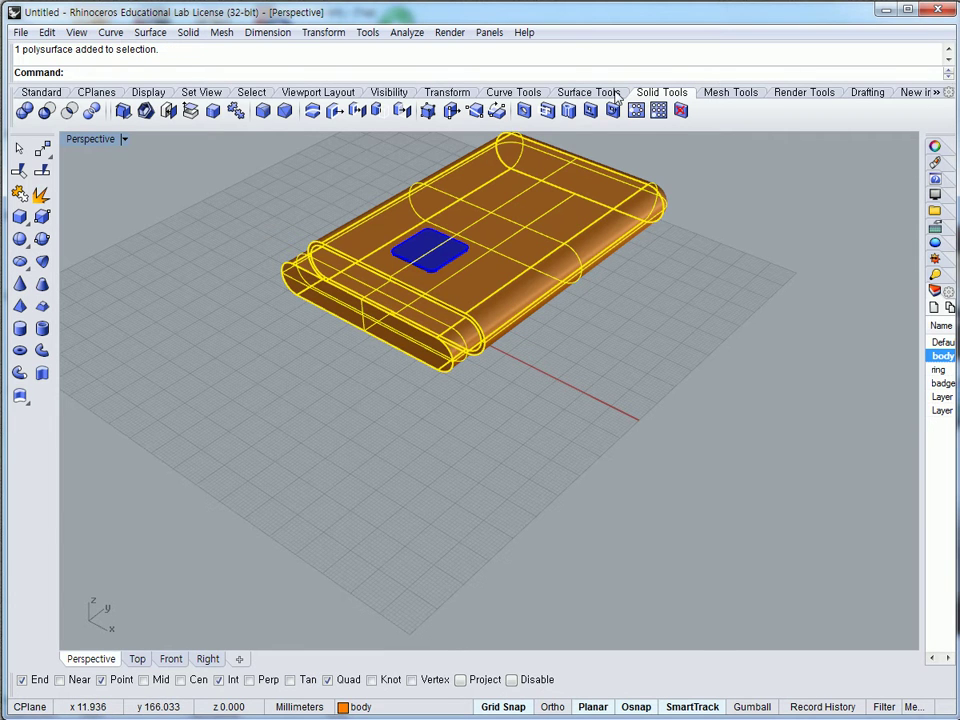
pyautogui.click(122, 110)
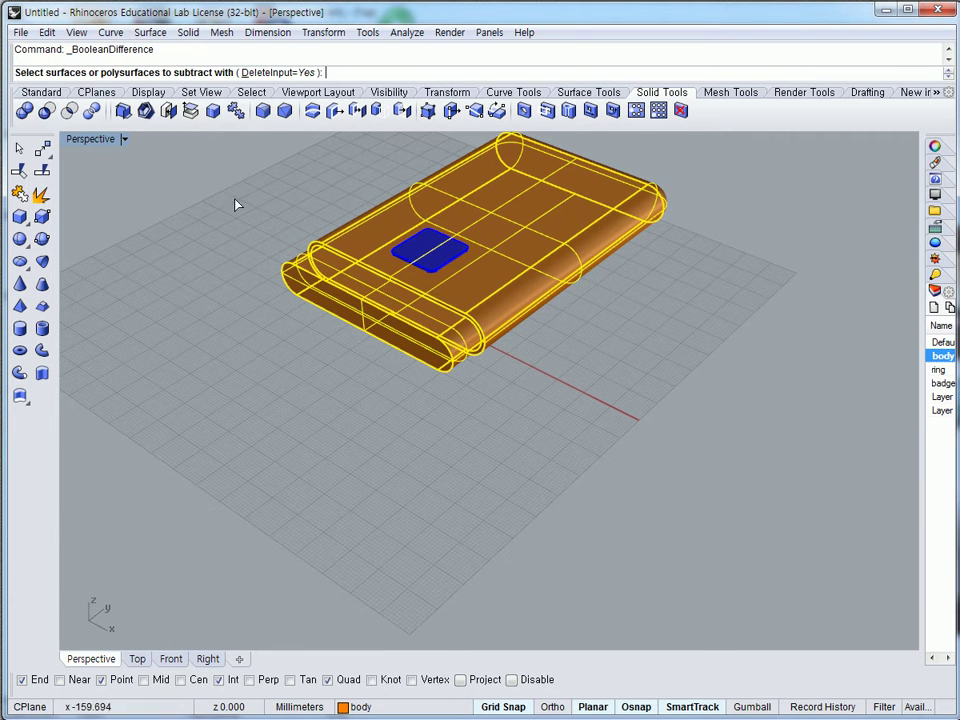
pyautogui.click(427, 251)
pyautogui.press('Return')
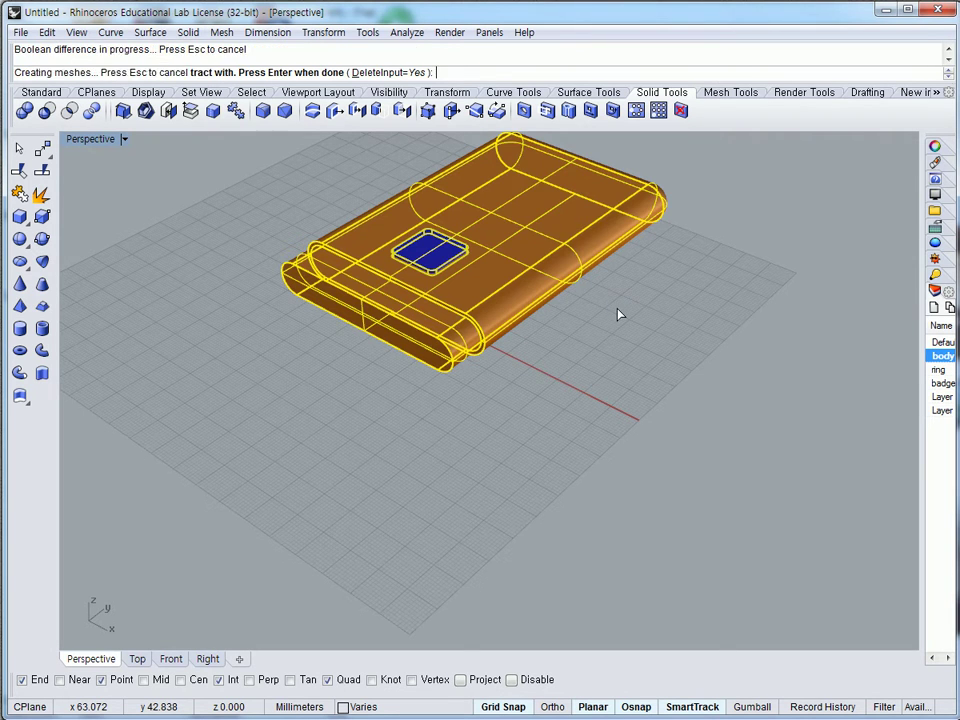
pyautogui.moveTo(525, 285); pyautogui.dragTo(510, 300, button='right')
pyautogui.scroll(2, 394, 296)
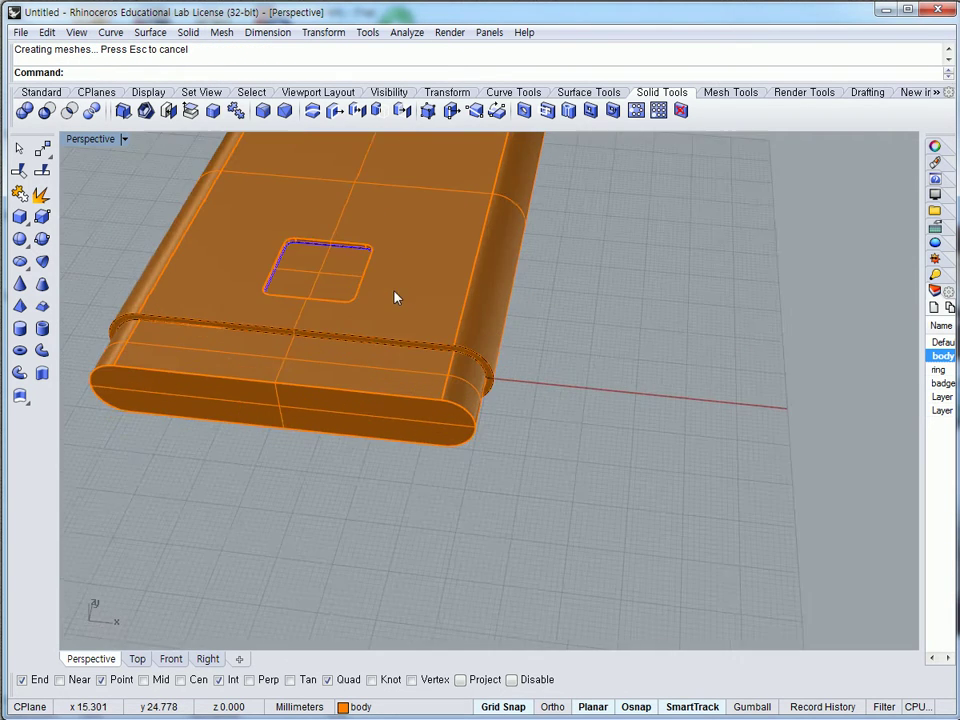
pyautogui.scroll(4, 298, 246)
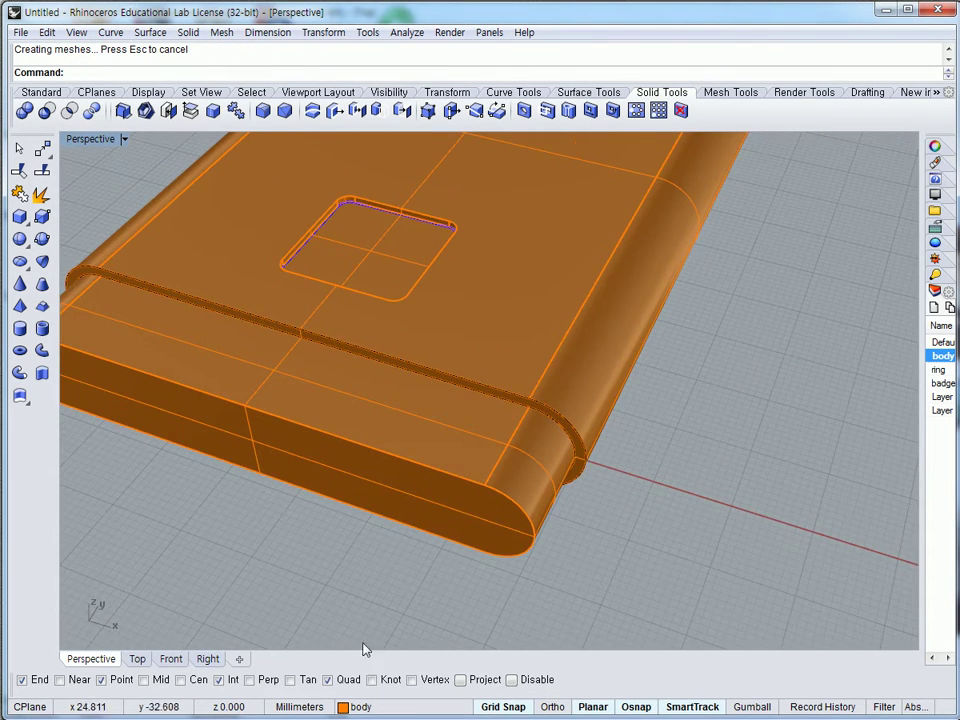
# - Make badge the current layer and hide the body layer
pyautogui.click(360, 706)
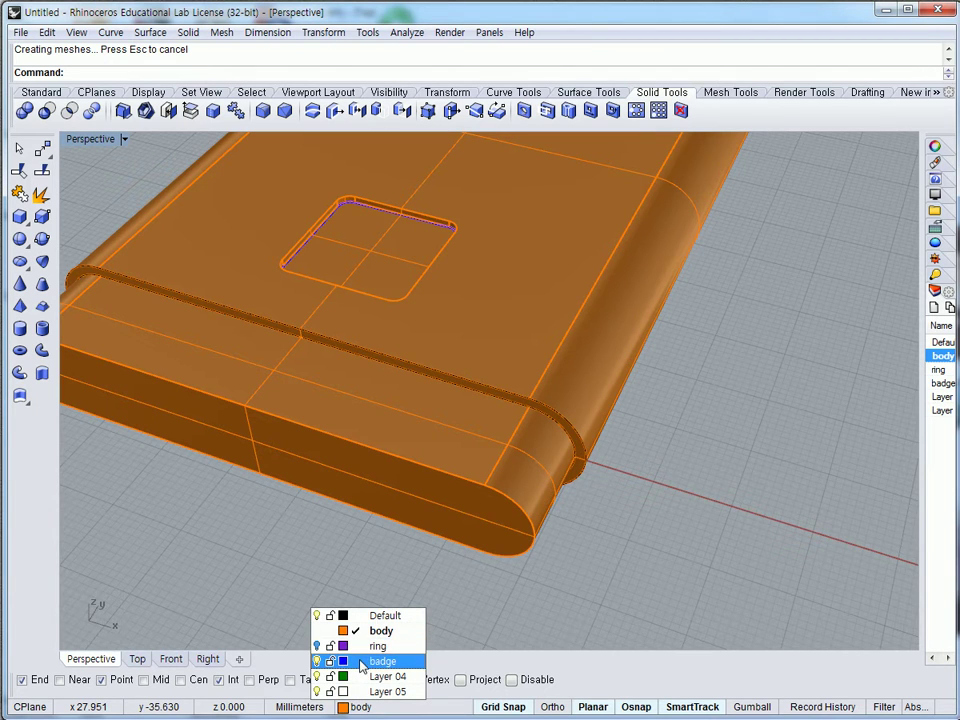
pyautogui.click(372, 661)
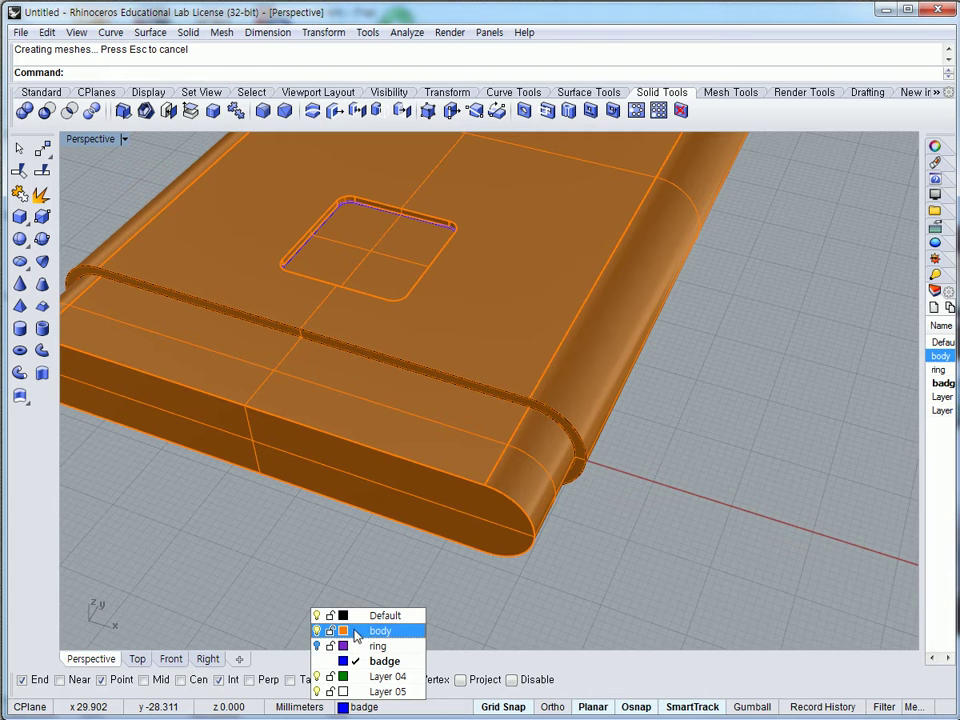
pyautogui.click(317, 631)
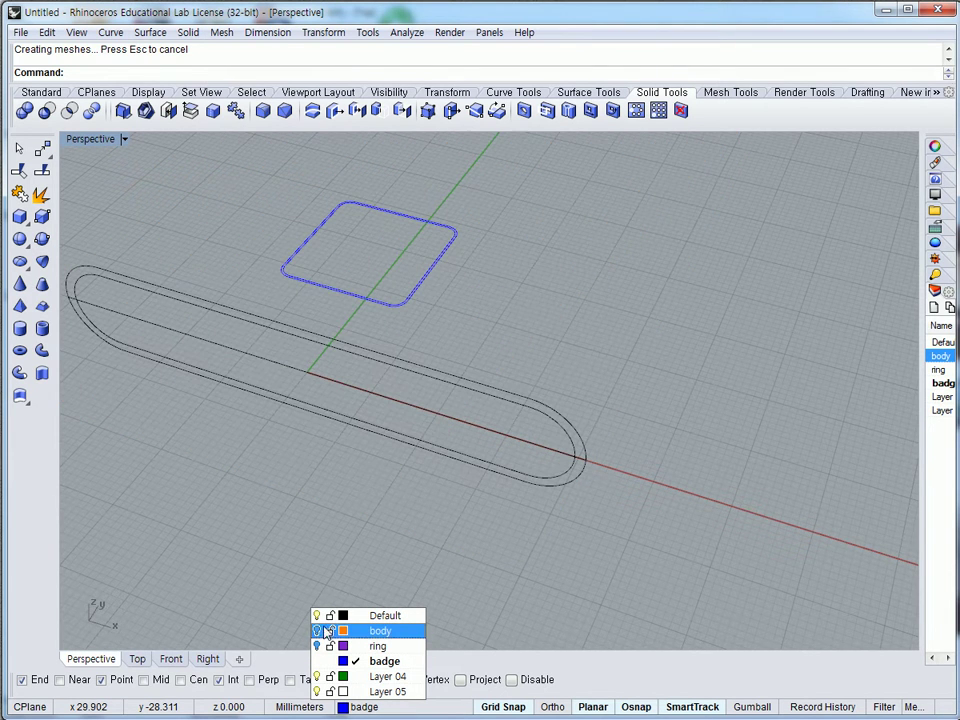
# - Extrude the inner rounded square upward 1 mm as a one-sided solid to form the badge
pyautogui.click(436, 262)
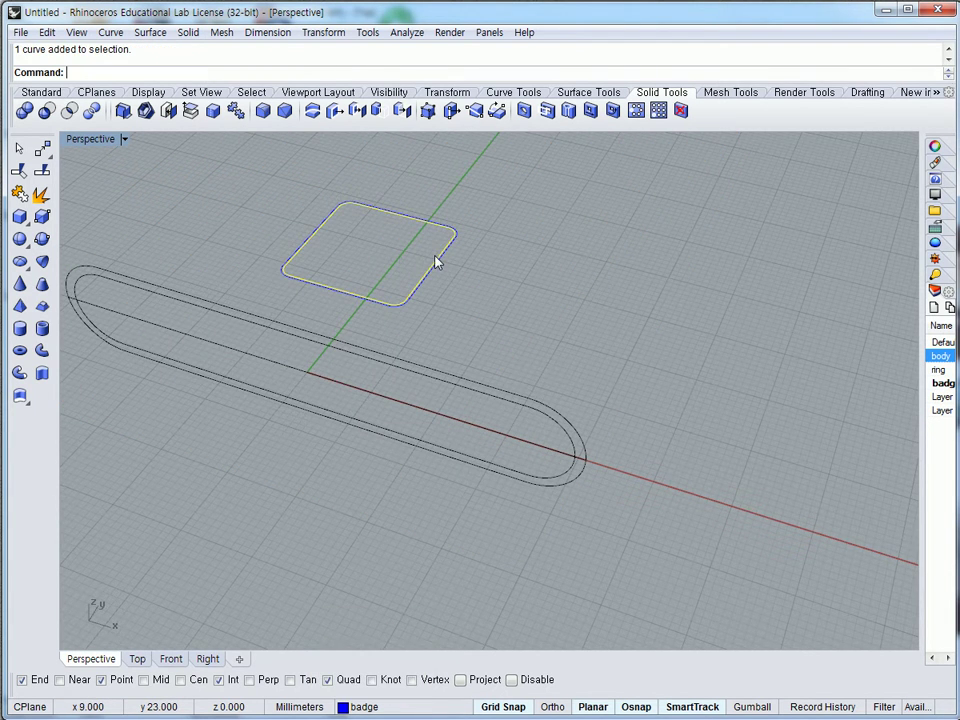
pyautogui.doubleClick(100, 139)
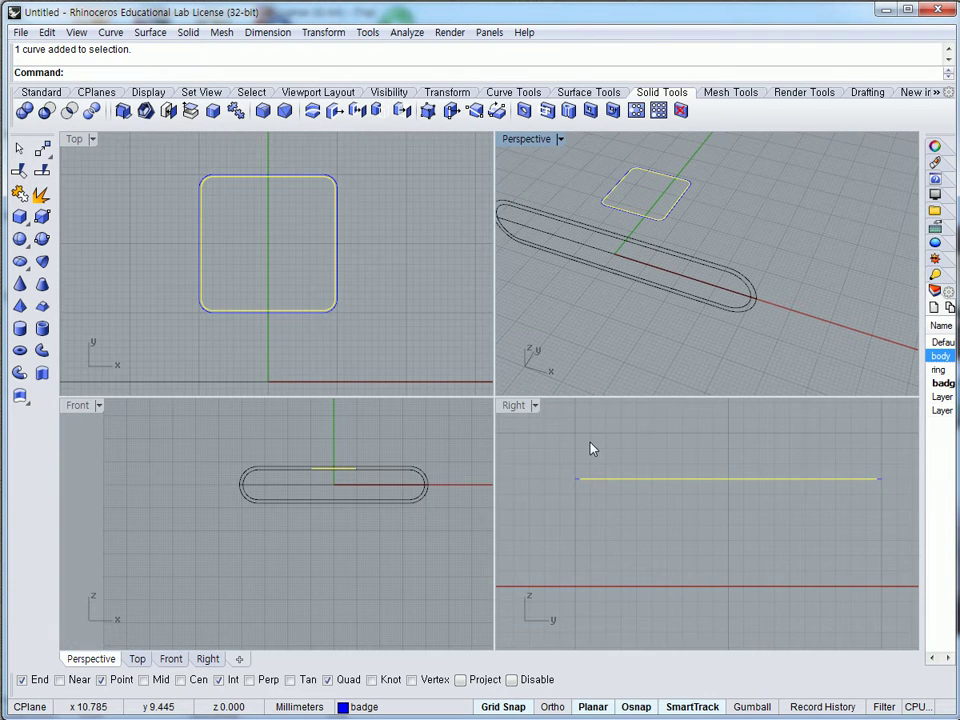
pyautogui.click(590, 447)
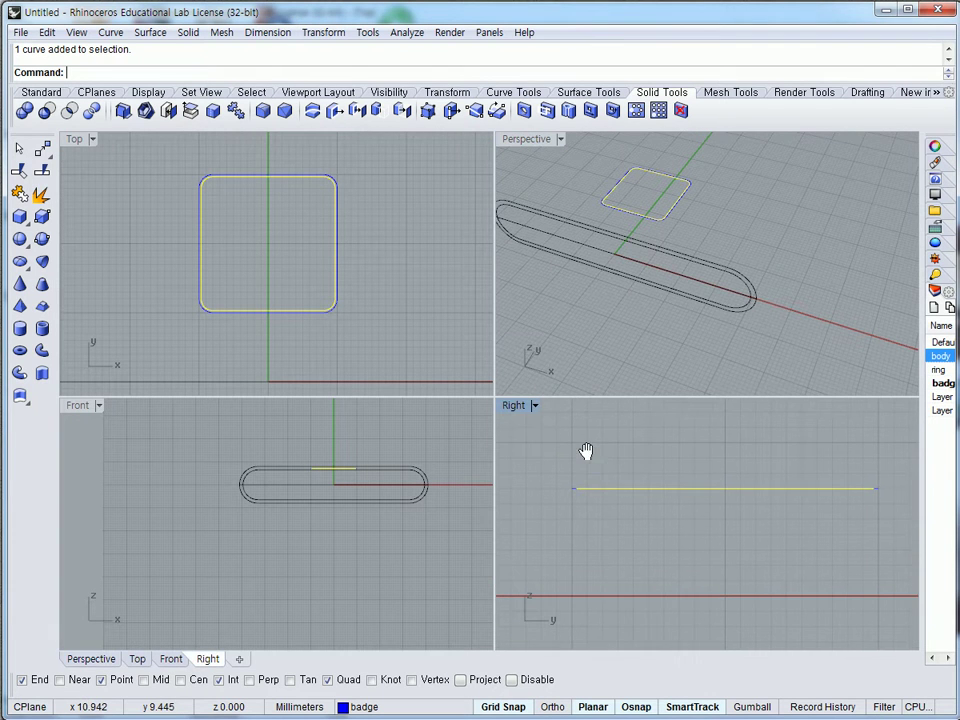
pyautogui.click(42, 373)
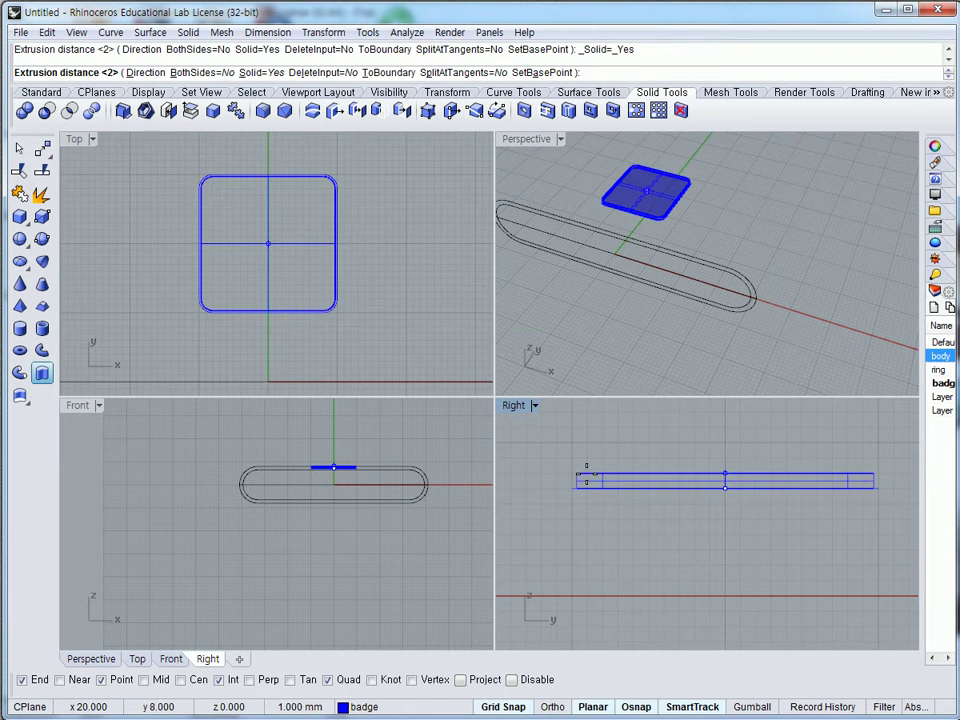
pyautogui.press('Return')
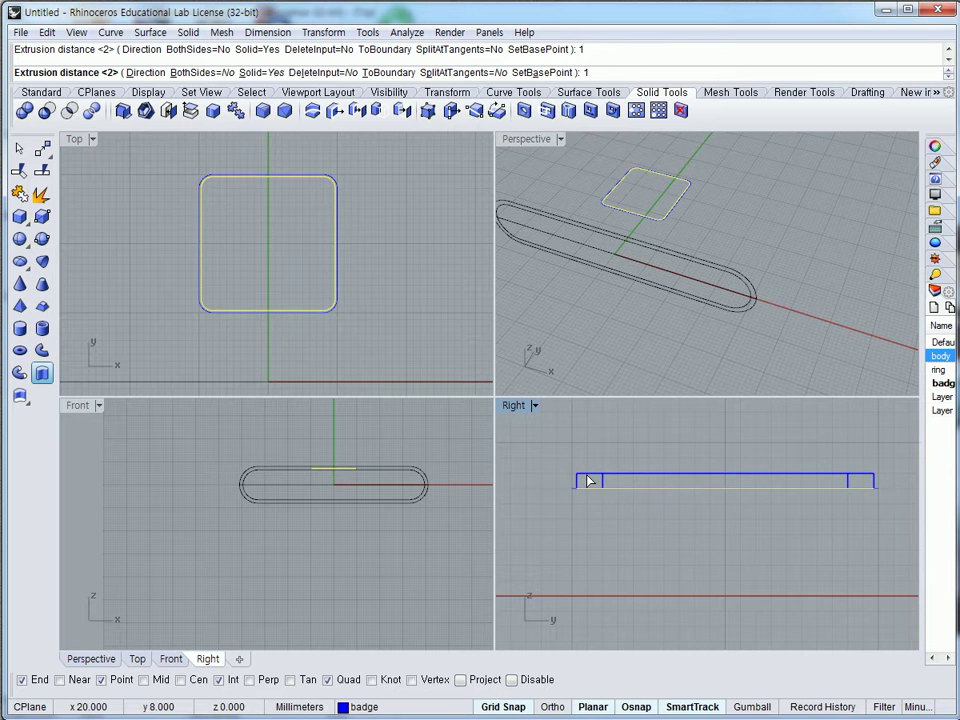
pyautogui.doubleClick(537, 145)
pyautogui.moveTo(561, 266); pyautogui.dragTo(457, 228, button='right')
pyautogui.press('Escape')
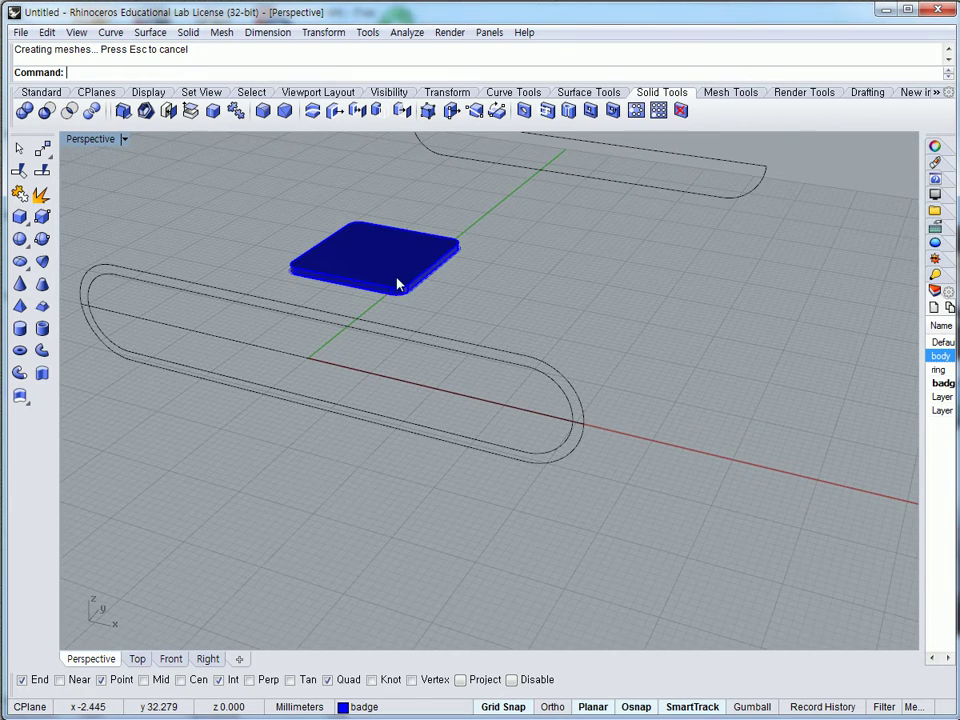
pyautogui.scroll(2, 400, 300)
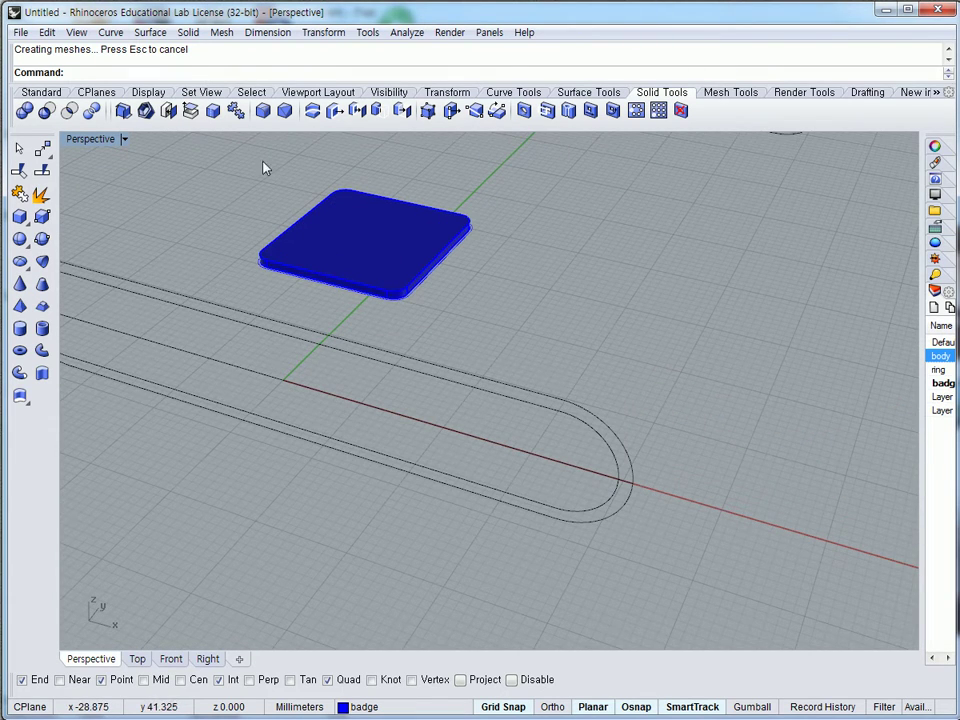
pyautogui.click(285, 110)
pyautogui.scroll(2, 420, 281)
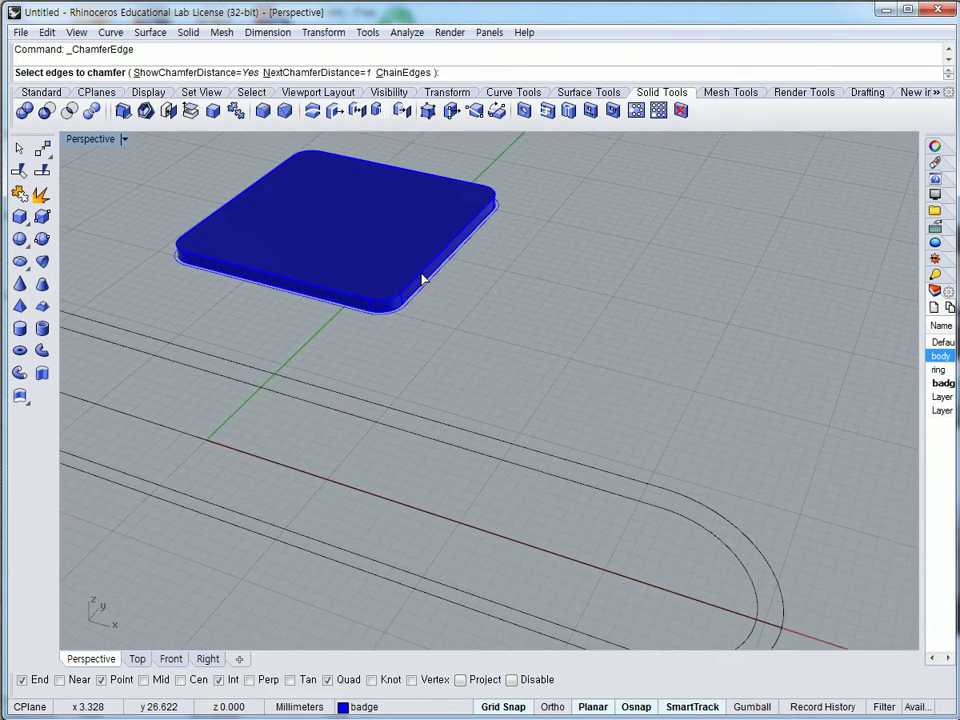
pyautogui.click(422, 279)
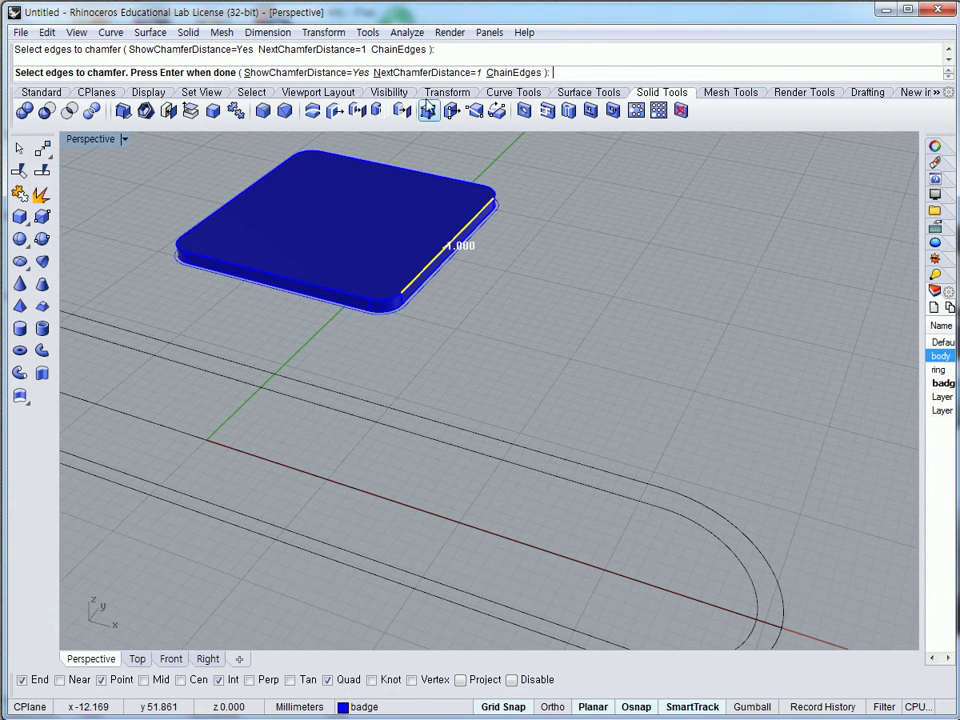
pyautogui.press('Return')
pyautogui.press('Return')
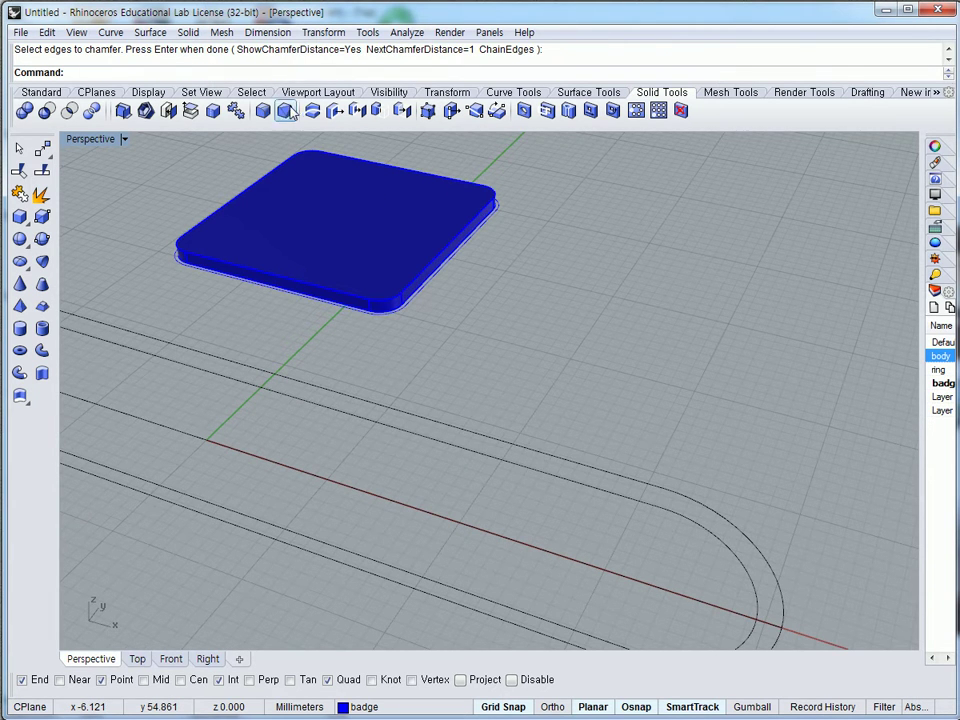
# - Chamfer the badge's upper outline by 0.5 mm, selecting the whole edge loop as a tangent chain
pyautogui.click(322, 112)
pyautogui.write('0.')
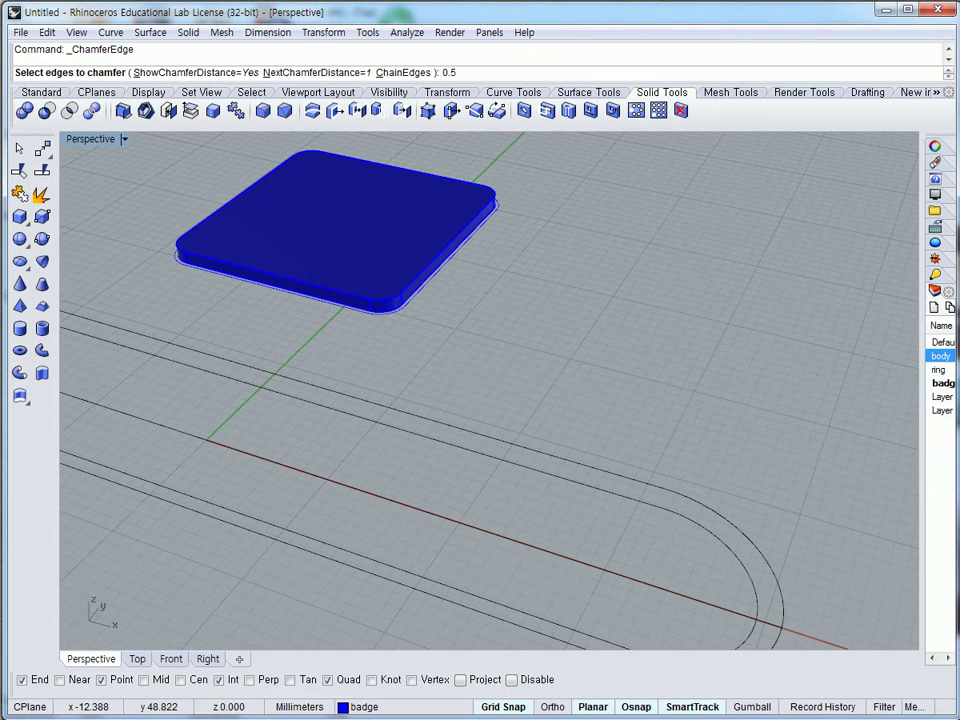
pyautogui.write('5')
pyautogui.press('Return')
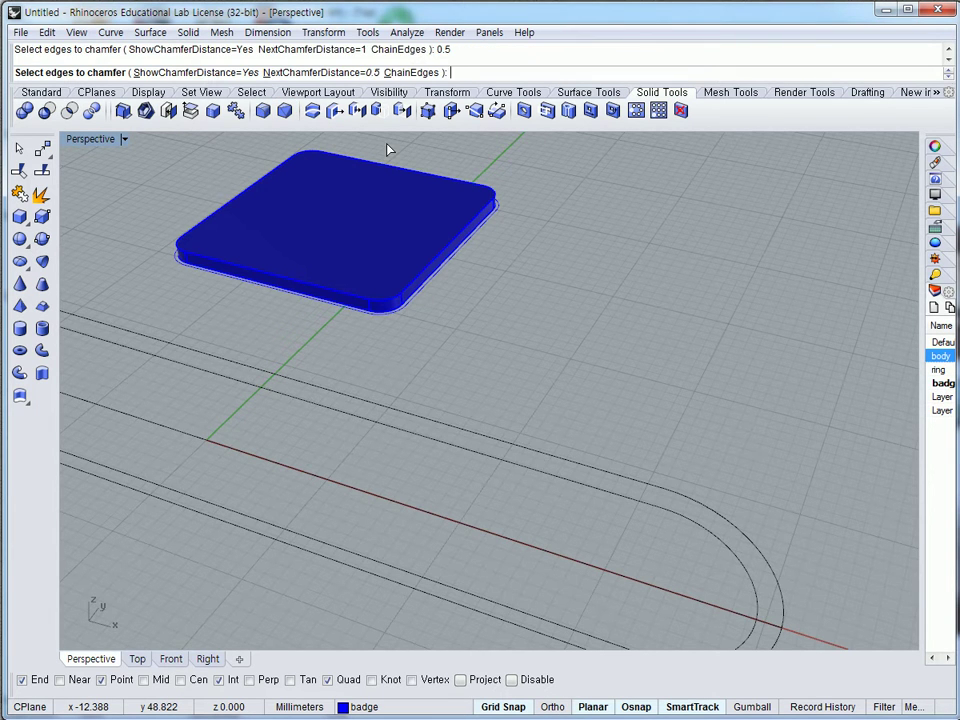
pyautogui.click(445, 258)
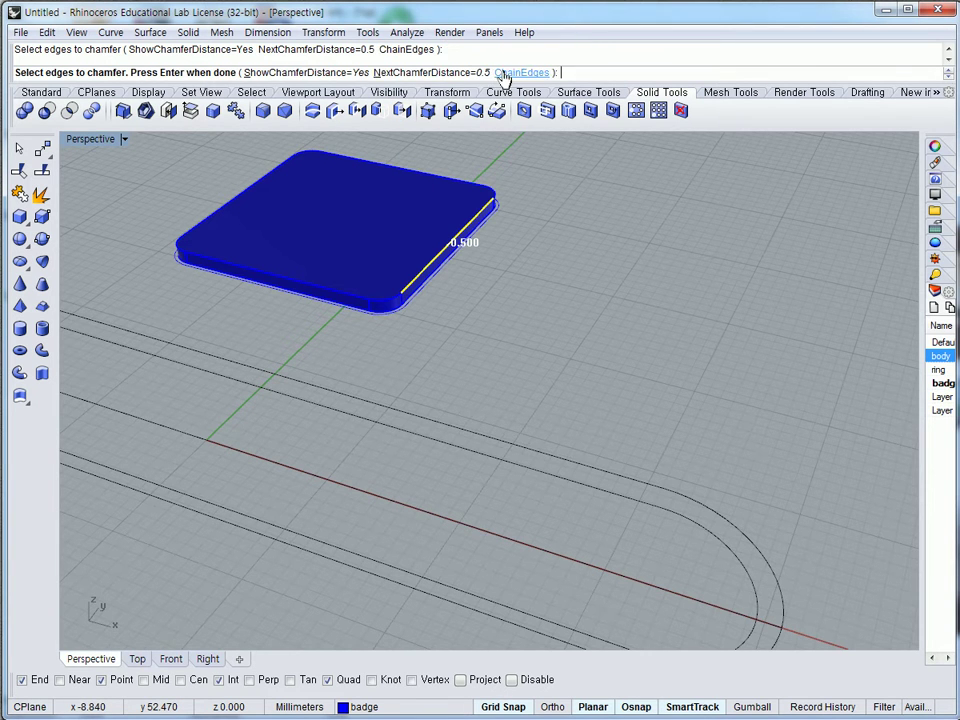
pyautogui.click(505, 73)
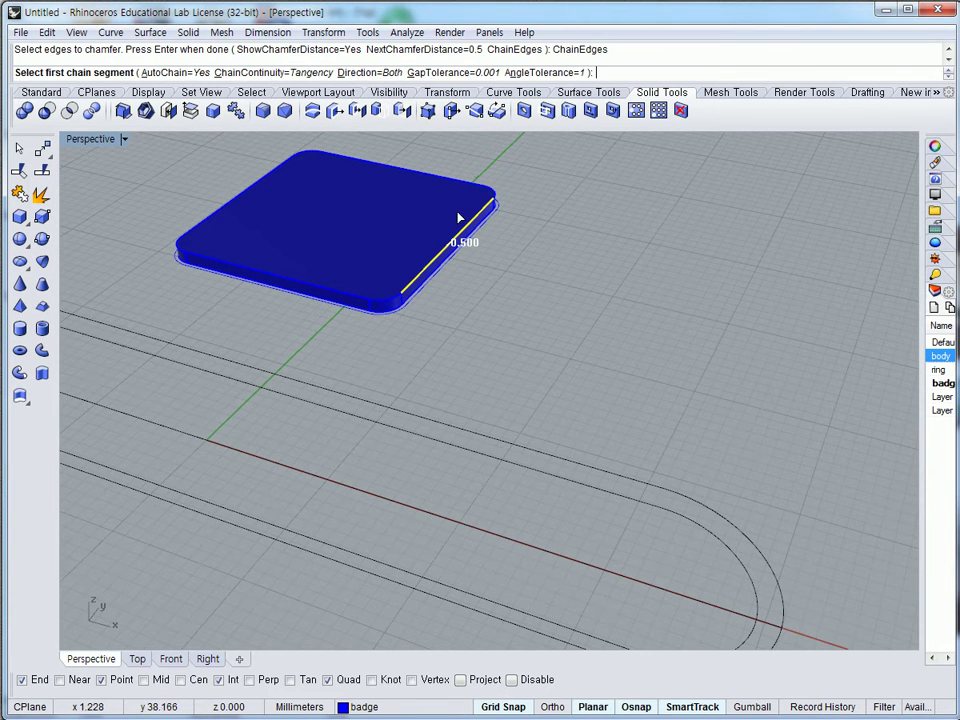
pyautogui.click(380, 304)
pyautogui.press('Return')
pyautogui.press('Return')
pyautogui.press('Return')
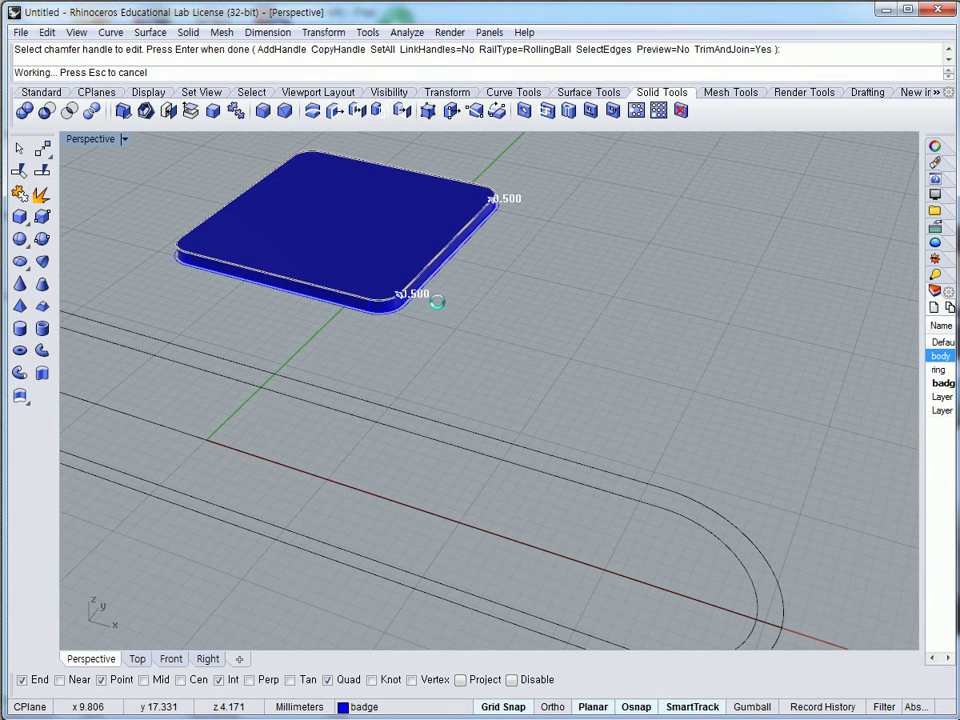
pyautogui.moveTo(441, 311)
pyautogui.mouseDown(button='right')
pyautogui.moveTo(415, 268)
pyautogui.moveTo(439, 321)
pyautogui.moveTo(368, 315)
pyautogui.moveTo(407, 266)
pyautogui.moveTo(450, 319)
pyautogui.mouseUp(button='right')
pyautogui.scroll(4, 415, 268)
pyautogui.scroll(-4, 450, 319)
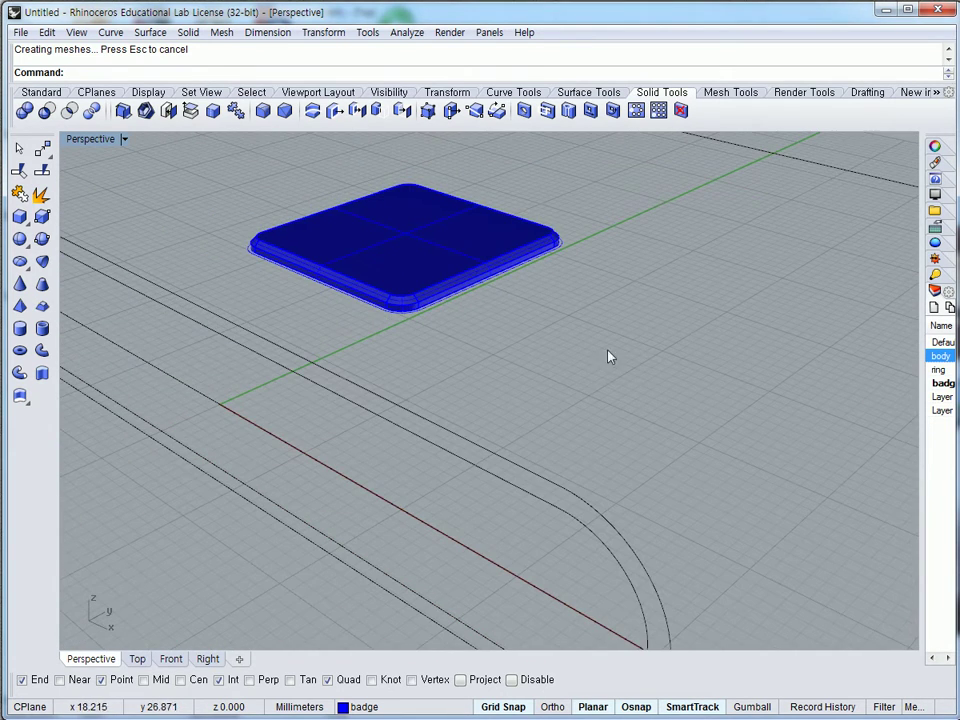
# - Show the body layer, make it current and hide the badge layer
pyautogui.click(362, 707)
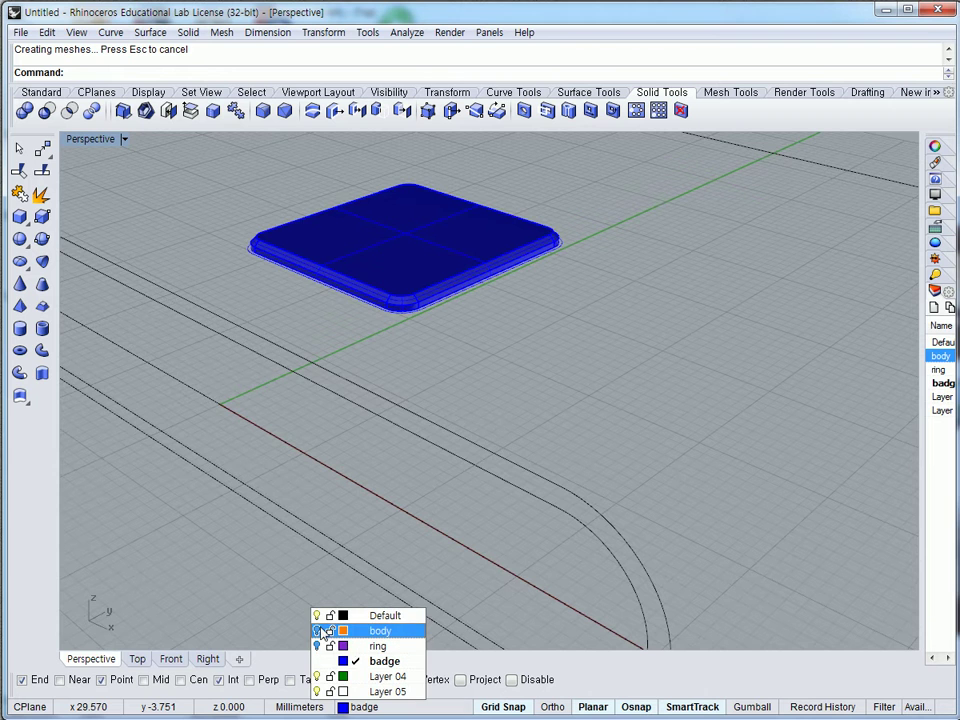
pyautogui.click(318, 631)
pyautogui.moveTo(508, 375); pyautogui.dragTo(538, 334, button='right')
pyautogui.moveTo(448, 313); pyautogui.dragTo(411, 670, button='right')
pyautogui.click(362, 707)
pyautogui.click(358, 631)
pyautogui.click(317, 661)
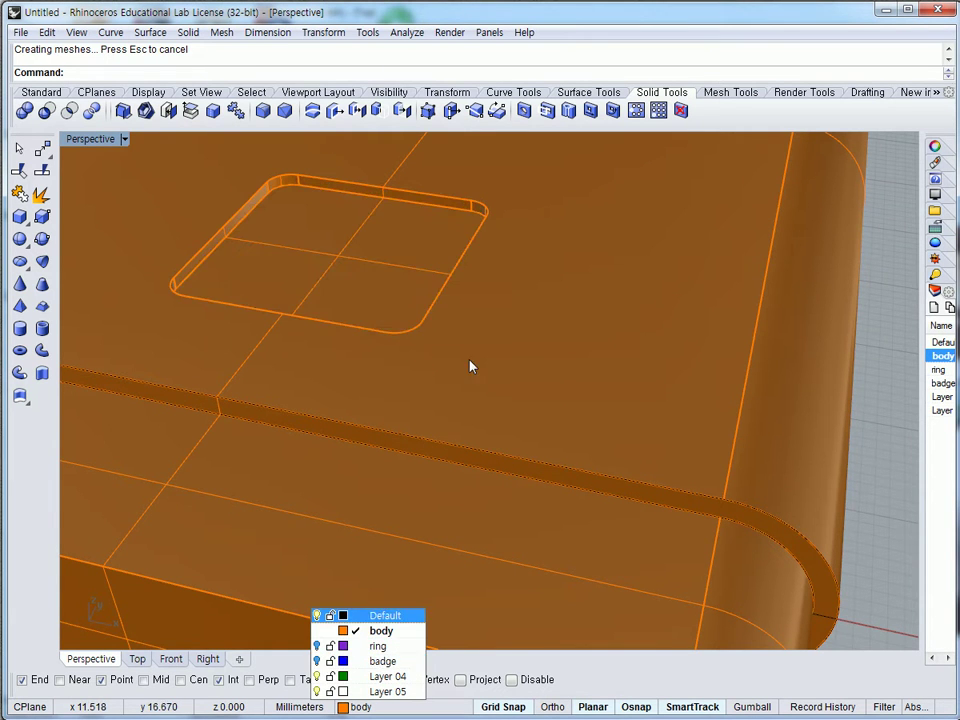
pyautogui.moveTo(450, 437); pyautogui.dragTo(440, 362, button='right')
pyautogui.scroll(-2, 416, 214)
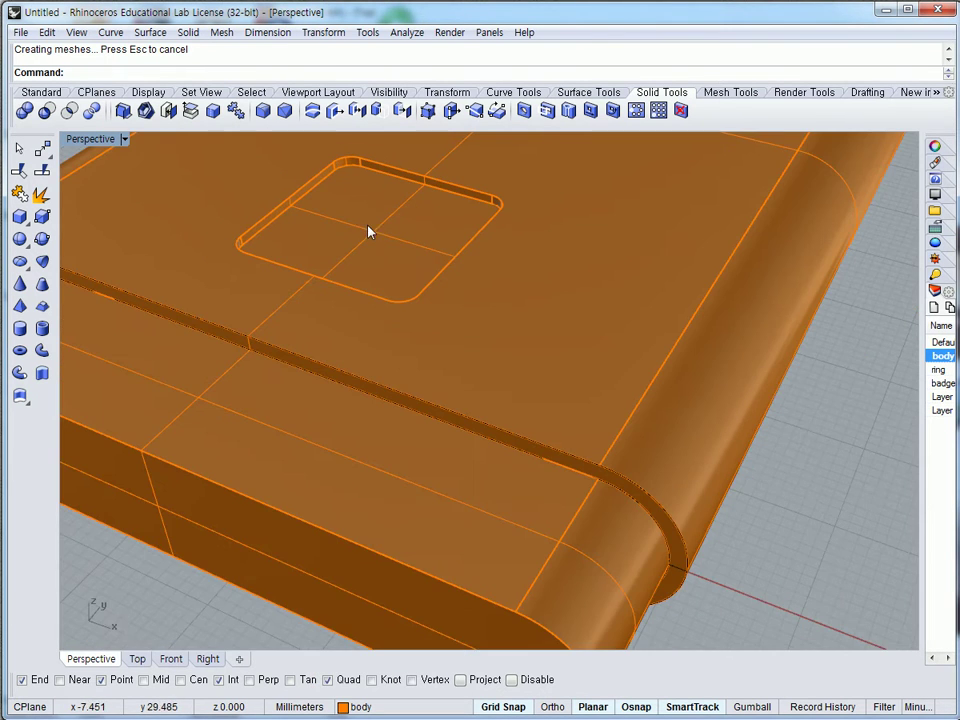
# - Fillet the upper rim of the rounded-square recess in the body with a 0.2 mm radius, using chained edges
pyautogui.click(261, 109)
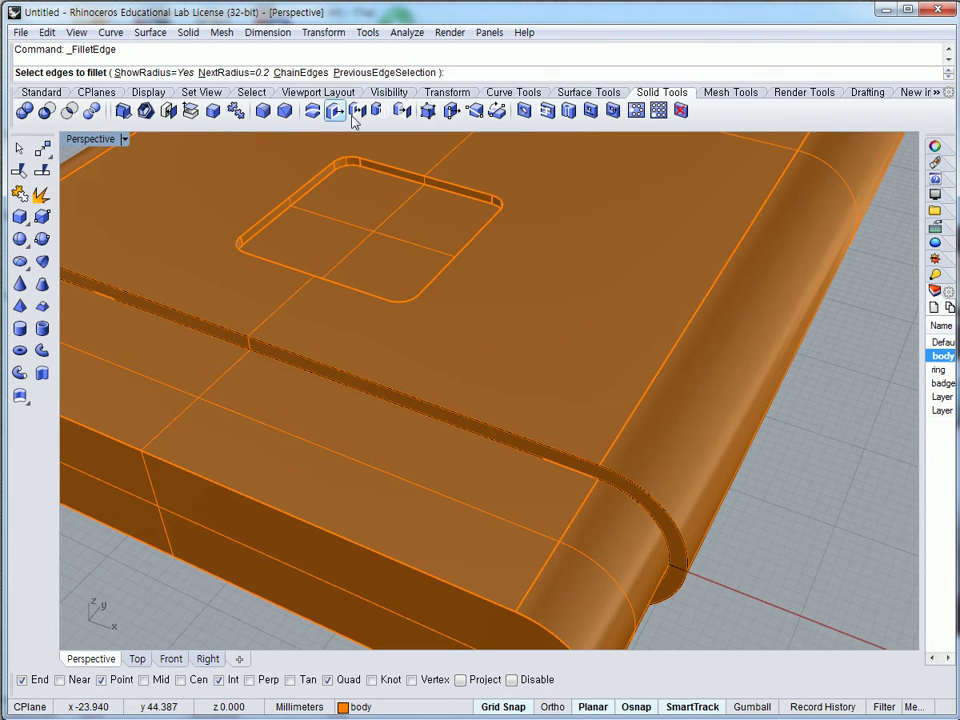
pyautogui.click(313, 75)
pyautogui.click(383, 172)
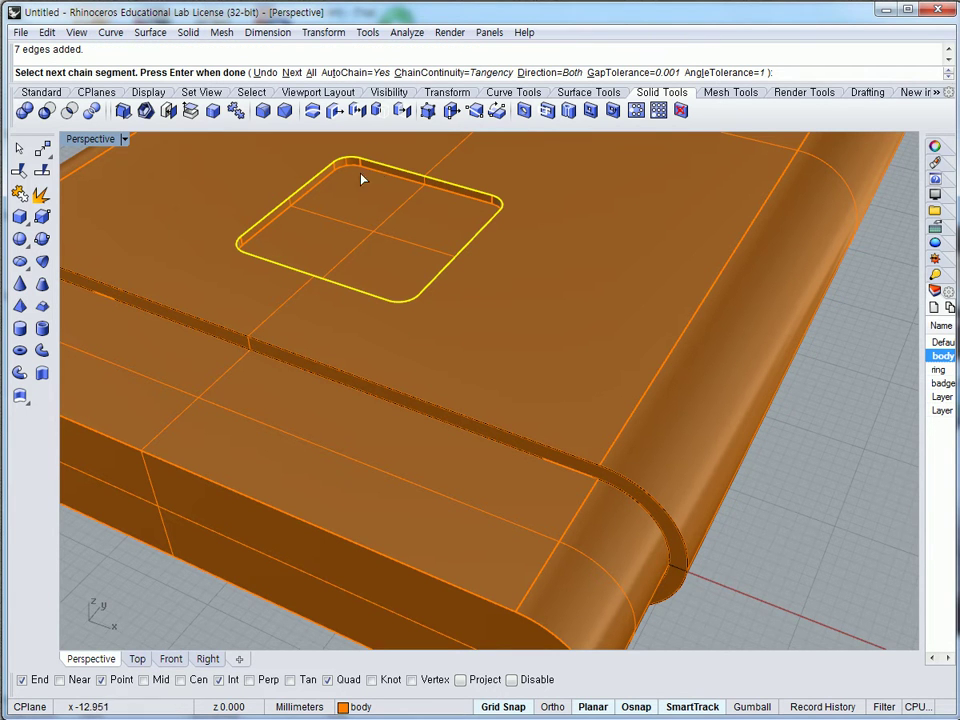
pyautogui.press('Return')
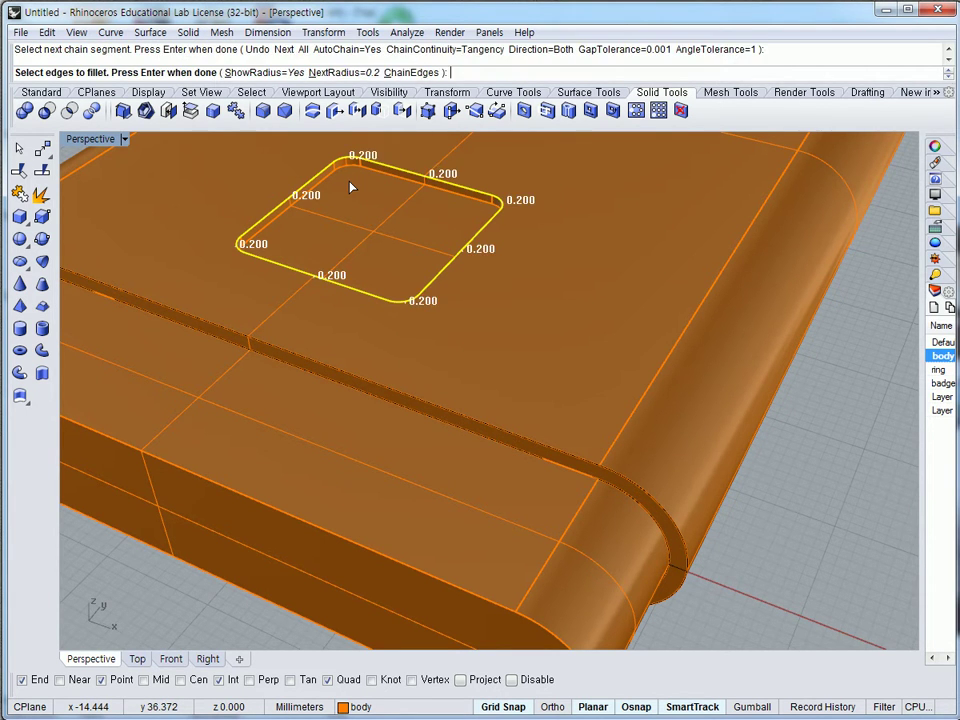
pyautogui.press('Return')
pyautogui.press('Return')
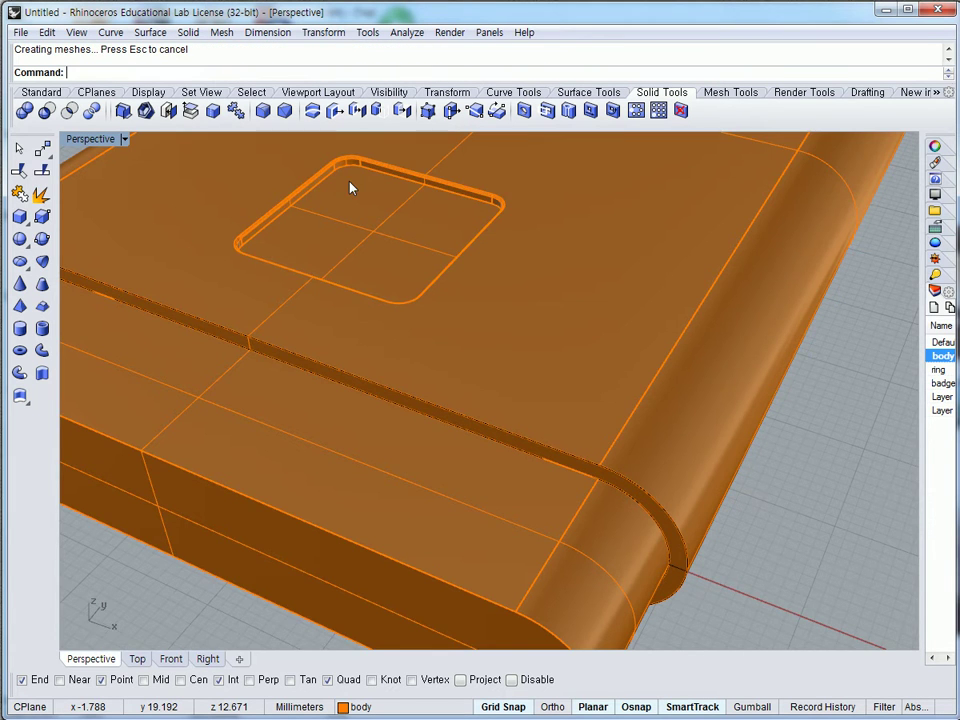
pyautogui.moveTo(356, 203); pyautogui.dragTo(388, 461, button='right')
pyautogui.scroll(-5, 410, 214)
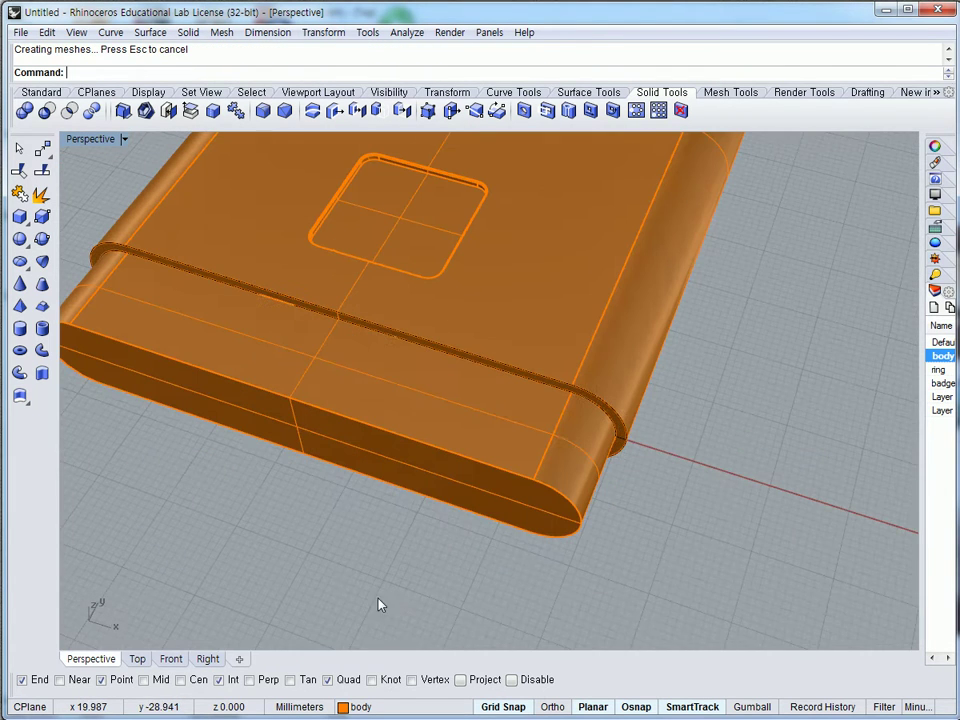
# - Show the badge layer and examine how the badge sits in the body's recess and how the body is built
pyautogui.click(358, 707)
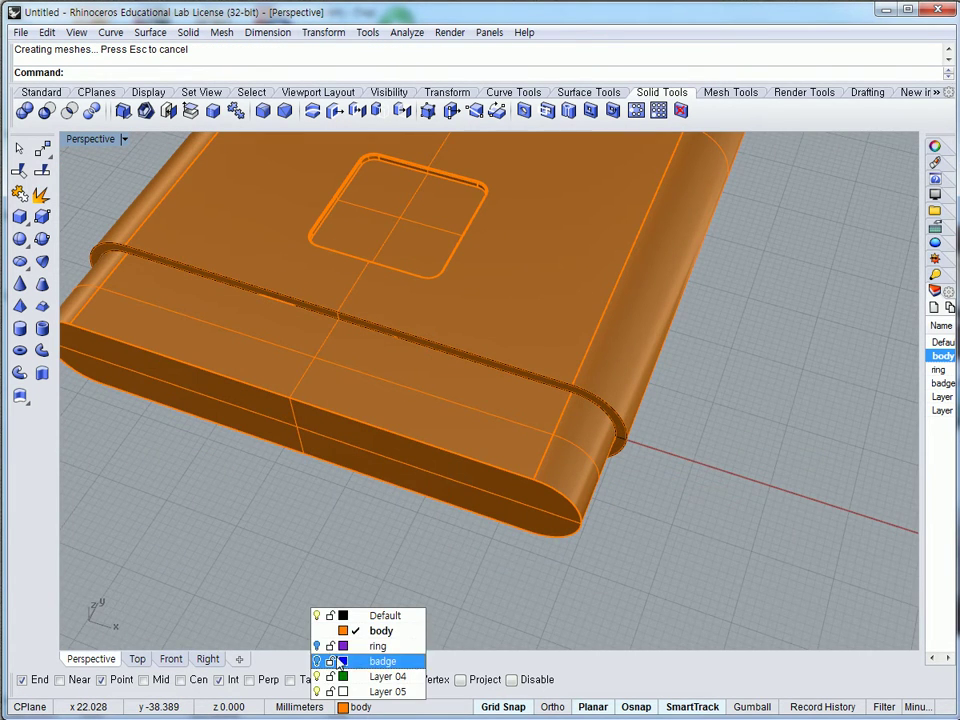
pyautogui.click(317, 661)
pyautogui.scroll(-5, 696, 418)
pyautogui.moveTo(592, 375)
pyautogui.mouseDown(button='right')
pyautogui.moveTo(512, 360)
pyautogui.moveTo(589, 390)
pyautogui.moveTo(675, 393)
pyautogui.moveTo(666, 396)
pyautogui.moveTo(660, 373)
pyautogui.moveTo(581, 320)
pyautogui.moveTo(551, 347)
pyautogui.moveTo(600, 386)
pyautogui.mouseUp(button='right')
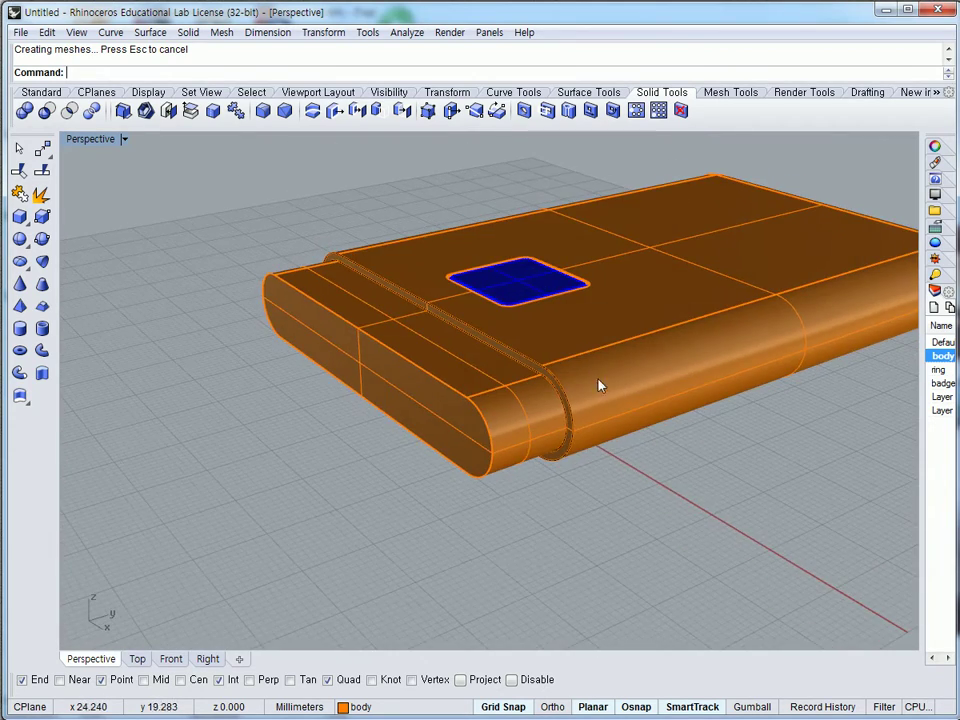
pyautogui.moveTo(508, 484); pyautogui.dragTo(543, 446, button='right')
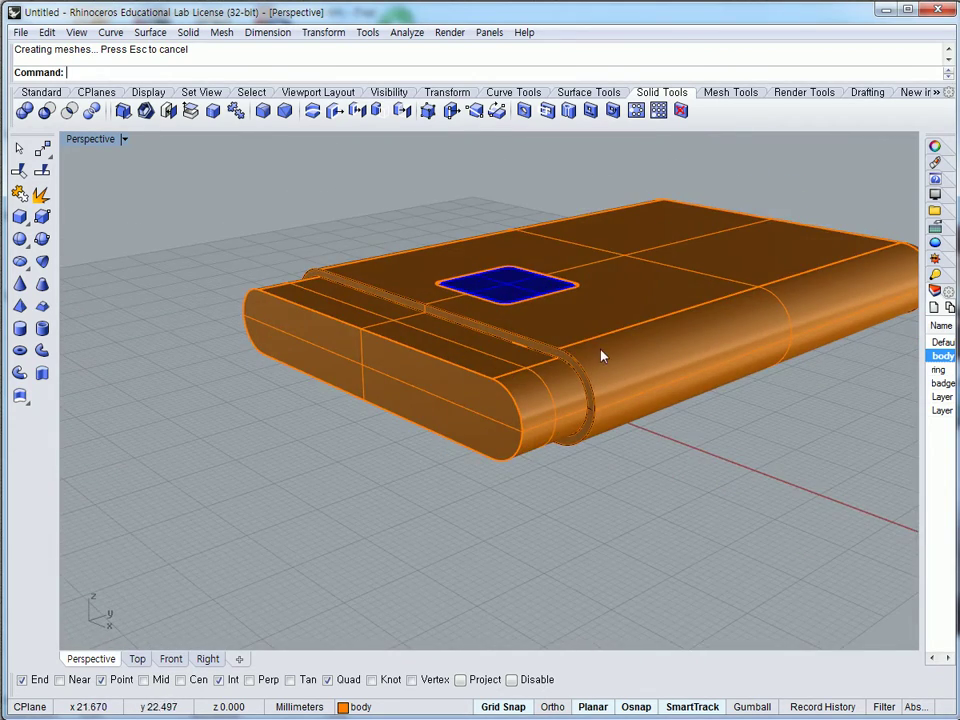
pyautogui.moveTo(583, 351); pyautogui.dragTo(560, 465, button='right')
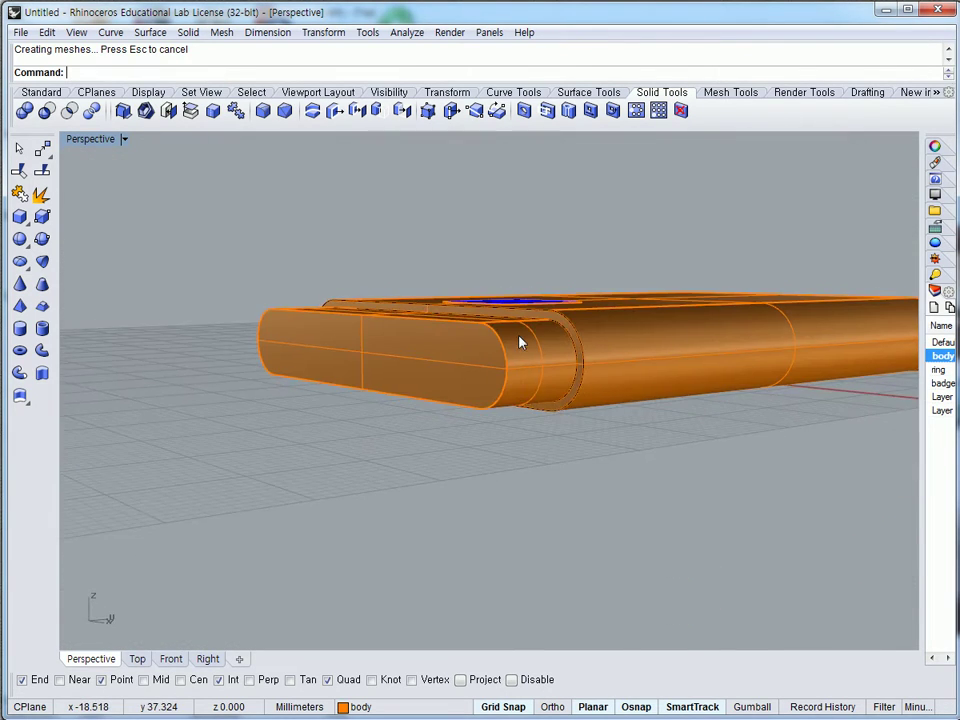
pyautogui.moveTo(519, 343); pyautogui.dragTo(492, 364, button='right')
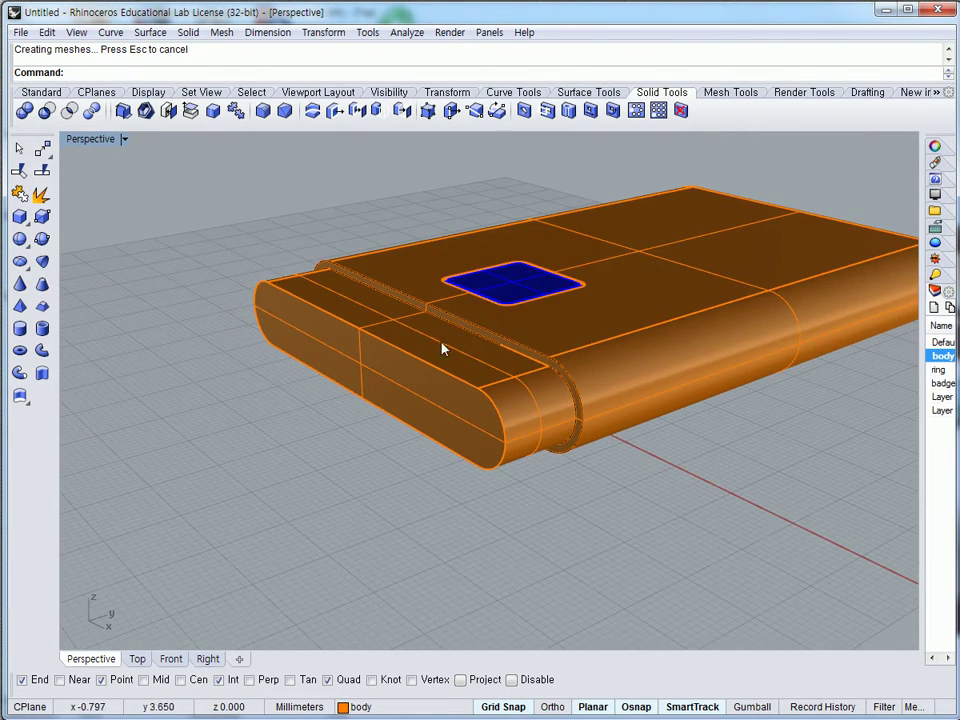
pyautogui.click(574, 429)
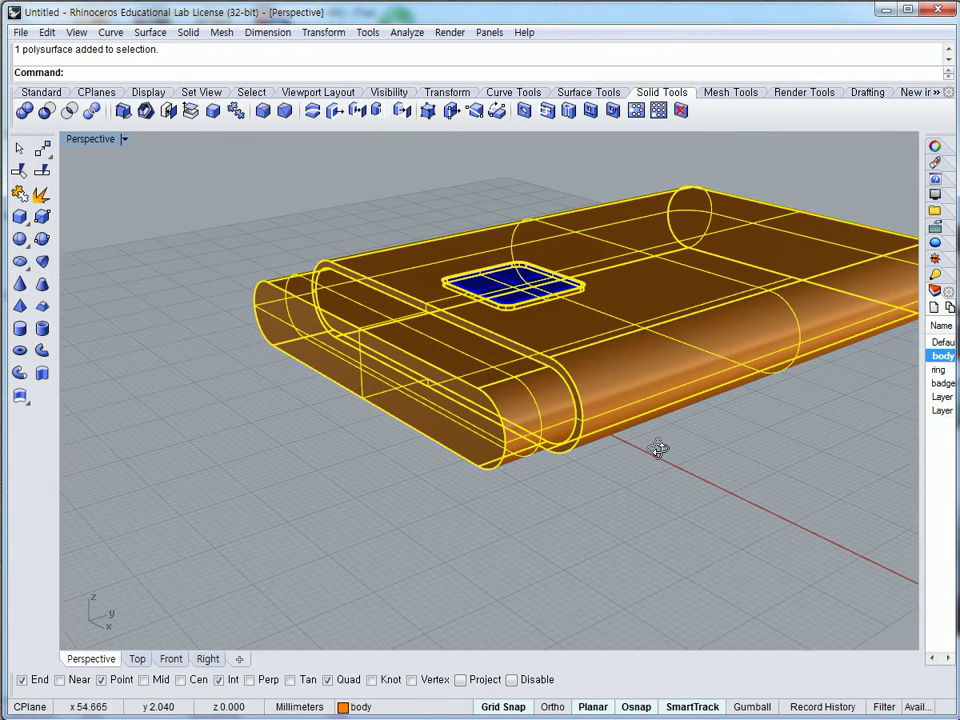
pyautogui.moveTo(660, 454); pyautogui.dragTo(655, 345, button='right')
pyautogui.moveTo(588, 413); pyautogui.dragTo(643, 452, button='right')
pyautogui.click(631, 484)
# - Hide the badge layer and maximize the Right viewport around the narrow end section of the body
pyautogui.click(355, 706)
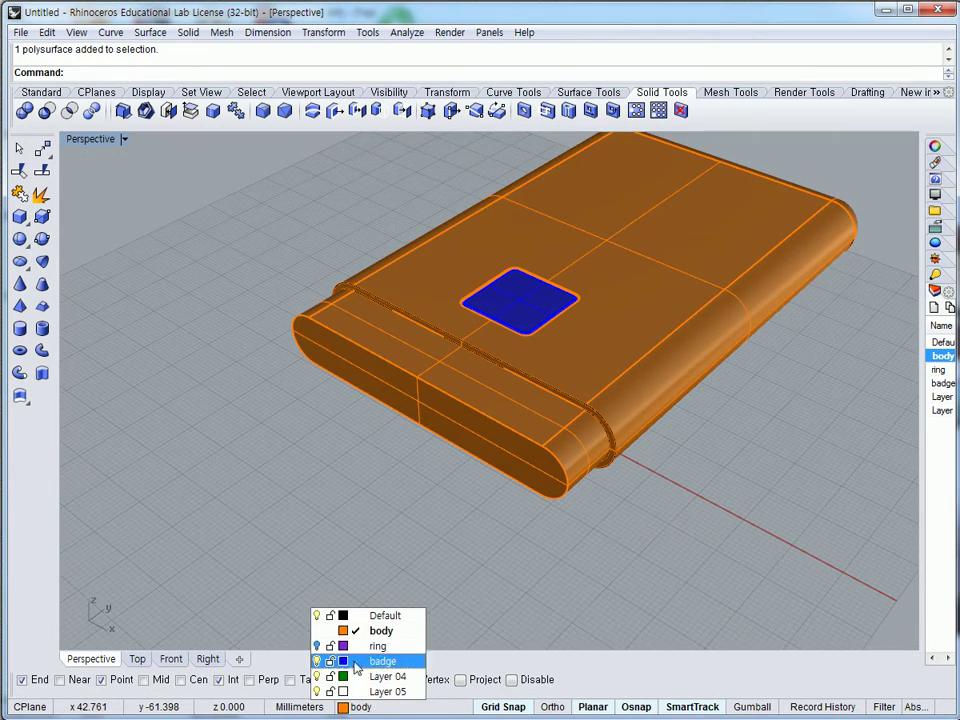
pyautogui.click(316, 661)
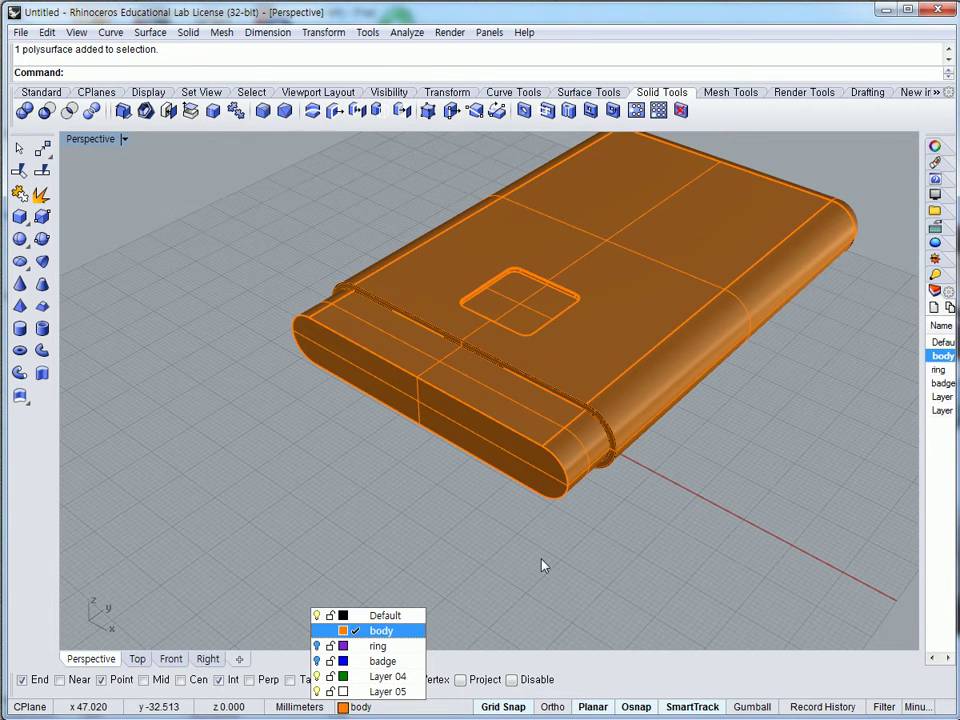
pyautogui.click(370, 340)
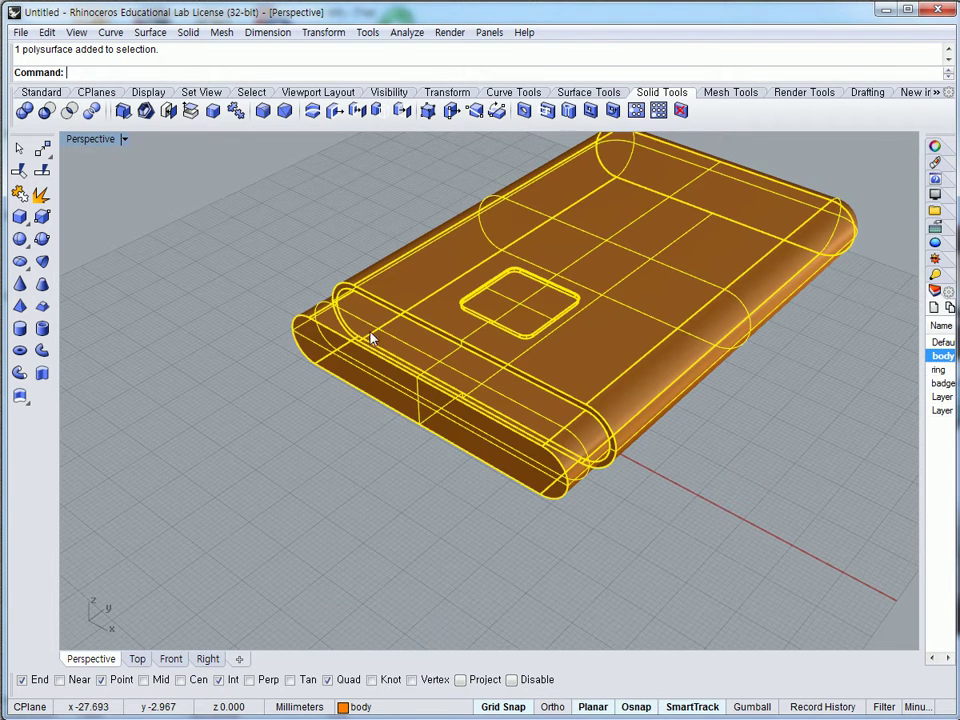
pyautogui.doubleClick(103, 140)
pyautogui.click(513, 407)
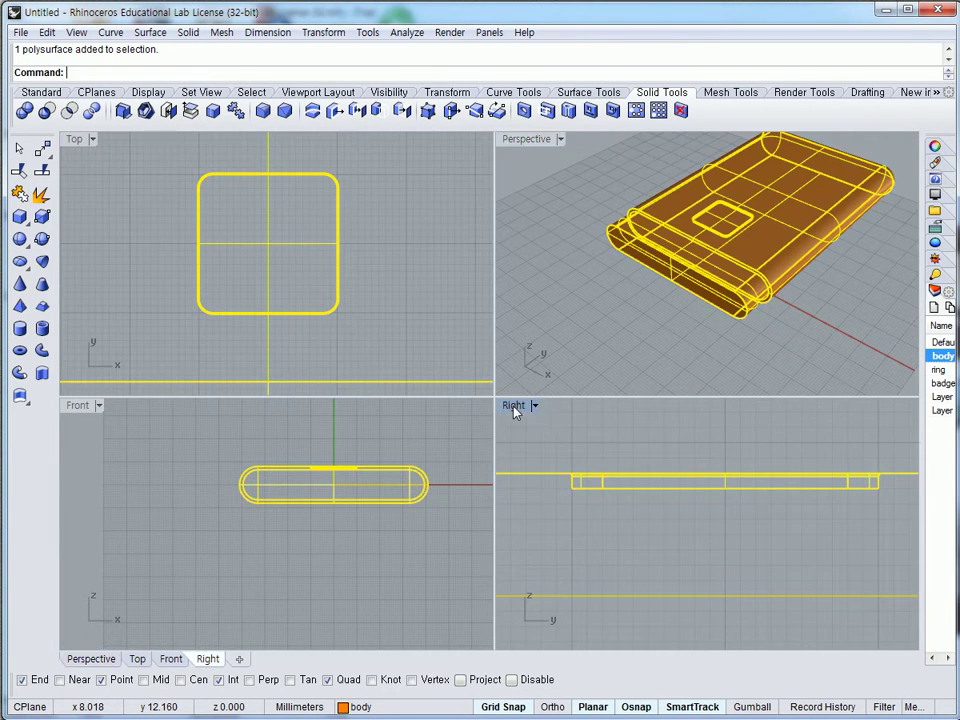
pyautogui.doubleClick(513, 407)
pyautogui.scroll(5, 439, 388)
pyautogui.press('Escape')
pyautogui.scroll(-2, 450, 310)
pyautogui.moveTo(488, 333); pyautogui.dragTo(531, 333, button='right')
pyautogui.moveTo(431, 350); pyautogui.dragTo(482, 315, button='right')
pyautogui.scroll(2, 300, 330)
pyautogui.scroll(2, 300, 330)
# - Draw a vertical polyline about 16 mm long across the body's narrow end section, about 2 mm inside its end face
pyautogui.click(42, 93)
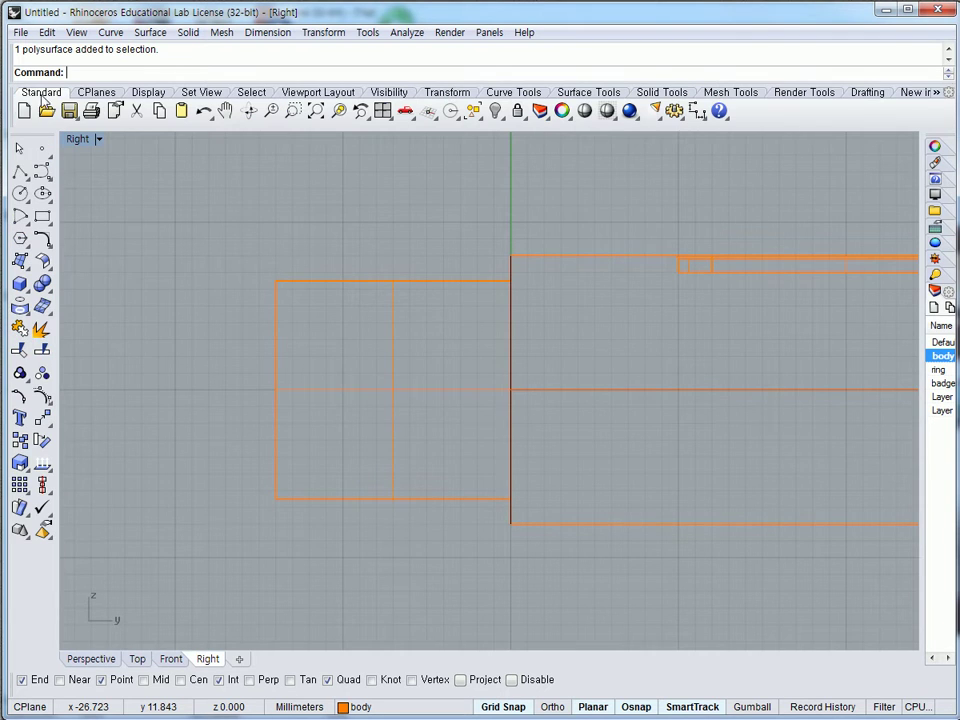
pyautogui.click(19, 172)
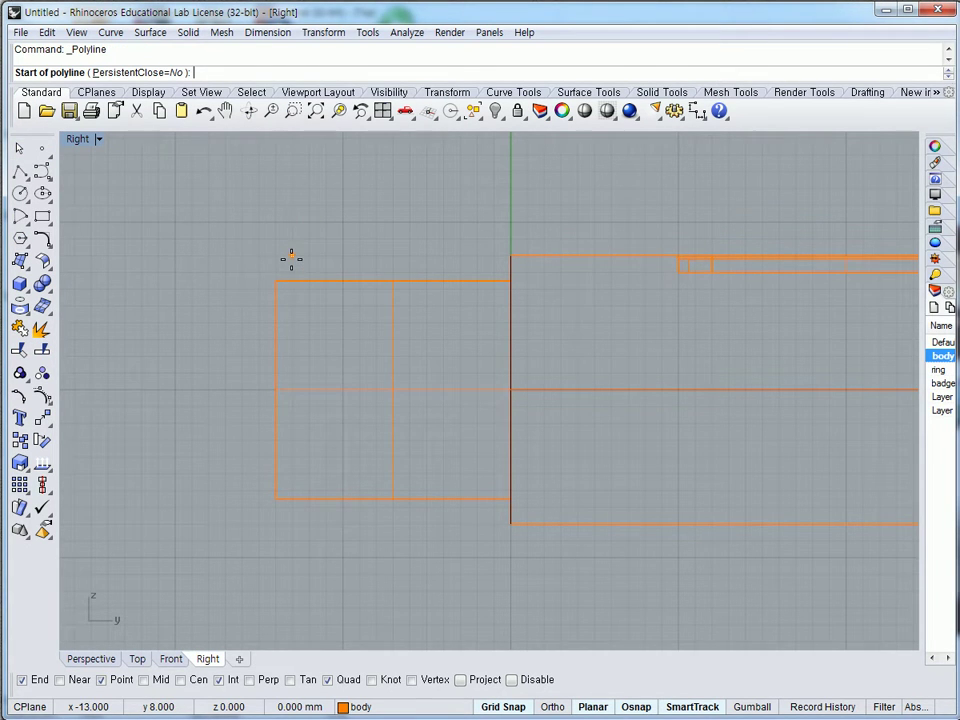
pyautogui.click(308, 258)
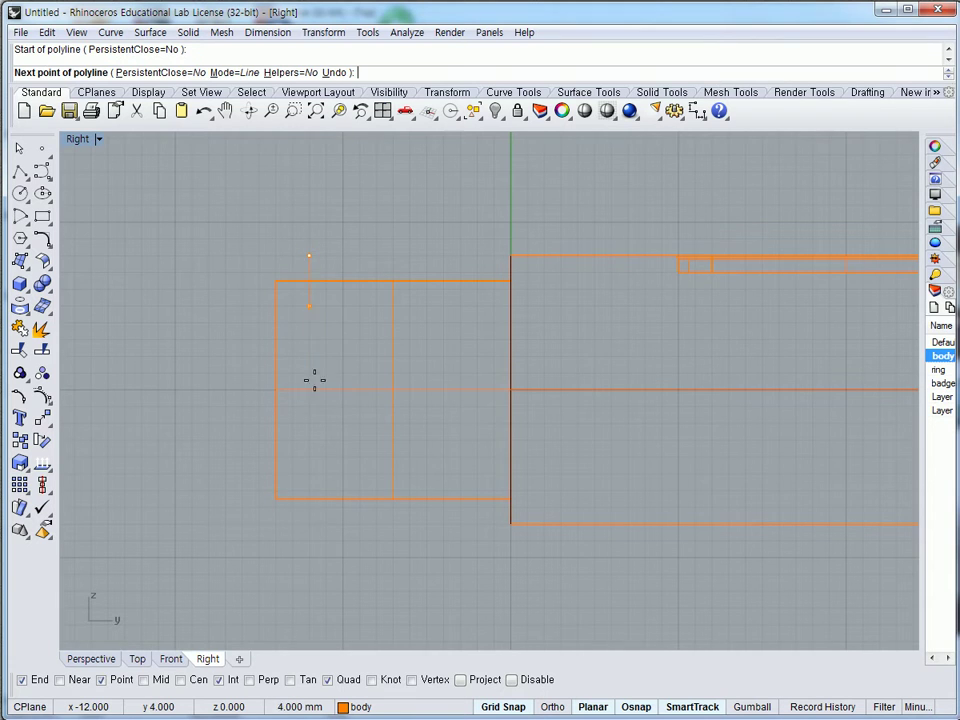
pyautogui.click(312, 523)
pyautogui.press('Return')
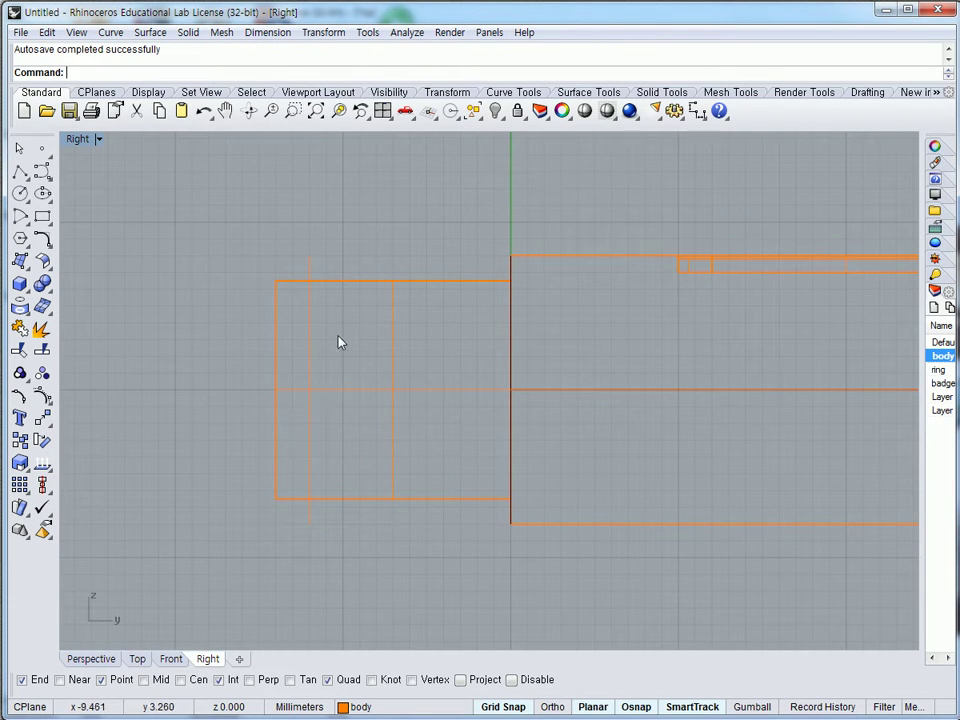
# - Move the vertical line toward the narrow section's end face by the relative offset @-0.5,0
pyautogui.click(304, 349)
pyautogui.scroll(2, 296, 357)
pyautogui.scroll(-1, 311, 347)
pyautogui.write('m')
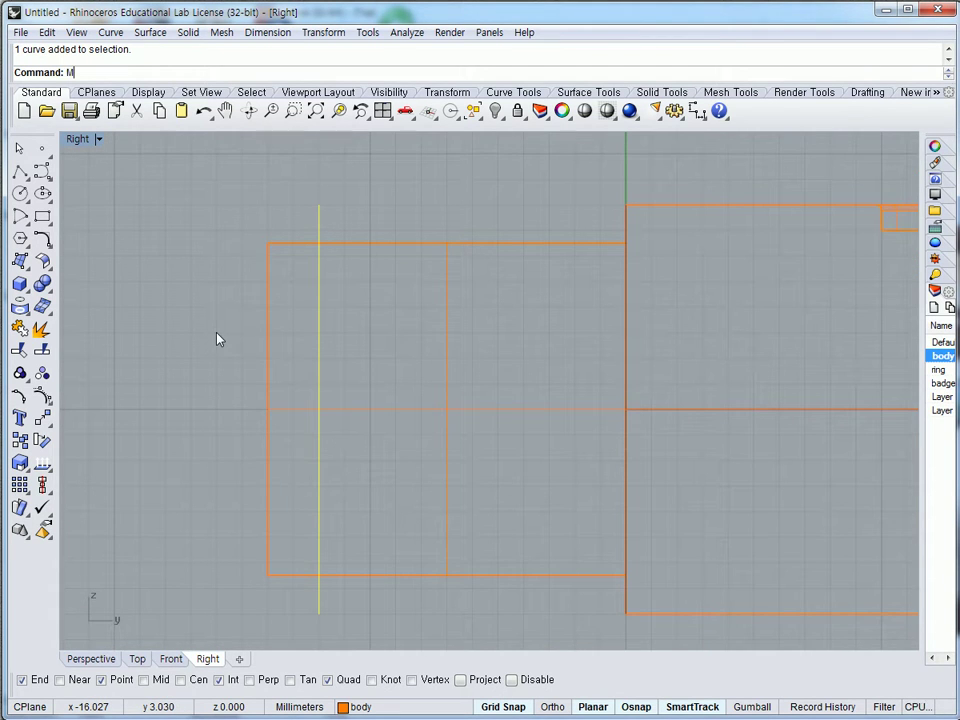
pyautogui.press('Return')
pyautogui.click(447, 200)
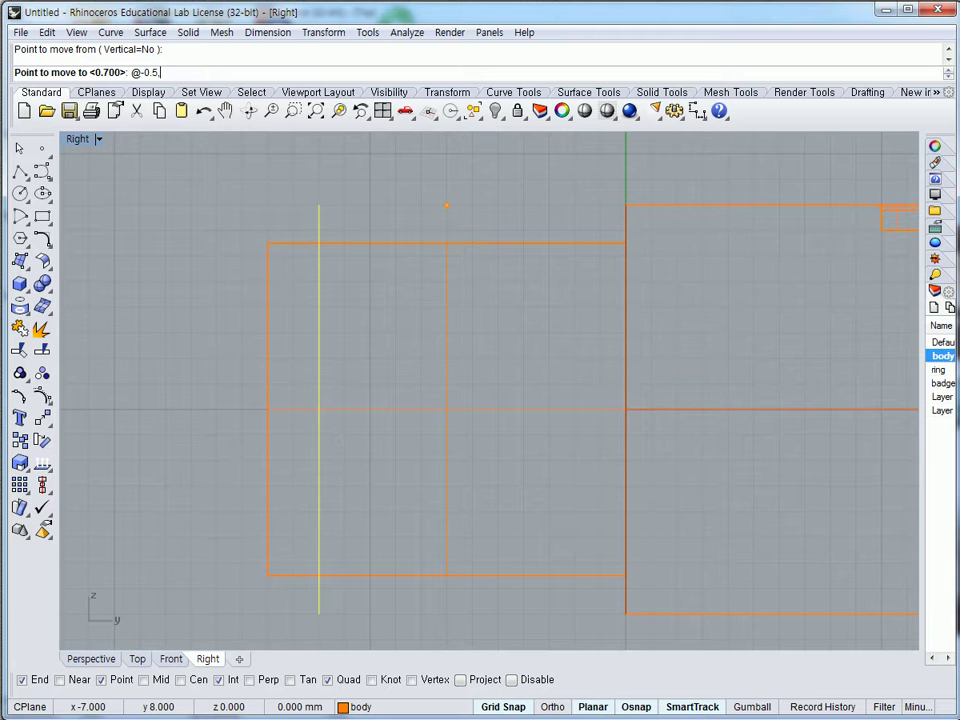
pyautogui.press('Return')
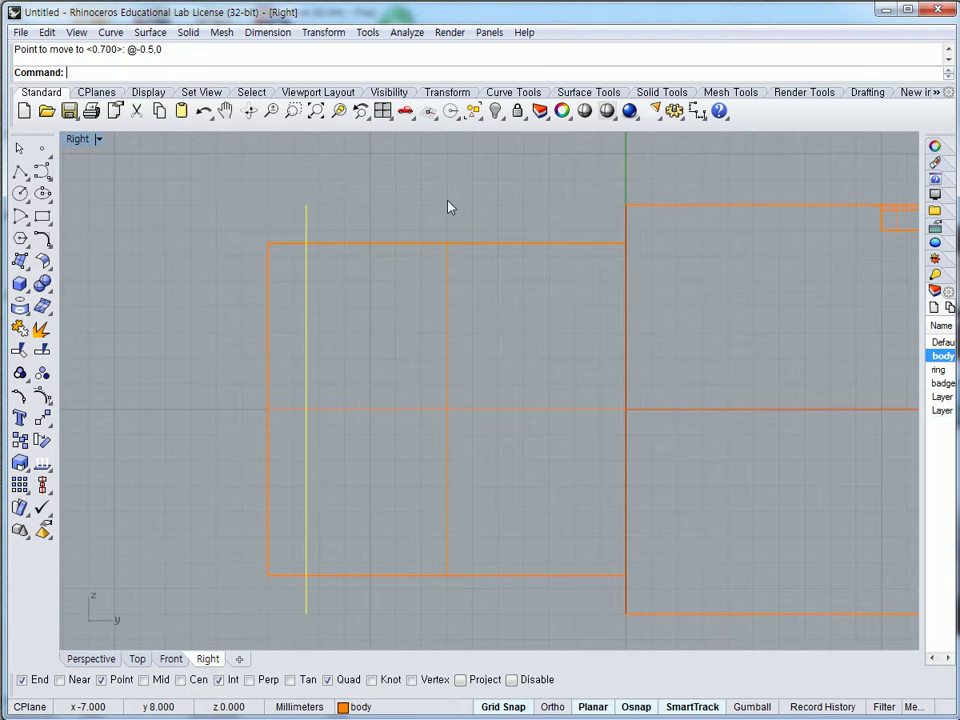
# - Draw a horizontal polyline about 142 mm long along the body's mid-height, extending past both ends
pyautogui.scroll(4, 288, 291)
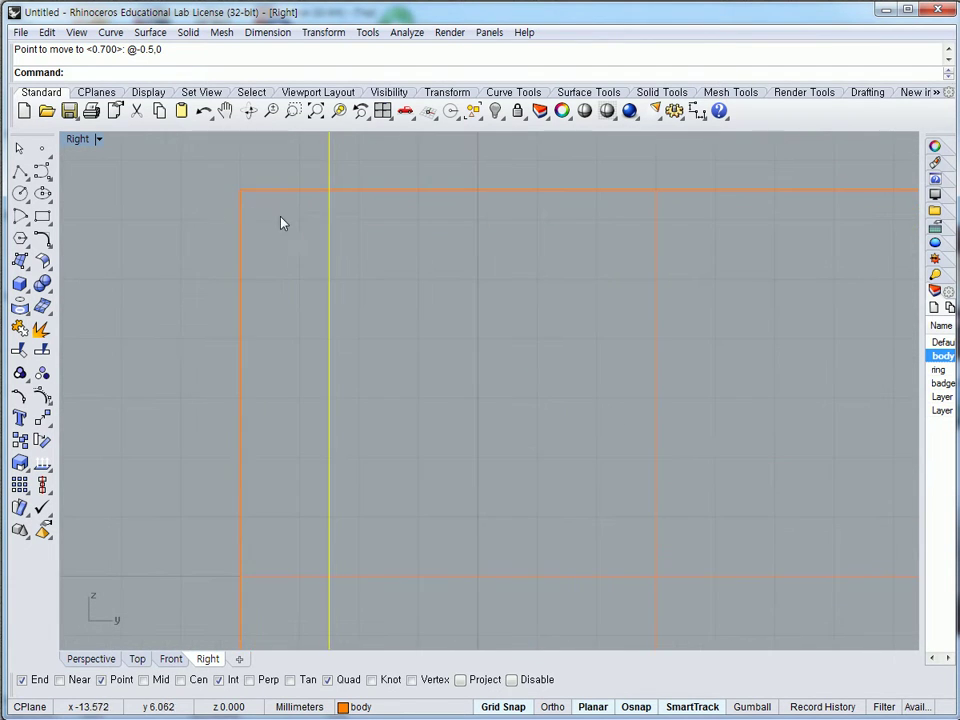
pyautogui.scroll(-3, 373, 281)
pyautogui.scroll(-5, 415, 319)
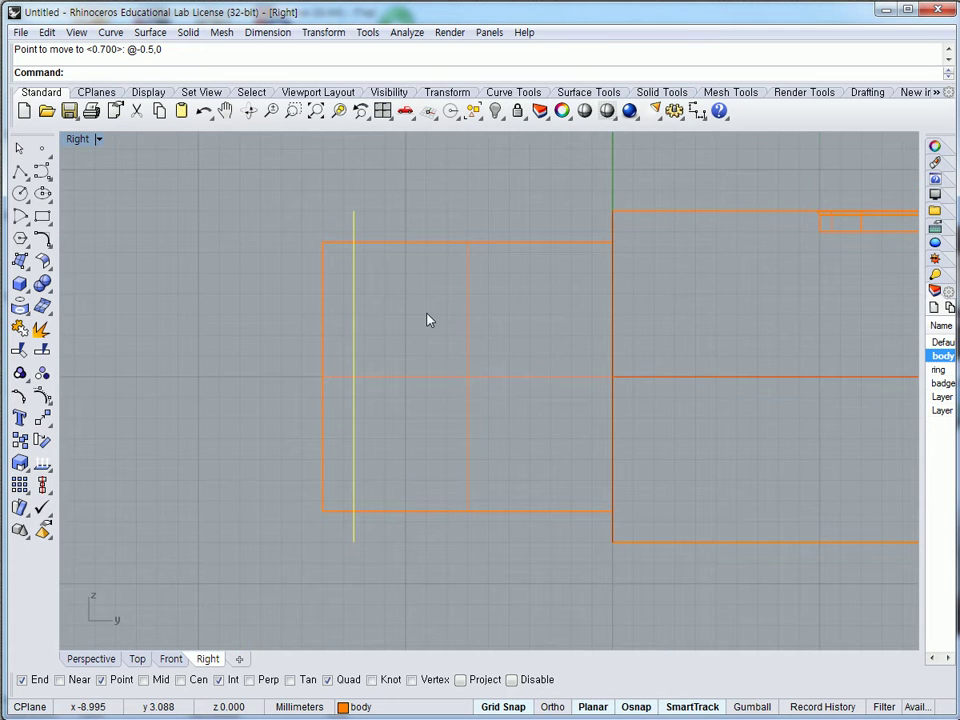
pyautogui.click(19, 171)
pyautogui.click(300, 320)
pyautogui.scroll(-4, 253, 324)
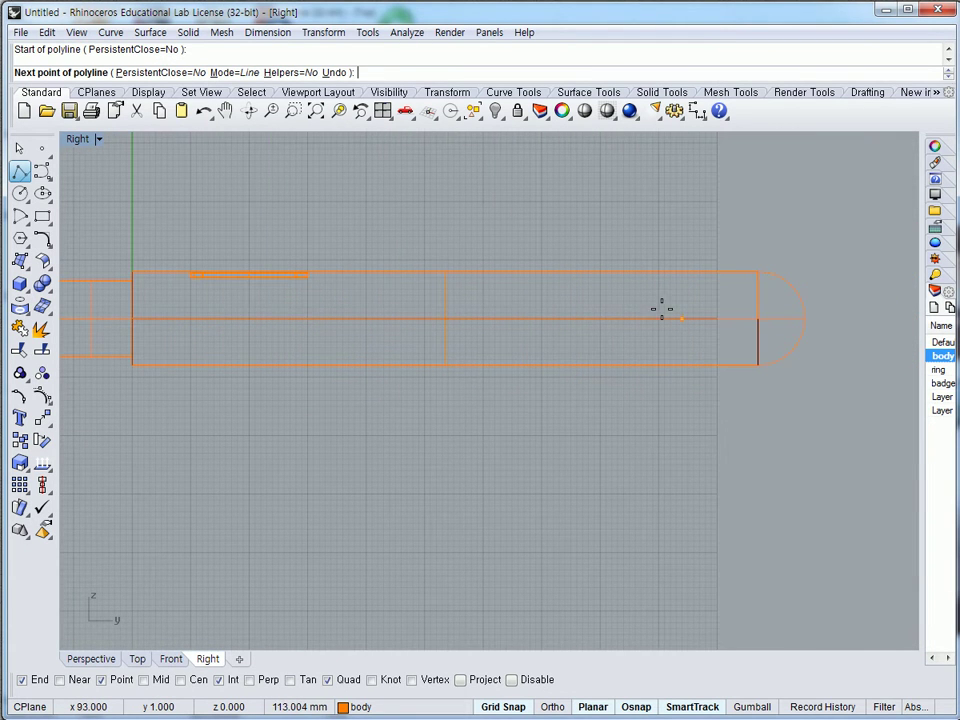
pyautogui.click(843, 315)
pyautogui.press('Return')
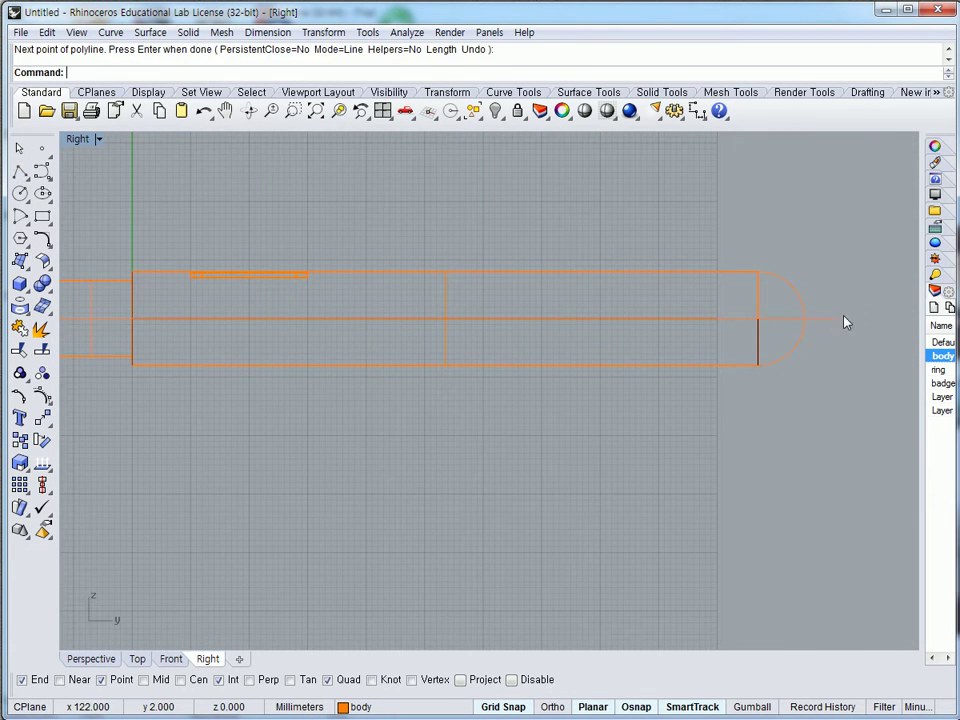
# - Split the body with the vertical line near the end face of its narrow section
pyautogui.press('Left')
pyautogui.press('Left')
pyautogui.press('Left')
pyautogui.press('Escape')
pyautogui.scroll(2, 296, 303)
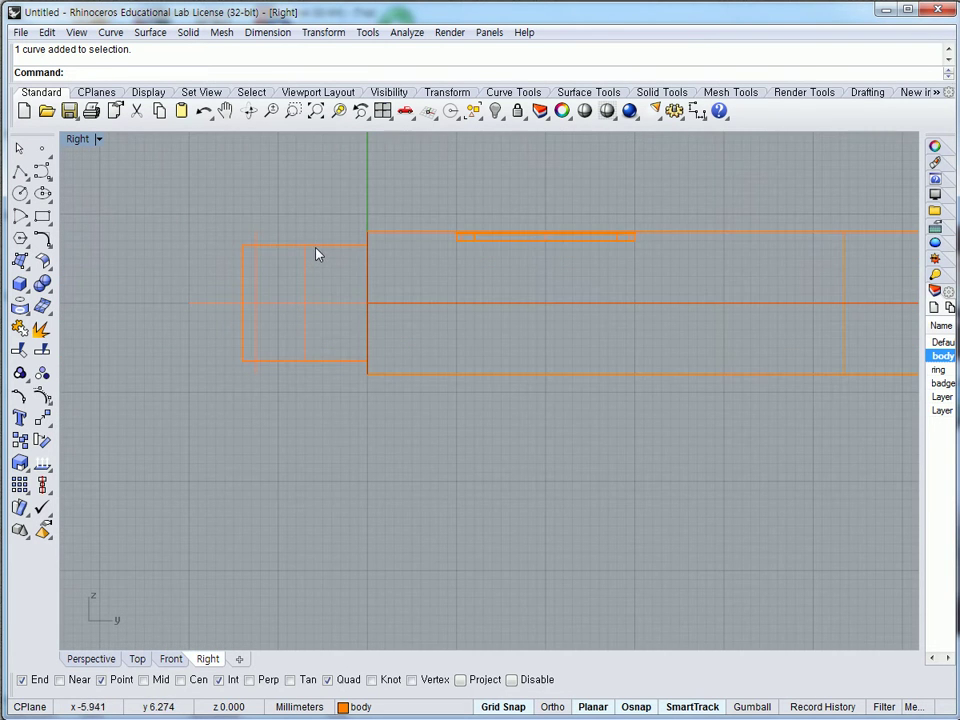
pyautogui.click(317, 252)
pyautogui.click(42, 347)
pyautogui.press('Return')
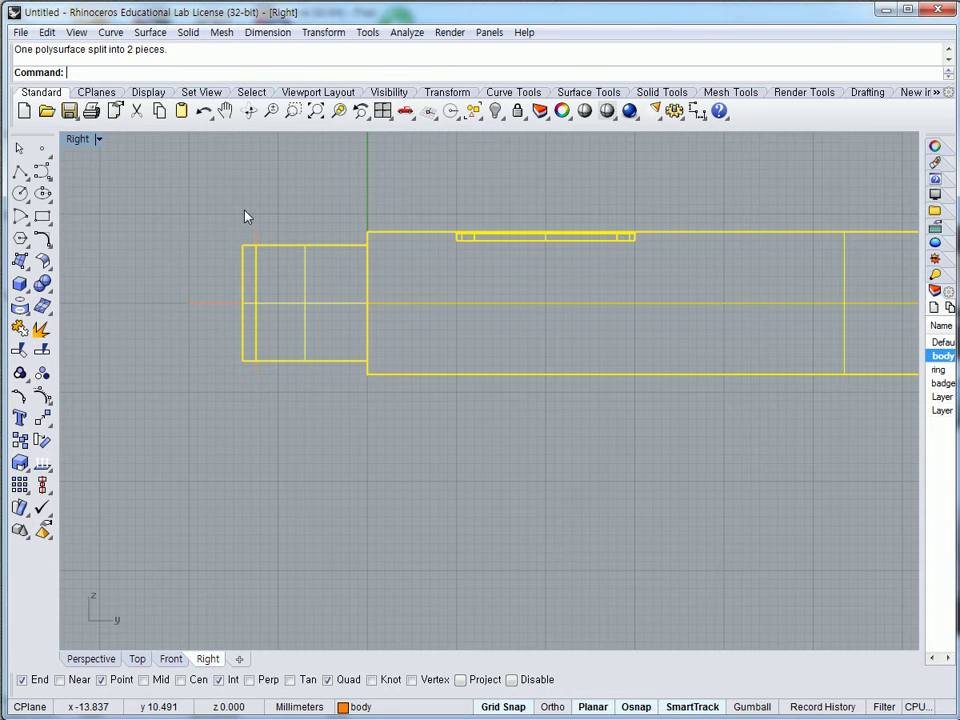
# - Isolate the thin slice cut from the body's narrow end by hiding everything else
pyautogui.doubleClick(78, 140)
pyautogui.click(530, 247)
pyautogui.moveTo(530, 247); pyautogui.dragTo(665, 310, button='right')
pyautogui.click(707, 322)
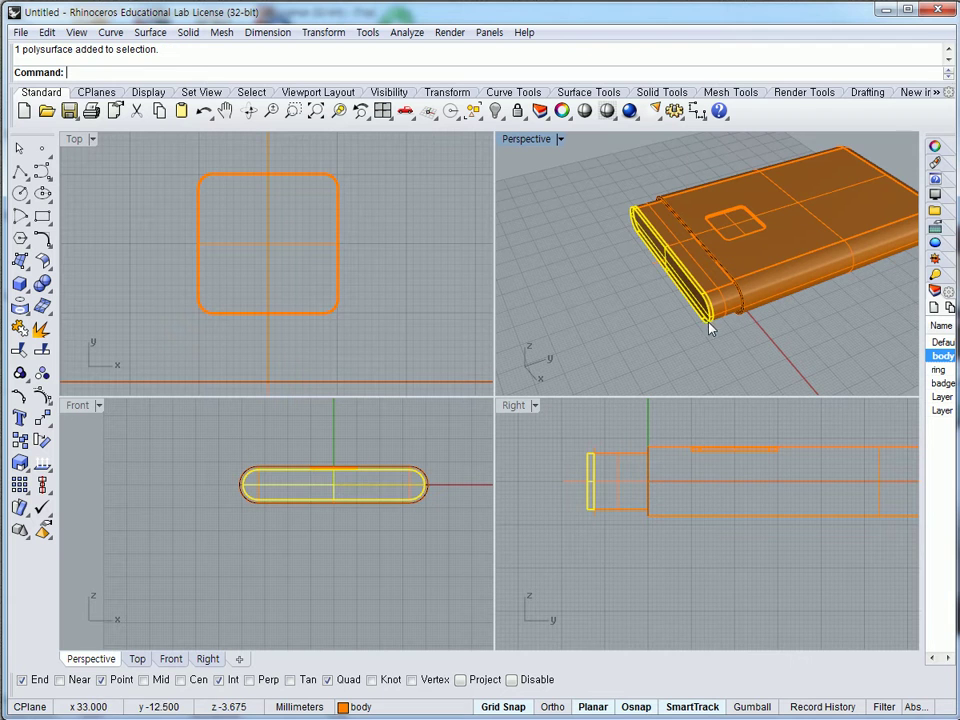
pyautogui.click(495, 110)
pyautogui.click(586, 140)
pyautogui.moveTo(566, 167); pyautogui.dragTo(660, 252, button='right')
pyautogui.scroll(5, 660, 255)
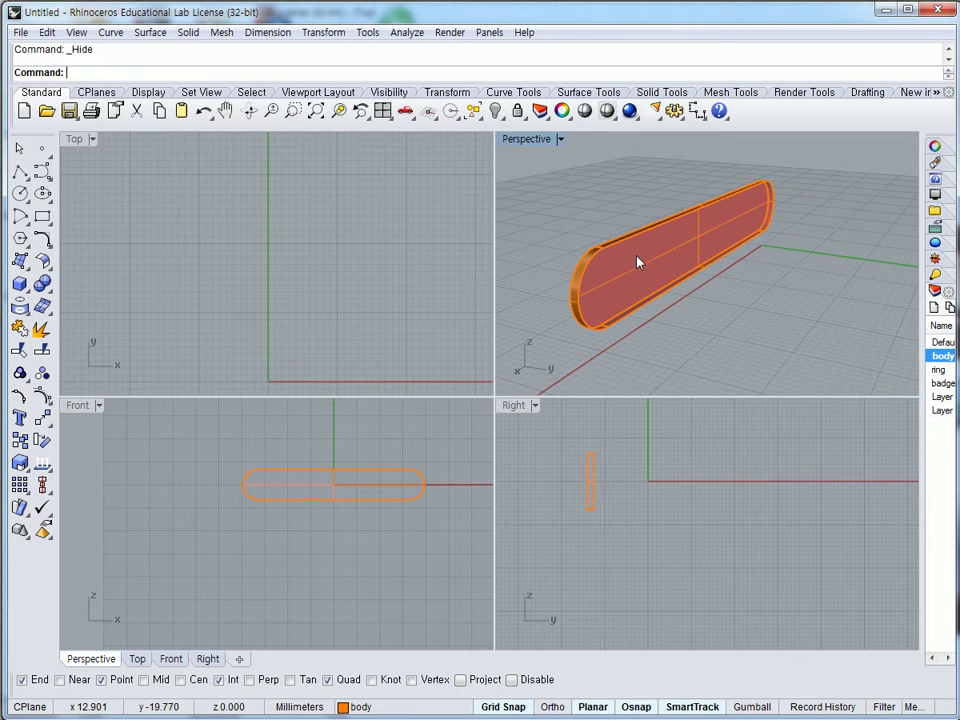
# - Cap the open side of the thin end slice with a planar face
pyautogui.click(661, 93)
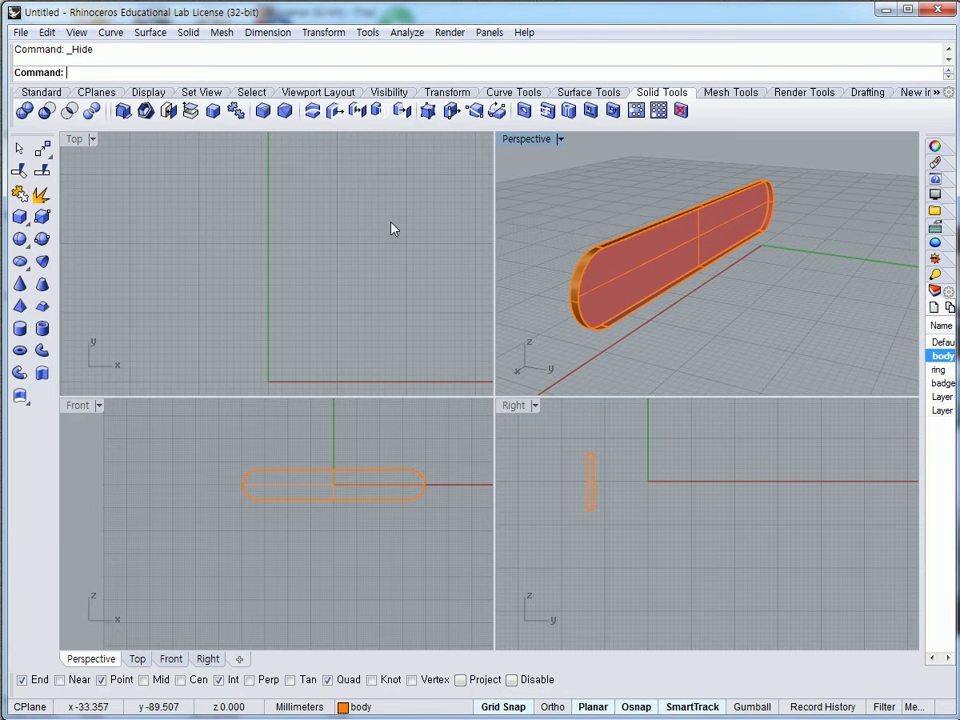
pyautogui.click(168, 113)
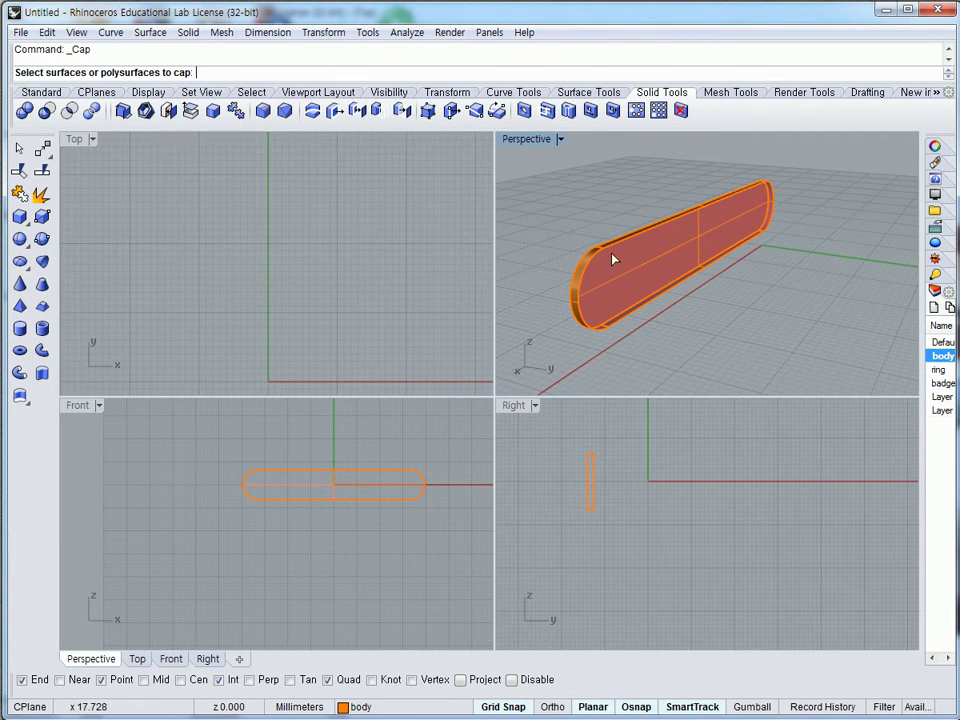
pyautogui.click(600, 268)
pyautogui.press('Return')
pyautogui.moveTo(671, 324)
pyautogui.mouseDown(button='right')
pyautogui.moveTo(754, 317)
pyautogui.moveTo(688, 320)
pyautogui.mouseUp(button='right')
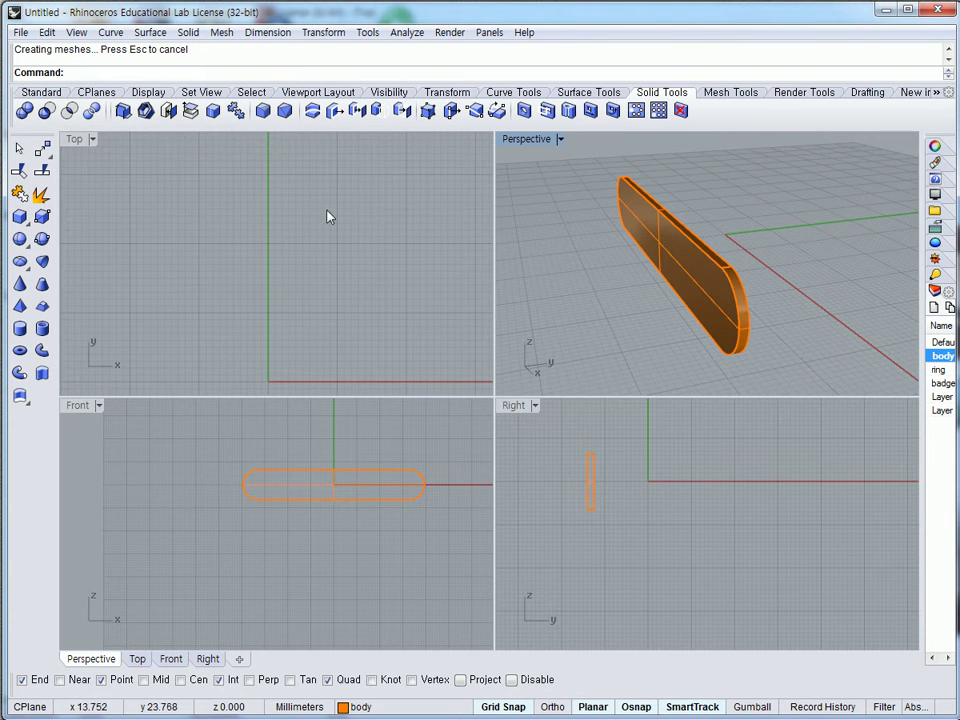
# - Bring back the hidden objects and isolate the main body together with the horizontal mid-height line
pyautogui.click(40, 92)
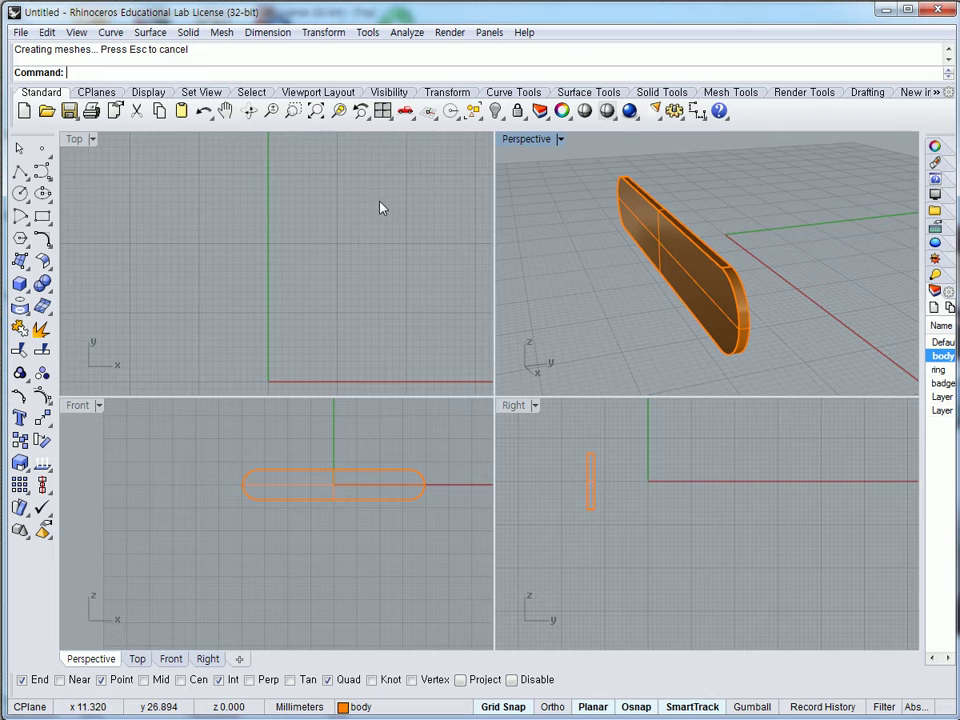
pyautogui.click(494, 111)
pyautogui.click(802, 259)
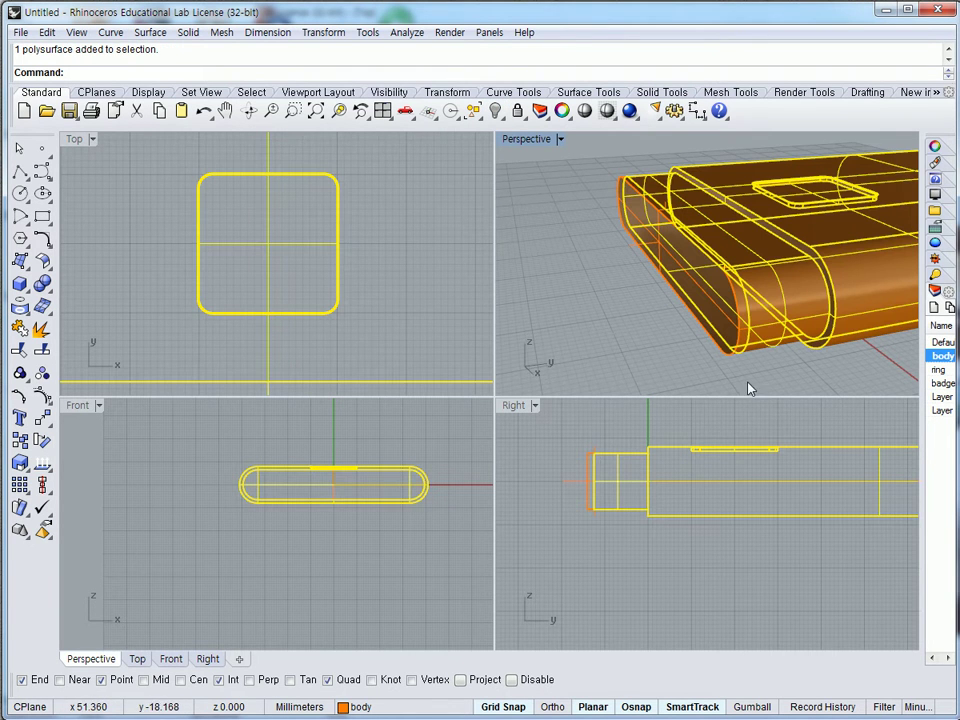
pyautogui.click(576, 484)
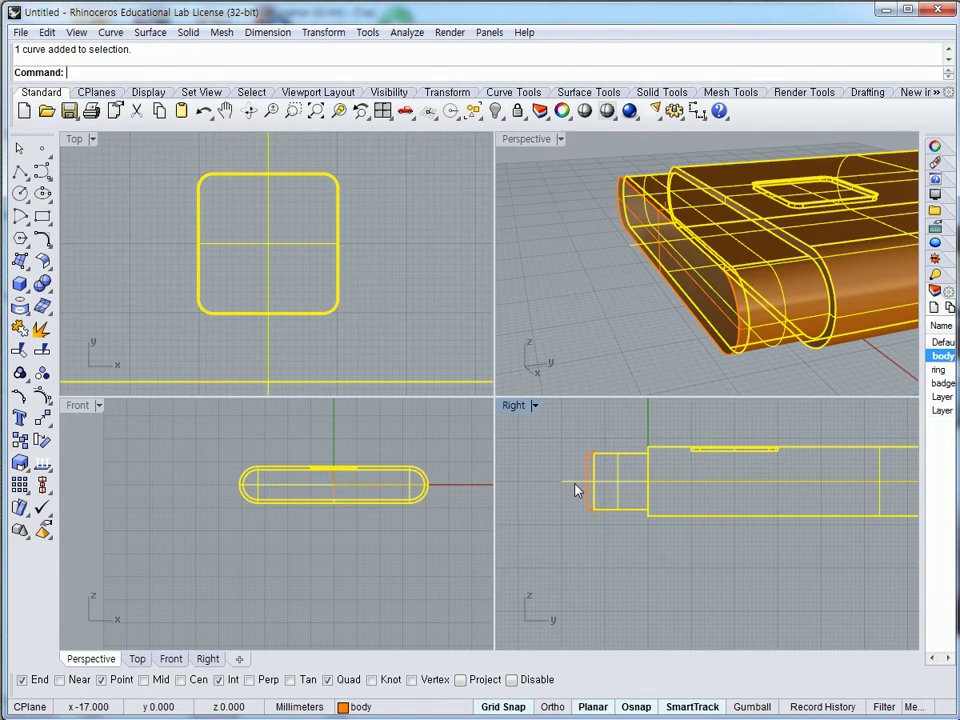
pyautogui.click(494, 111)
pyautogui.click(556, 146)
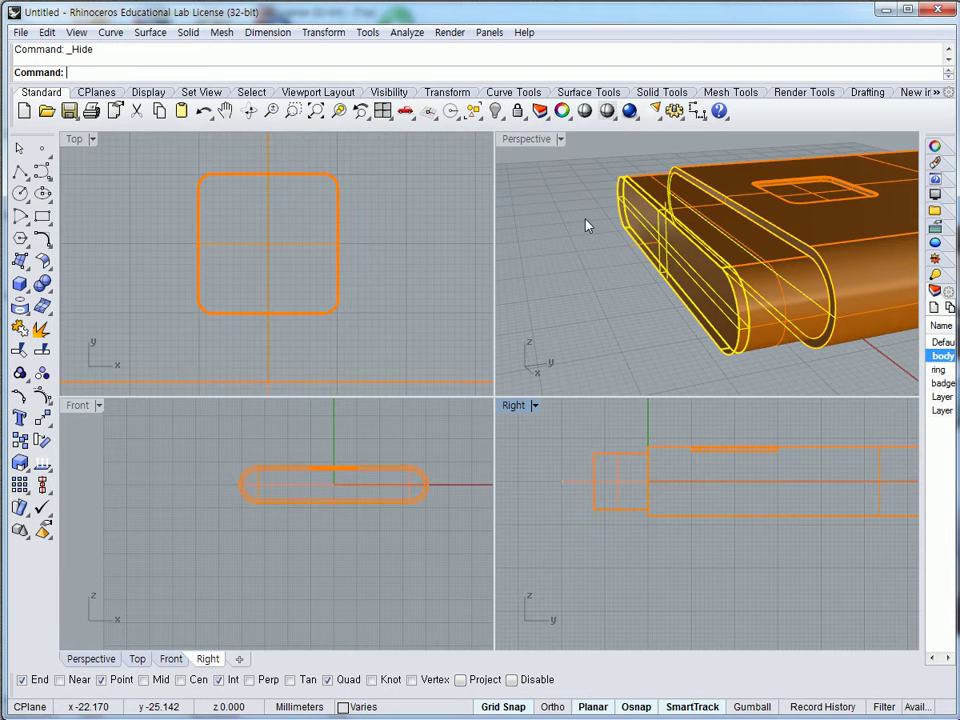
pyautogui.moveTo(587, 223); pyautogui.dragTo(652, 346, button='right')
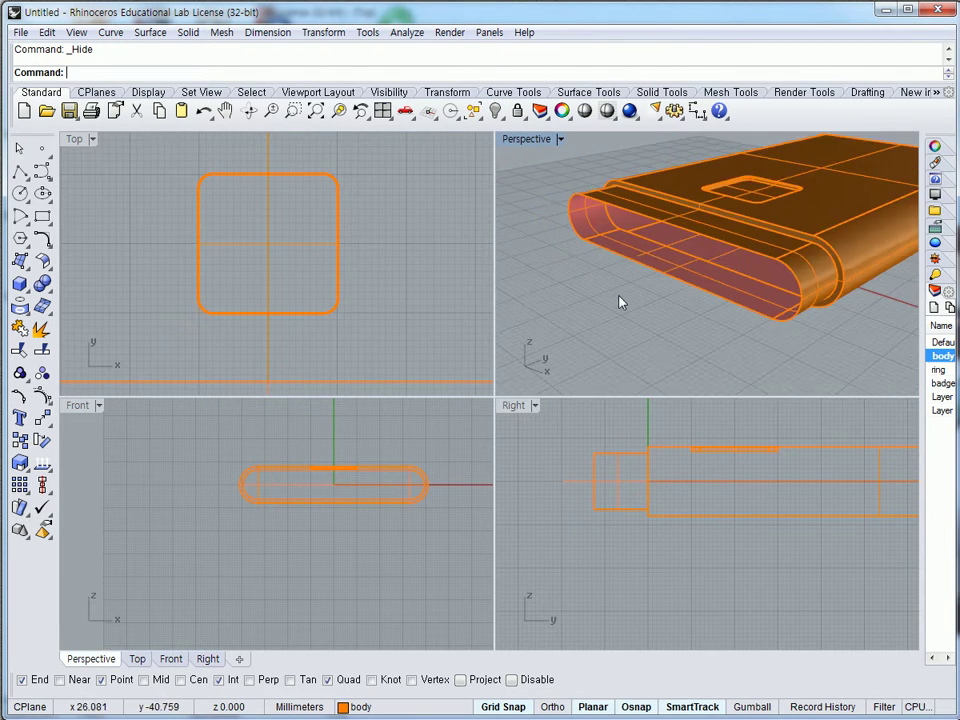
# - Cap the opening at the narrow end of the main body
pyautogui.doubleClick(525, 140)
pyautogui.moveTo(461, 326); pyautogui.dragTo(263, 163, button='right')
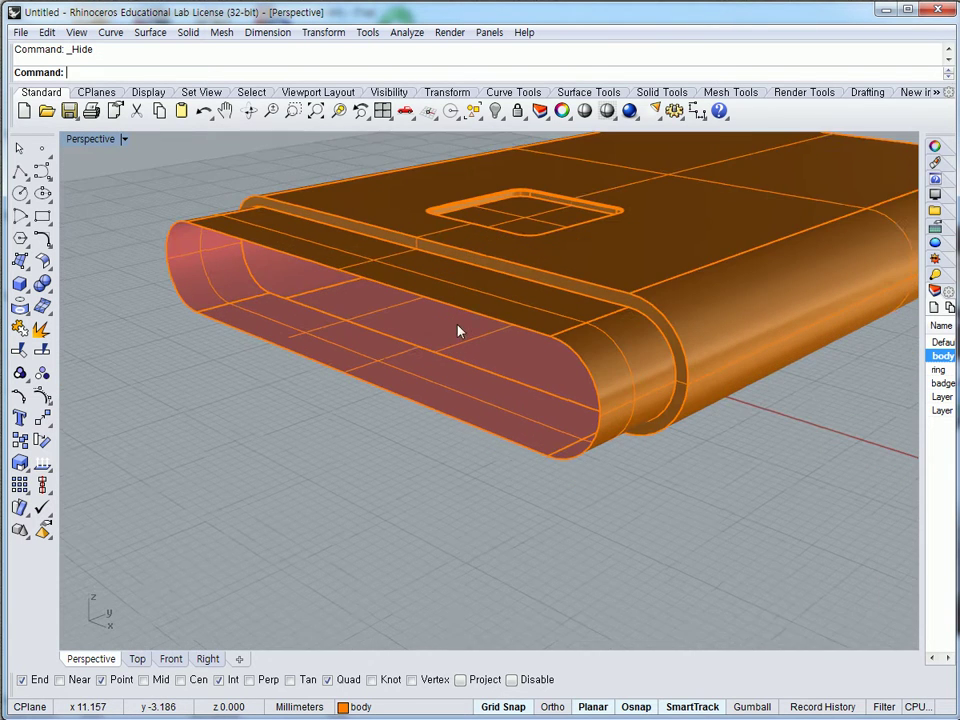
pyautogui.doubleClick(93, 139)
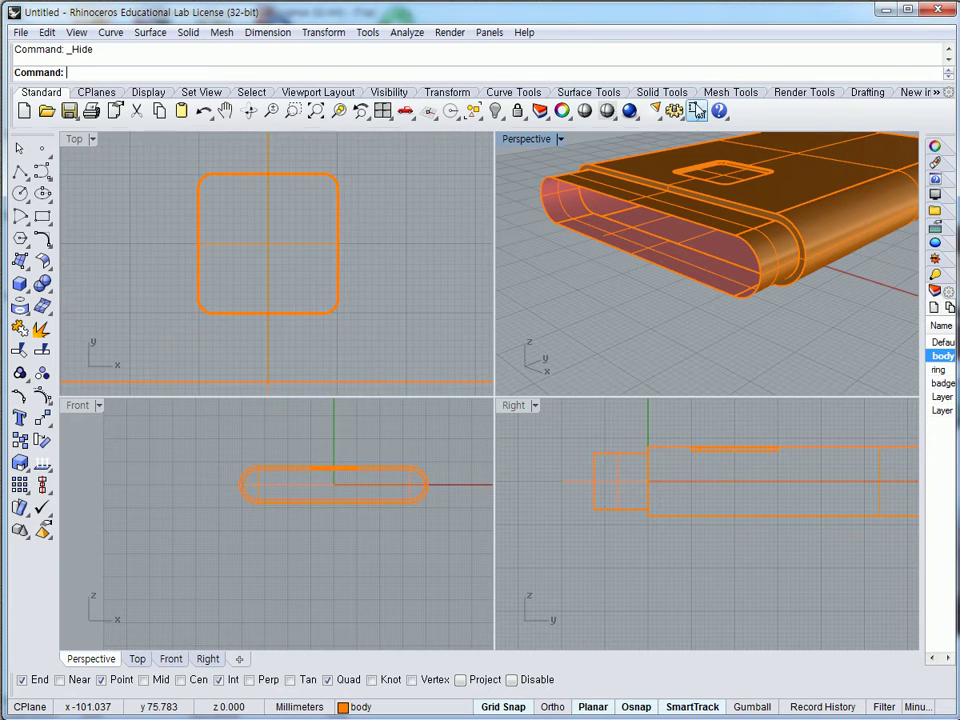
pyautogui.click(661, 92)
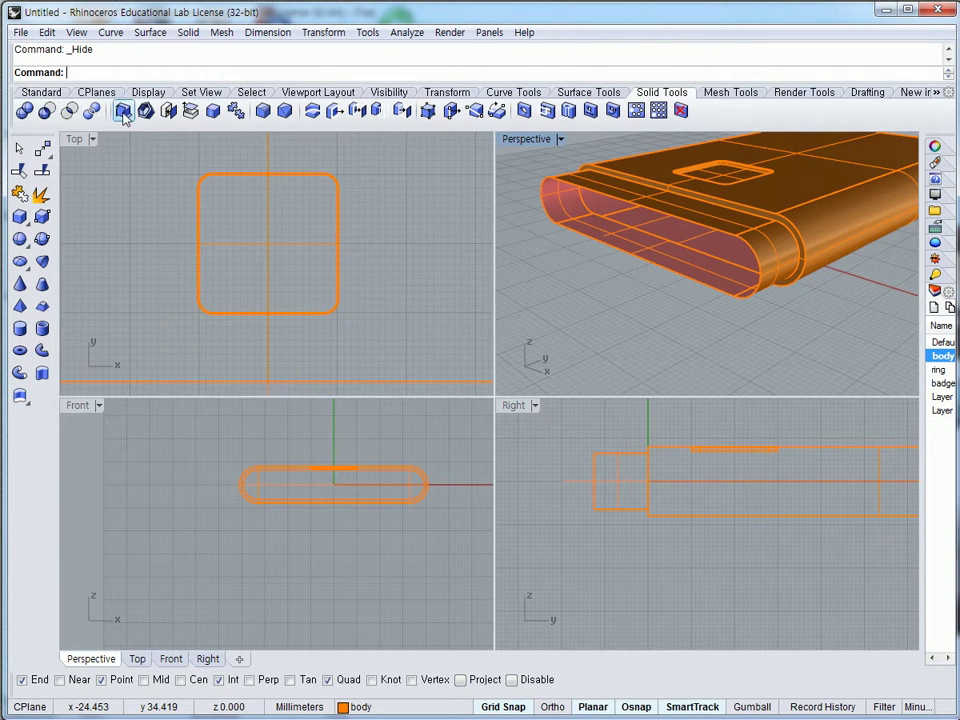
pyautogui.click(168, 109)
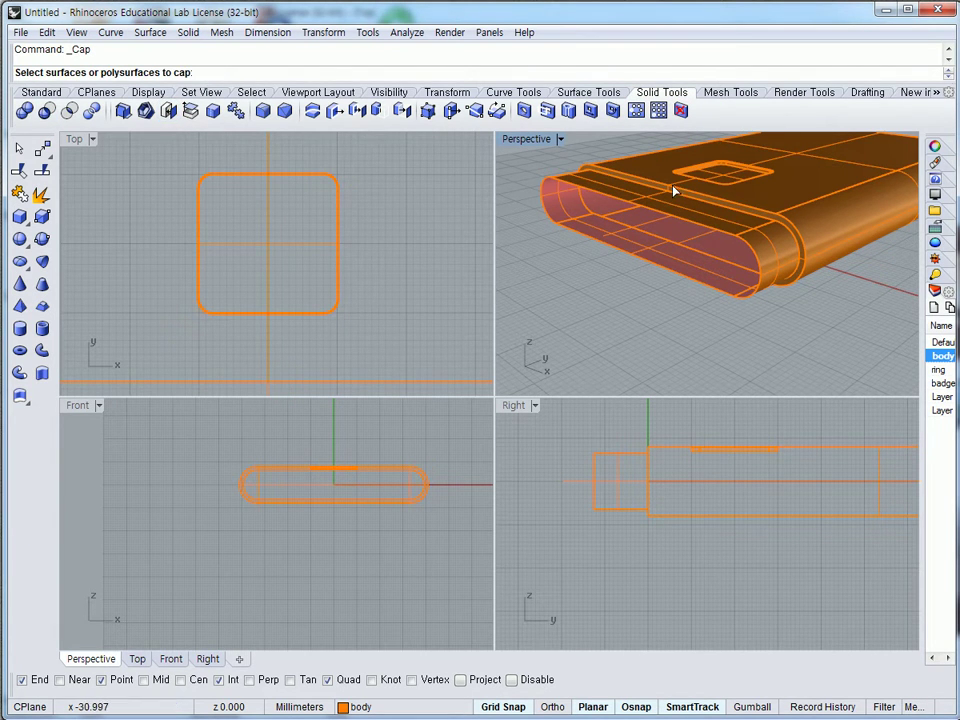
pyautogui.click(707, 191)
pyautogui.press('Return')
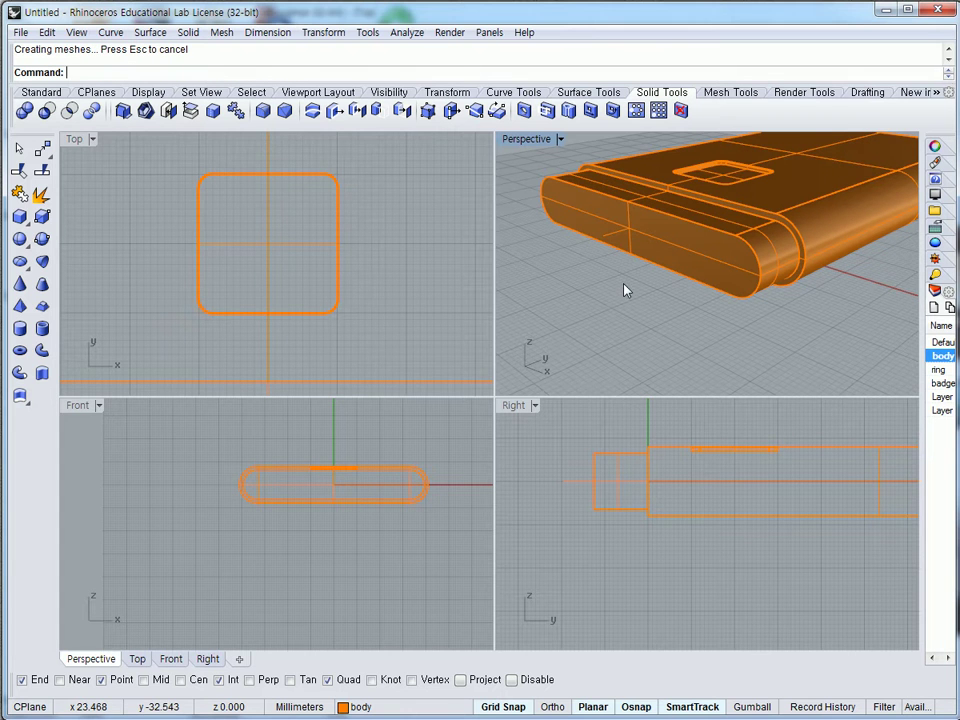
# - Split the main body into upper and lower halves with the horizontal mid-height line
pyautogui.click(619, 465)
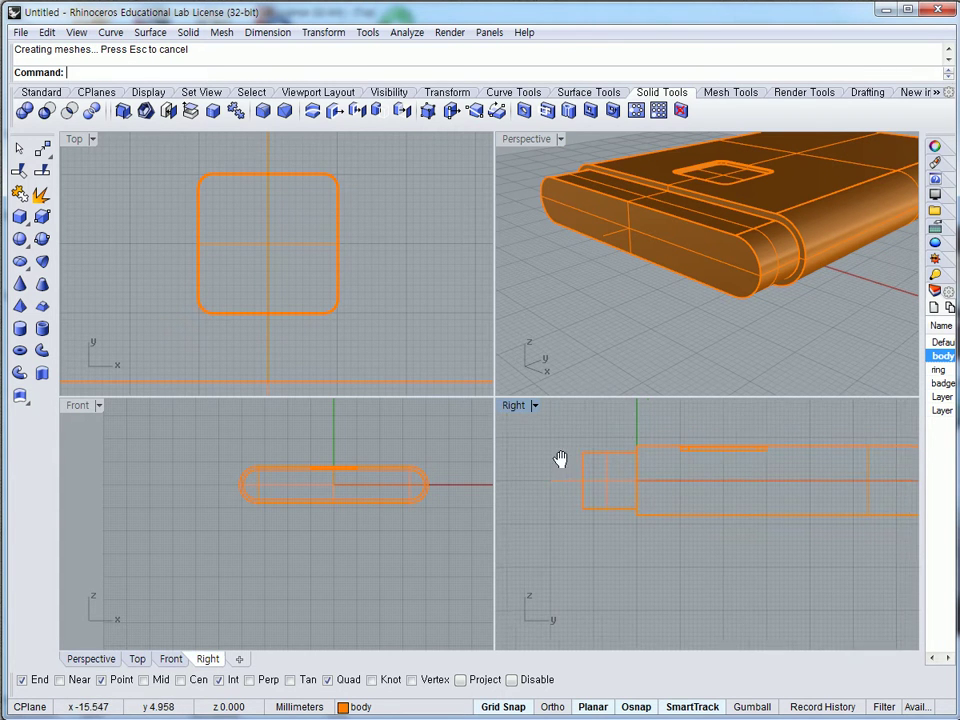
pyautogui.click(621, 456)
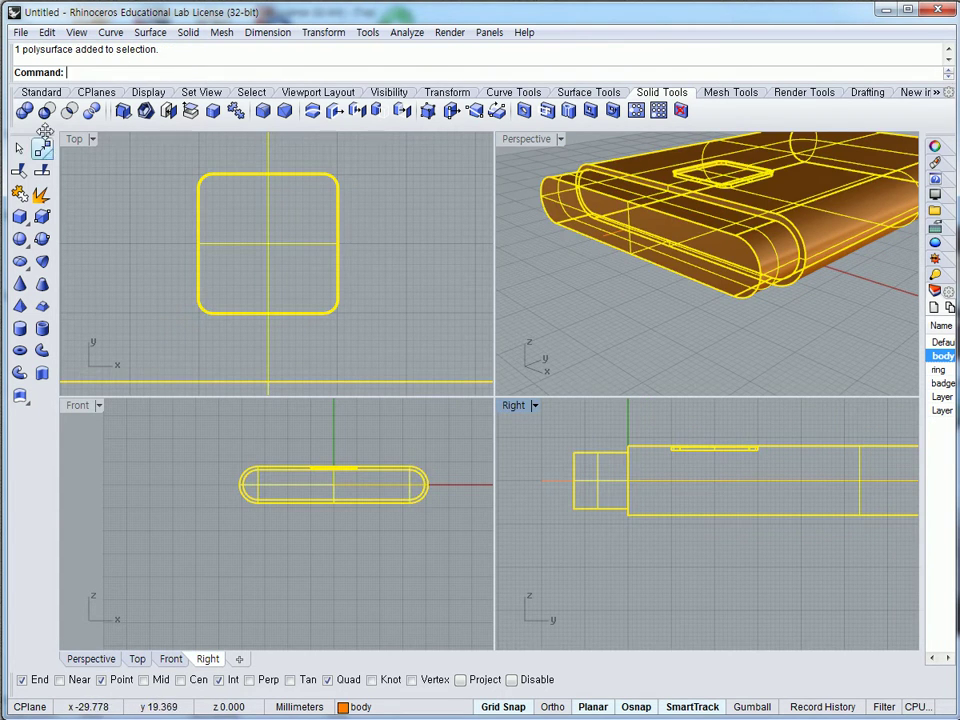
pyautogui.click(41, 92)
pyautogui.click(42, 350)
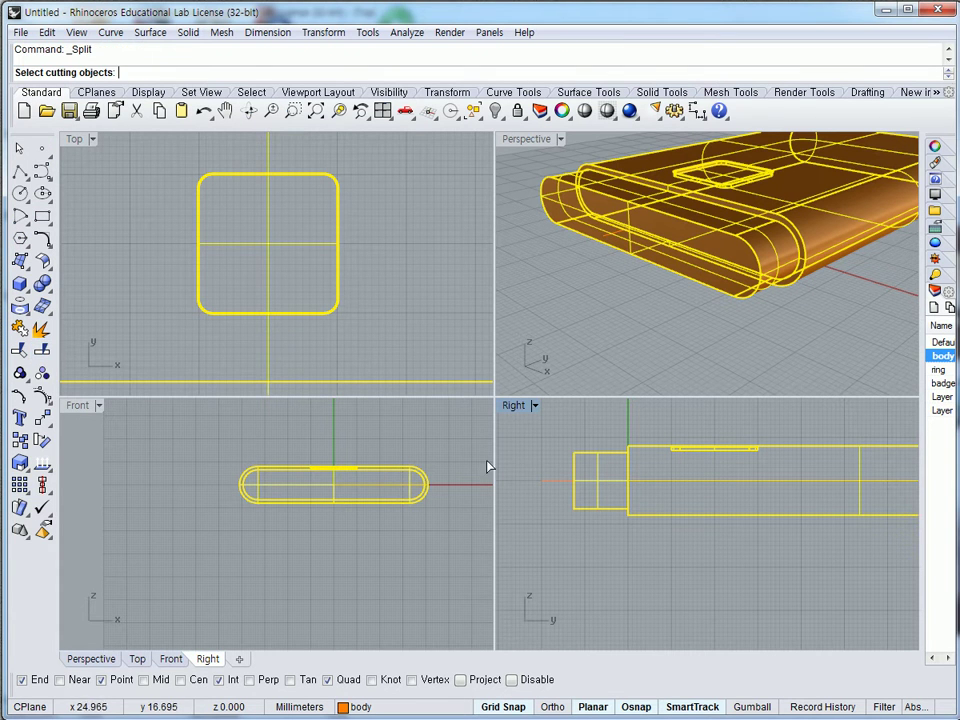
pyautogui.click(556, 471)
pyautogui.press('Return')
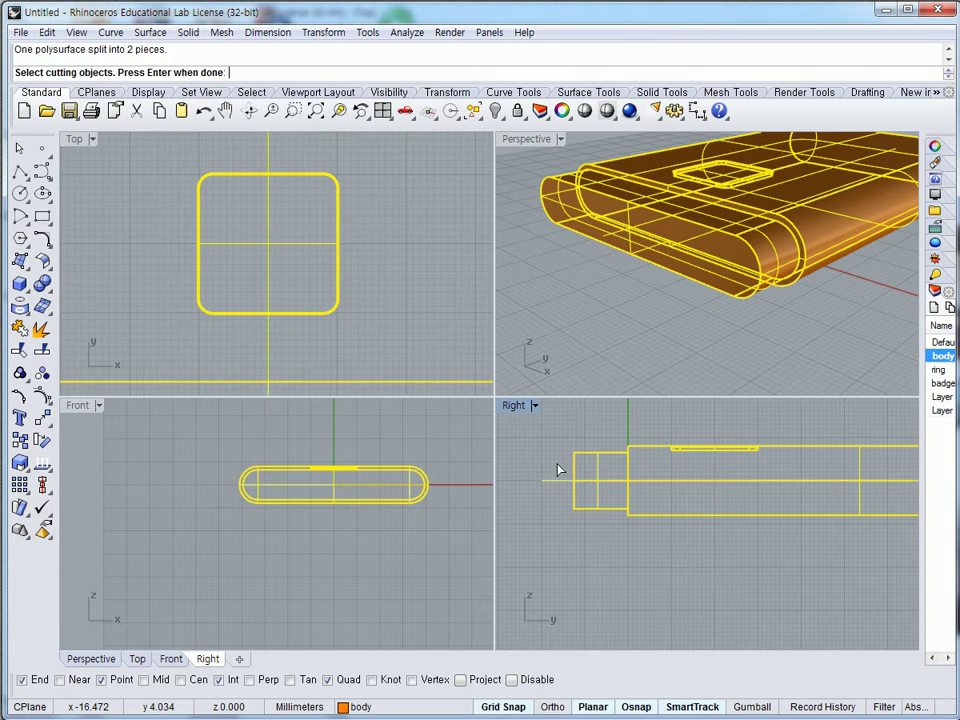
pyautogui.click(589, 332)
pyautogui.hotkey('ctrl', 'a')
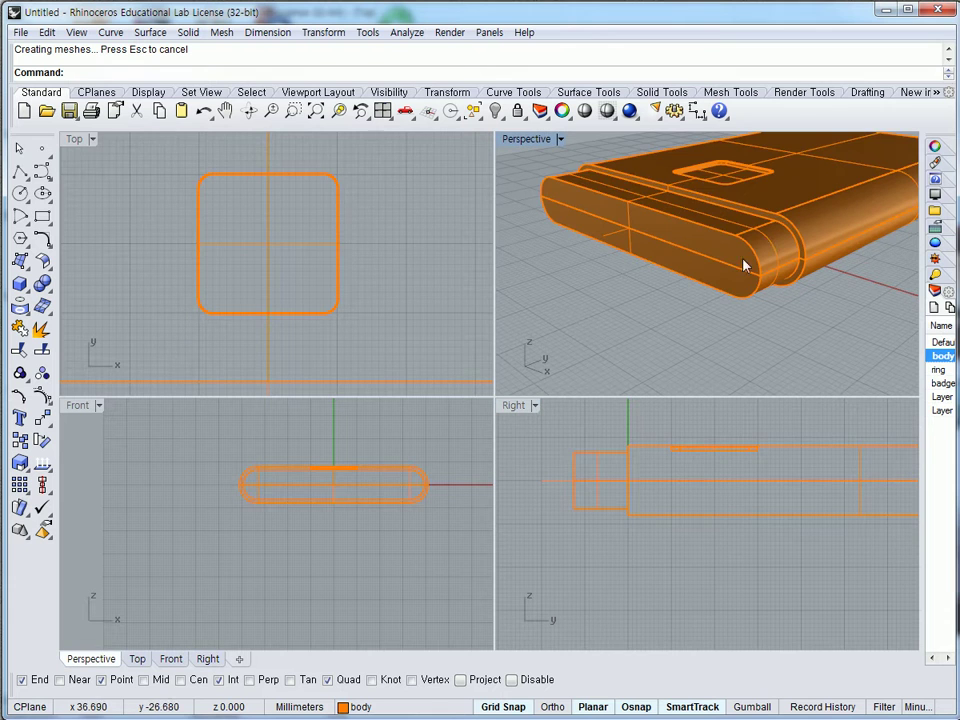
# - Hide the upper body half, examine the open interior of the lower half, and show all hidden objects again
pyautogui.click(768, 243)
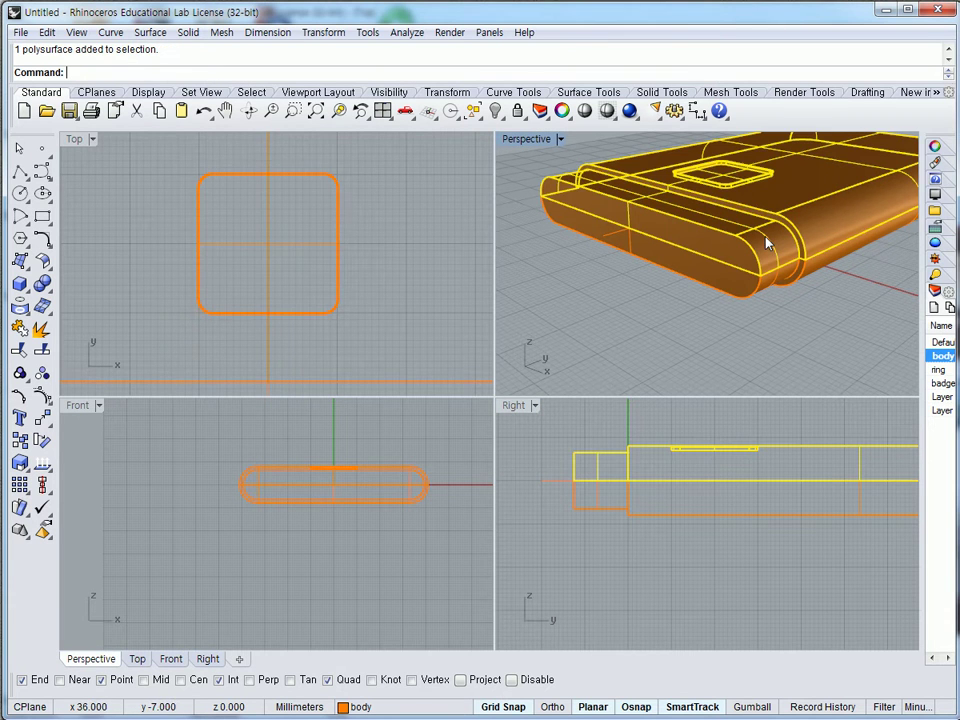
pyautogui.click(494, 115)
pyautogui.moveTo(540, 200); pyautogui.dragTo(625, 290, button='right')
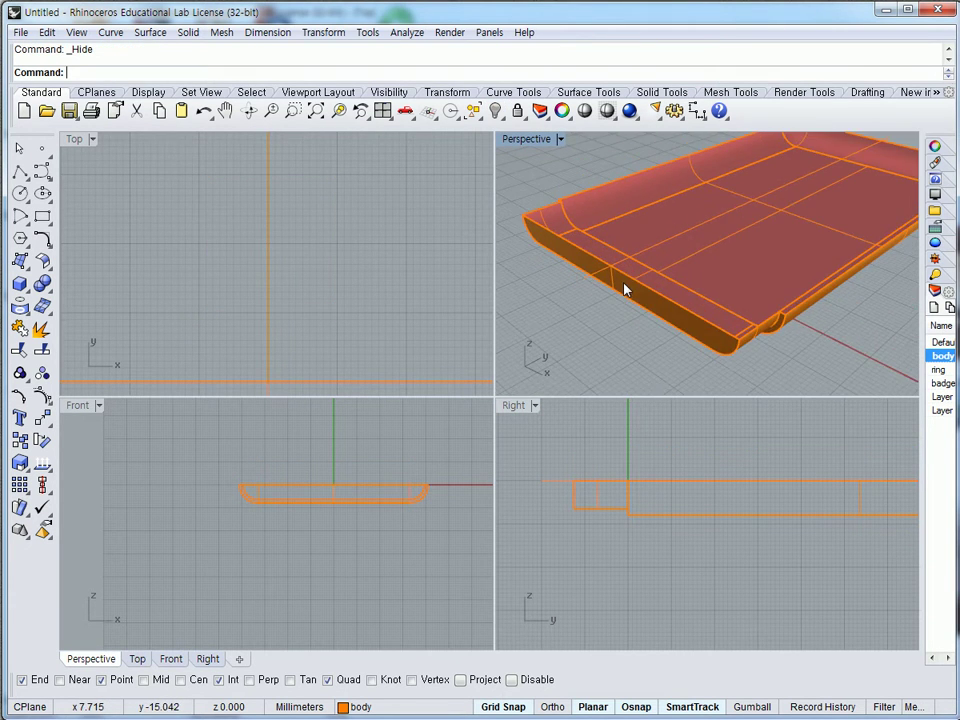
pyautogui.rightClick(494, 111)
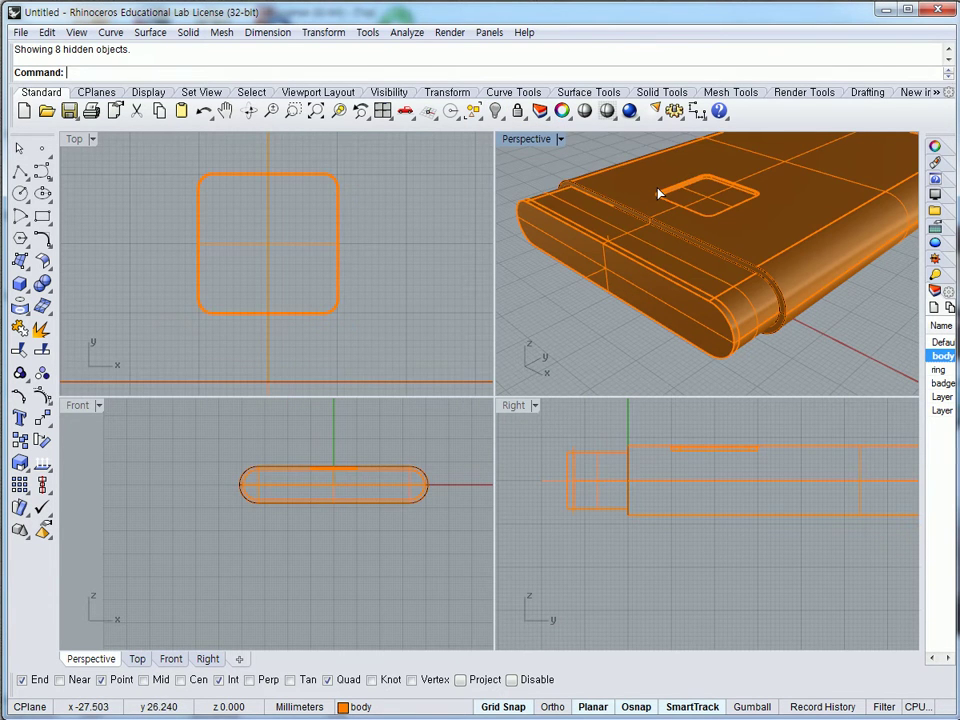
# - Isolate the upper and lower body halves by hiding all other objects
pyautogui.click(724, 343)
pyautogui.keyDown('shift'); pyautogui.click(733, 517); pyautogui.keyUp('shift')
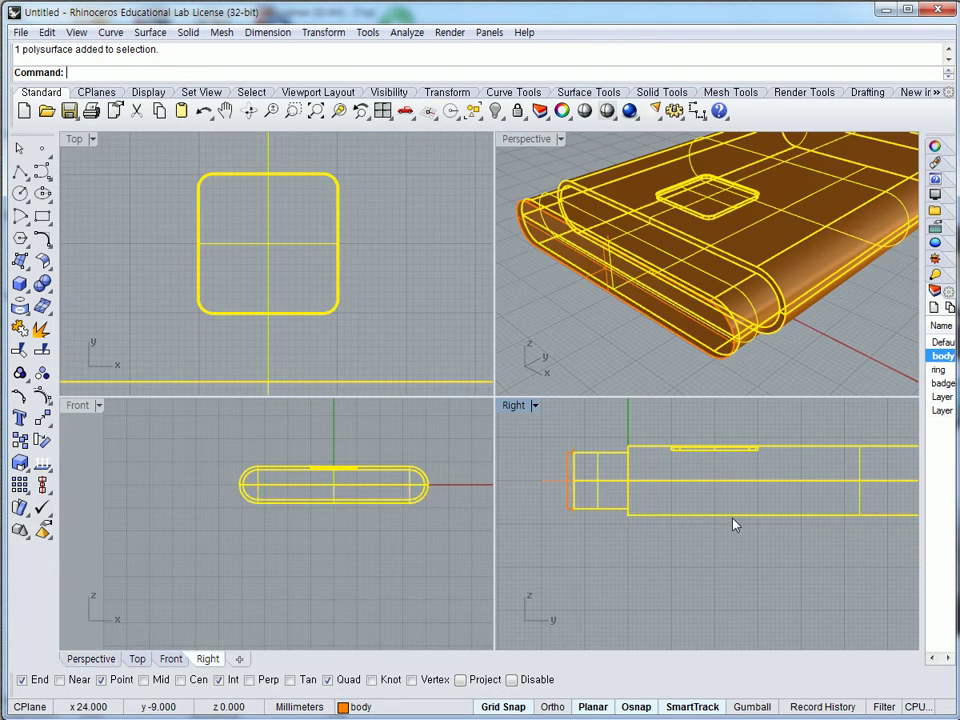
pyautogui.click(494, 111)
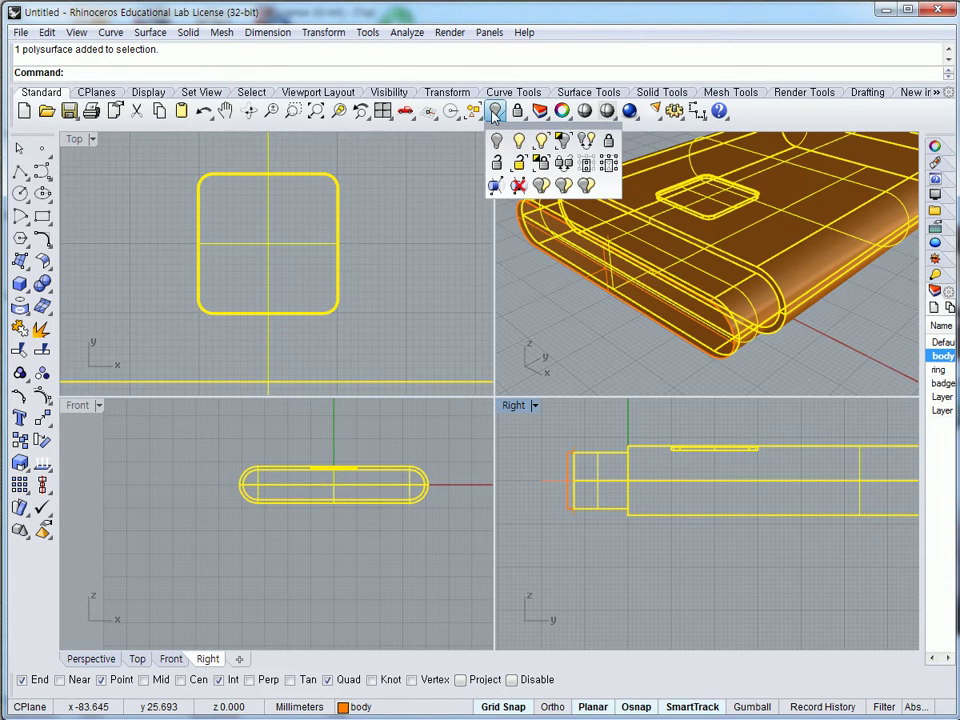
pyautogui.click(561, 142)
# - Cap the open mid-height faces of both the lower and upper body halves
pyautogui.click(724, 349)
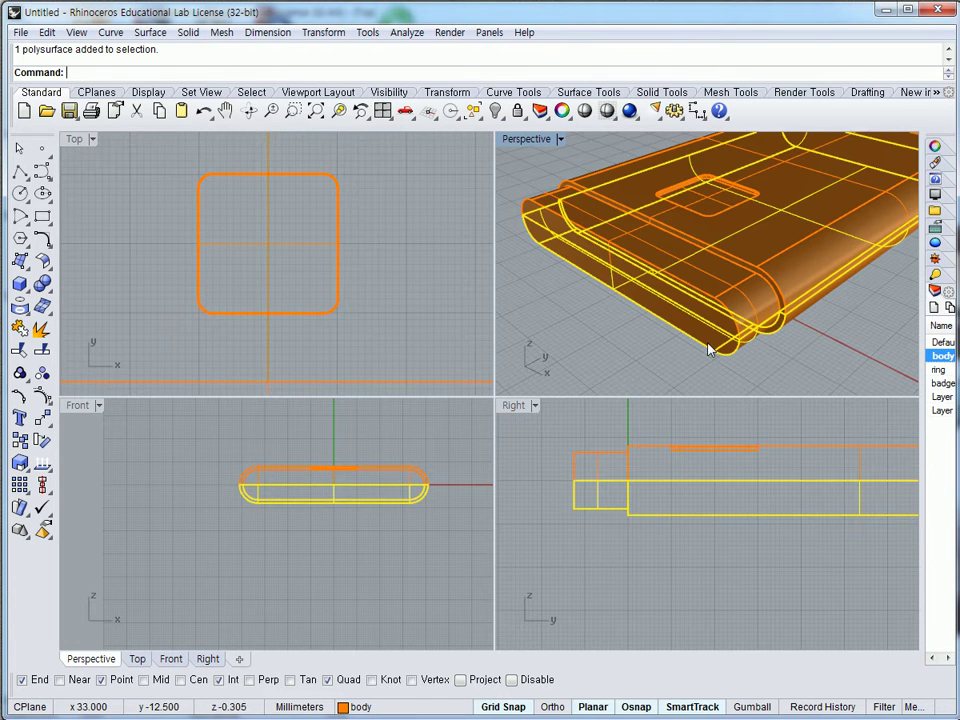
pyautogui.click(662, 92)
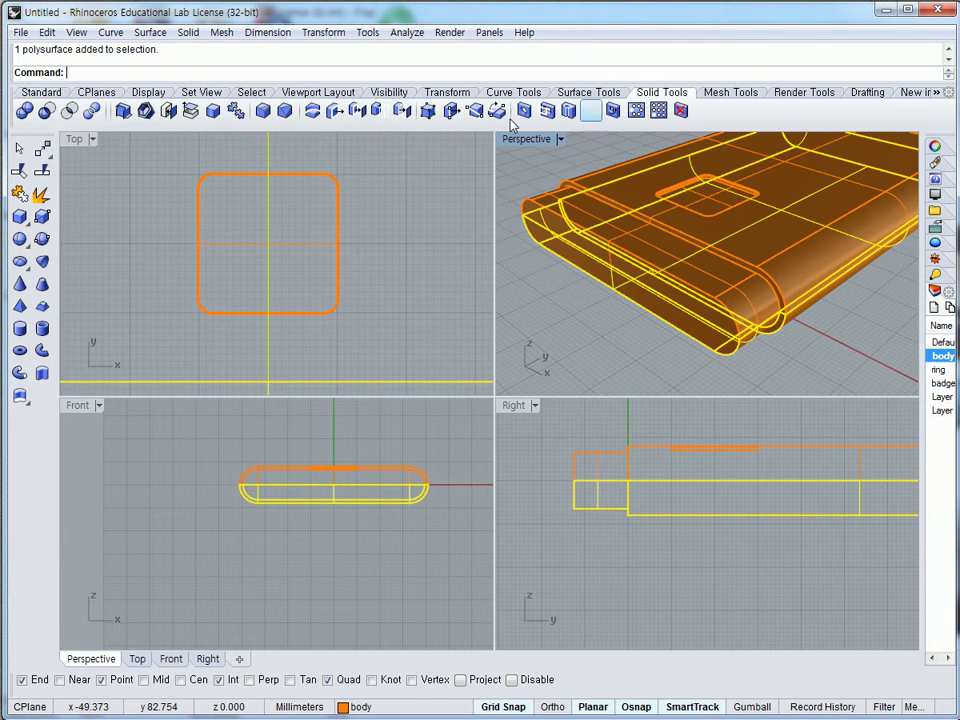
pyautogui.click(190, 110)
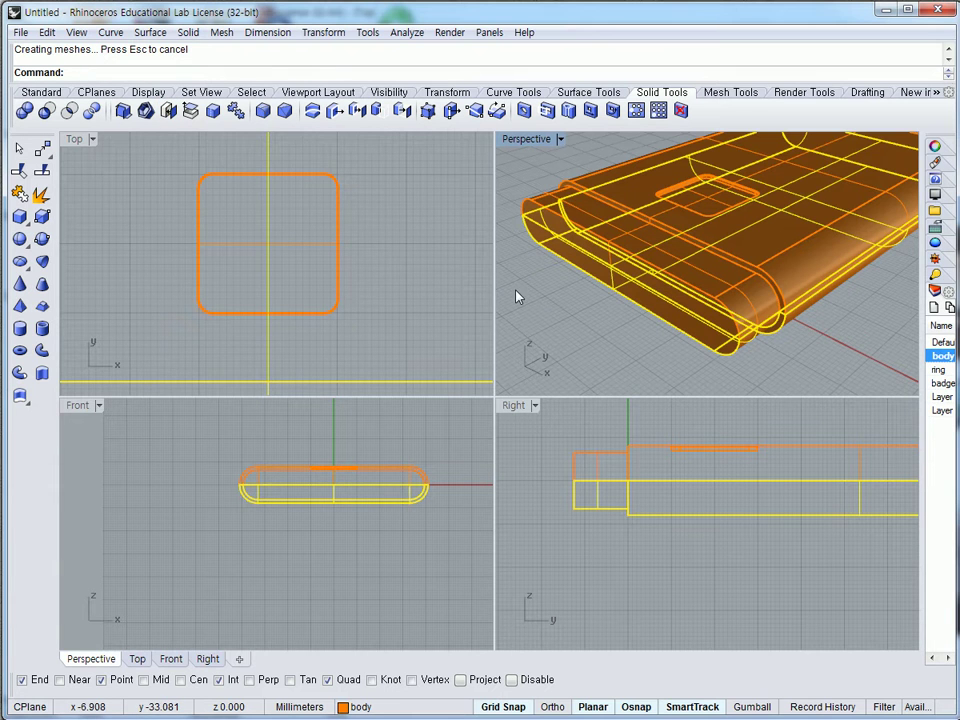
pyautogui.click(729, 240)
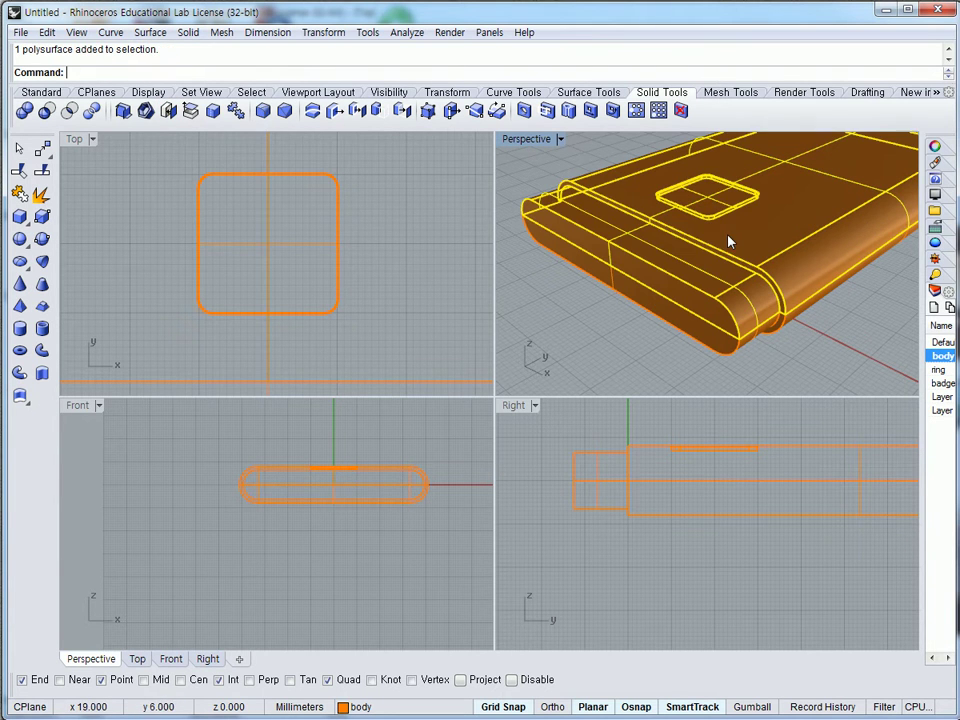
pyautogui.click(254, 115)
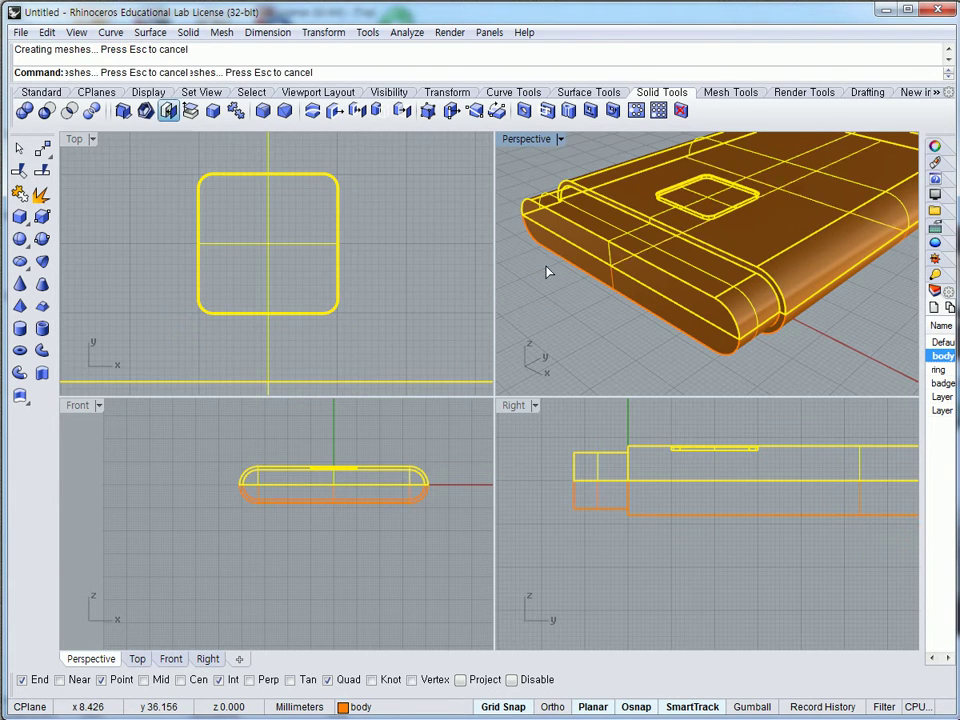
pyautogui.click(630, 300)
pyautogui.moveTo(680, 298); pyautogui.dragTo(701, 268, button='right')
pyautogui.press('Escape')
# - Hide the upper body half and maximize the Perspective viewport on the capped lower half
pyautogui.click(701, 317)
pyautogui.moveTo(701, 317); pyautogui.dragTo(681, 204, button='right')
pyautogui.click(681, 204)
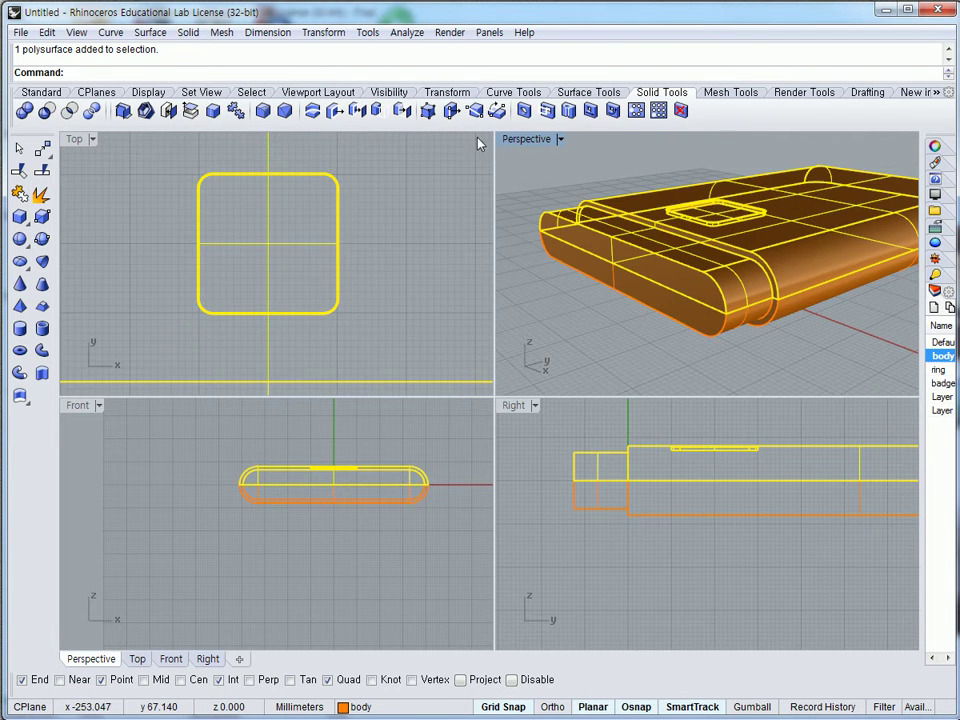
pyautogui.click(41, 92)
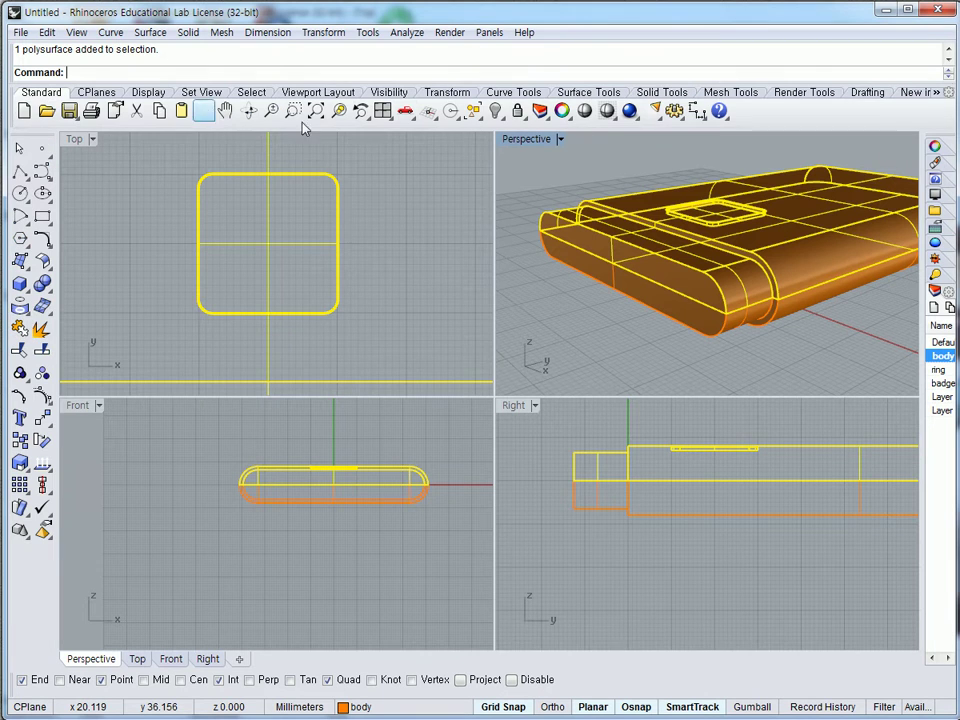
pyautogui.click(501, 115)
pyautogui.moveTo(624, 197); pyautogui.dragTo(524, 171, button='right')
pyautogui.doubleClick(533, 147)
pyautogui.moveTo(495, 249); pyautogui.dragTo(469, 196, button='right')
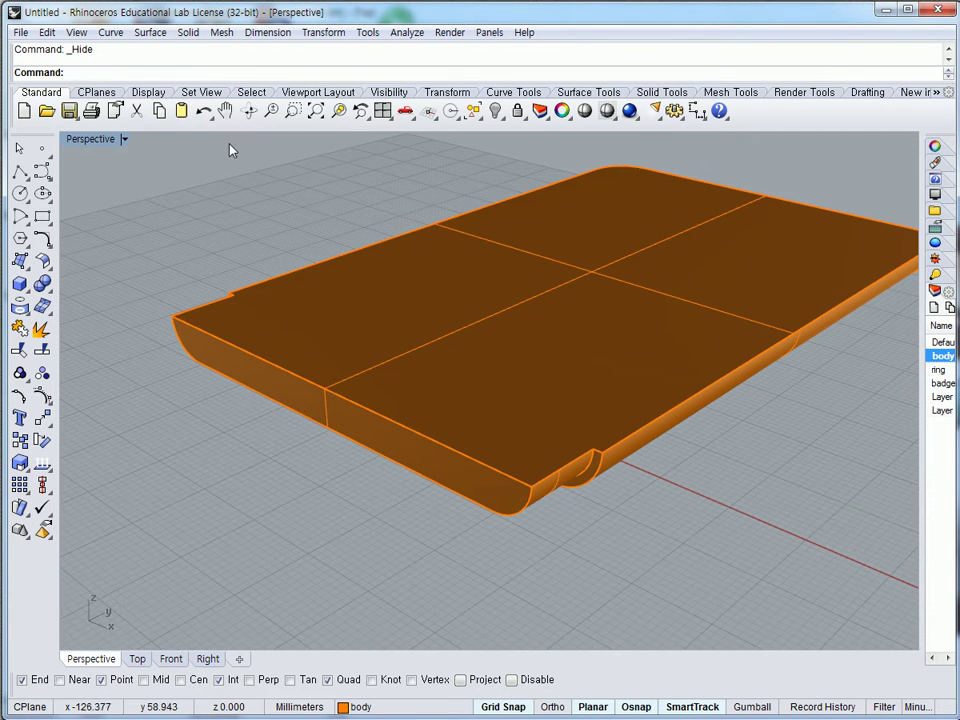
# - Shell the lower body half to a 1.5 mm thickness, removing its mid-height face and the flat end face beside the slice
pyautogui.click(662, 92)
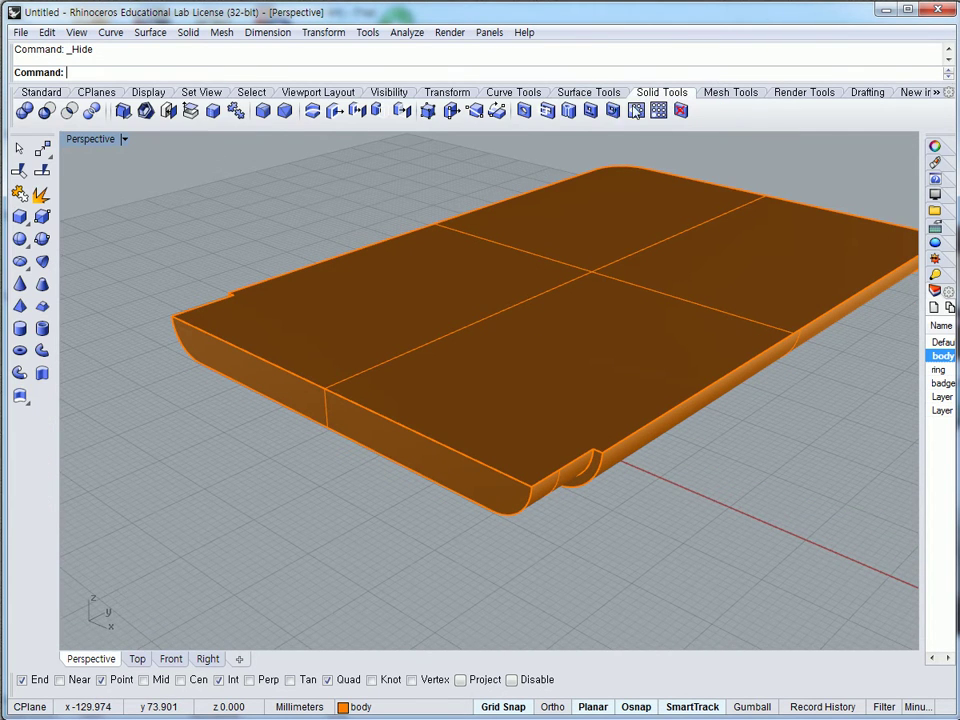
pyautogui.click(146, 112)
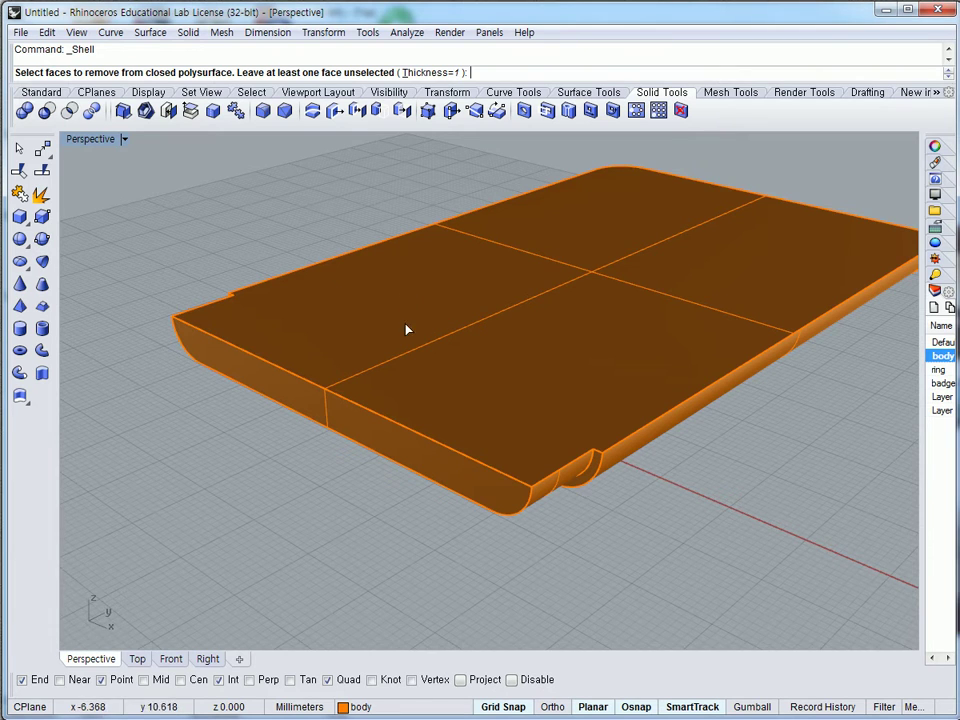
pyautogui.write('1.5')
pyautogui.press('Return')
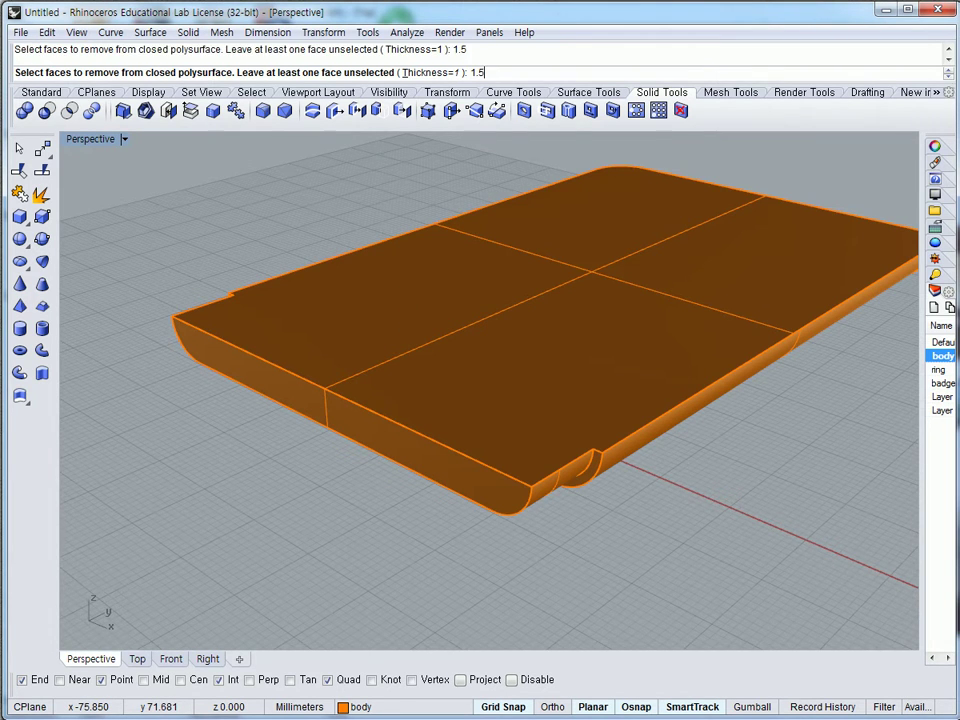
pyautogui.click(436, 343)
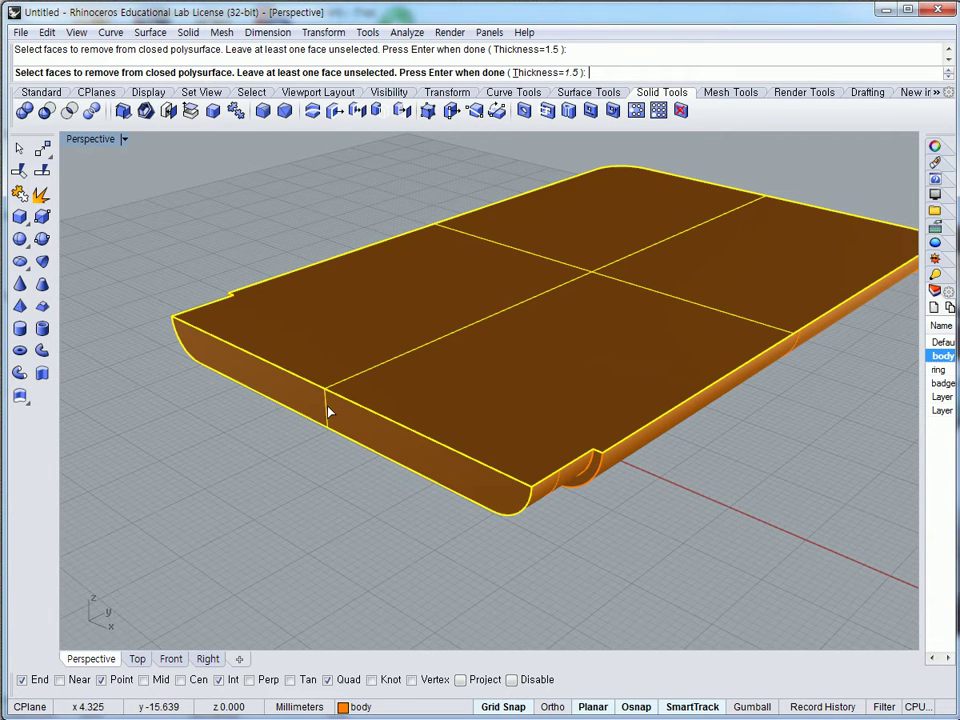
pyautogui.press('Return')
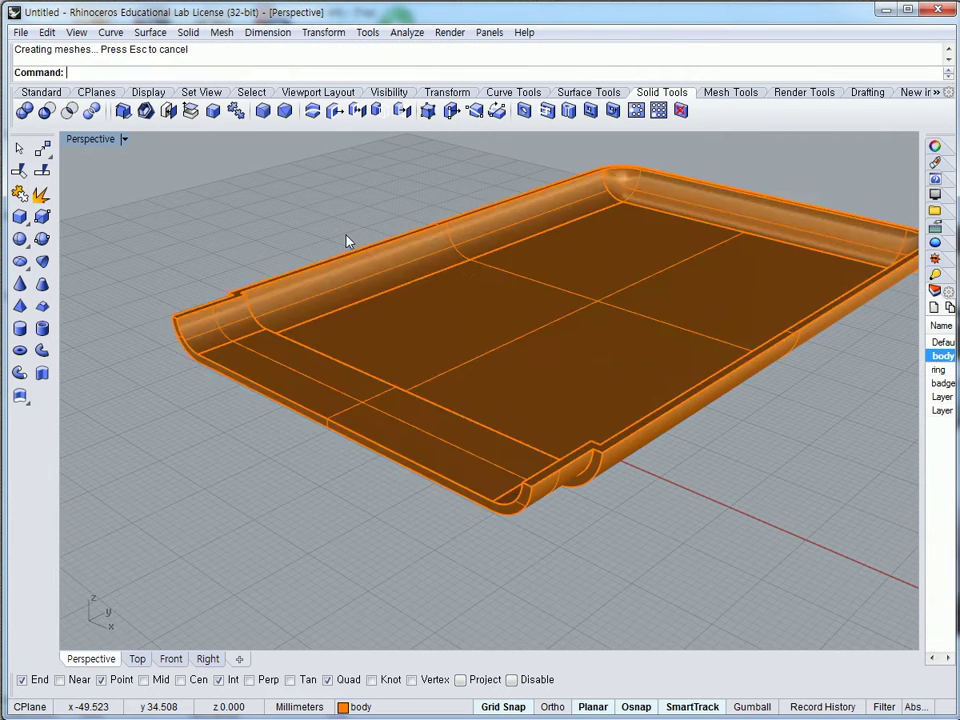
pyautogui.moveTo(436, 268); pyautogui.dragTo(600, 320, button='right')
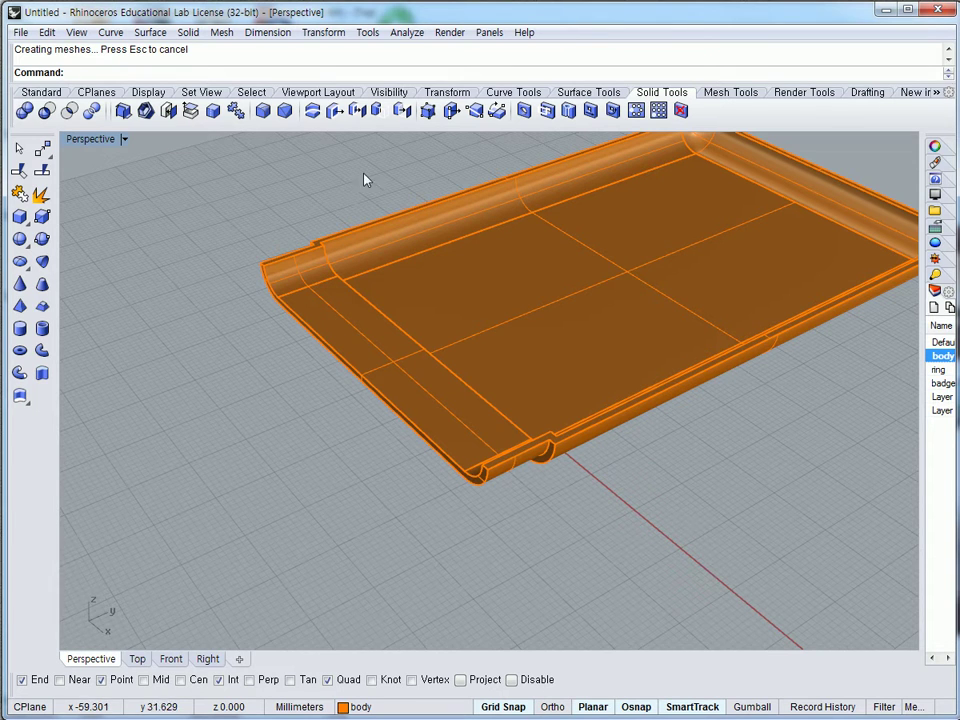
# - Swap visibility so only the solid upper body half shows, viewed from its underside
pyautogui.click(43, 95)
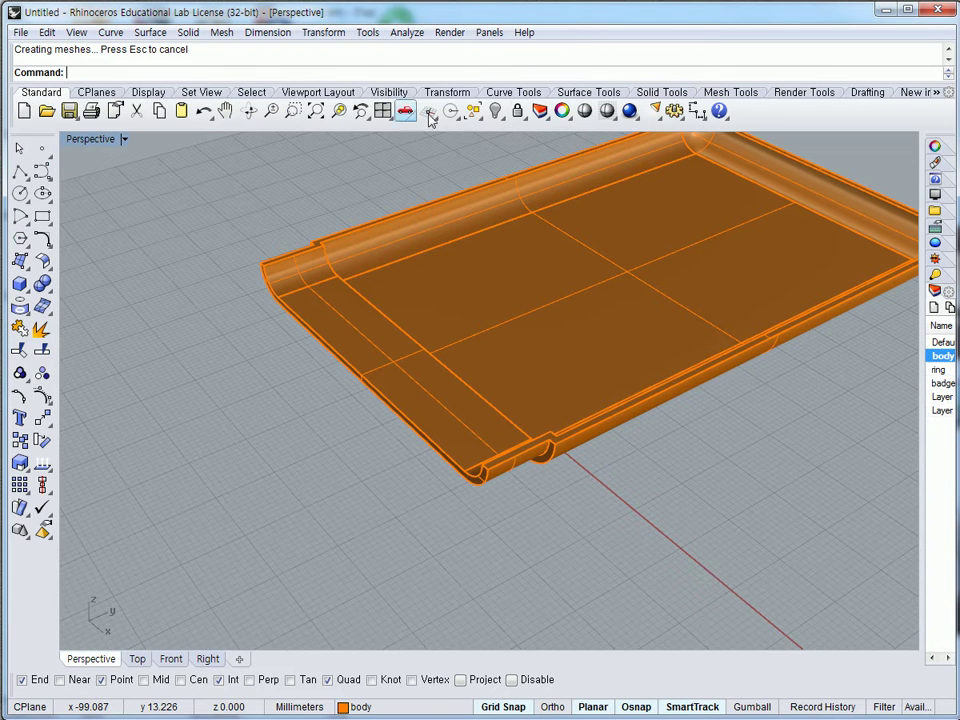
pyautogui.click(496, 111)
pyautogui.click(430, 218)
pyautogui.click(496, 111)
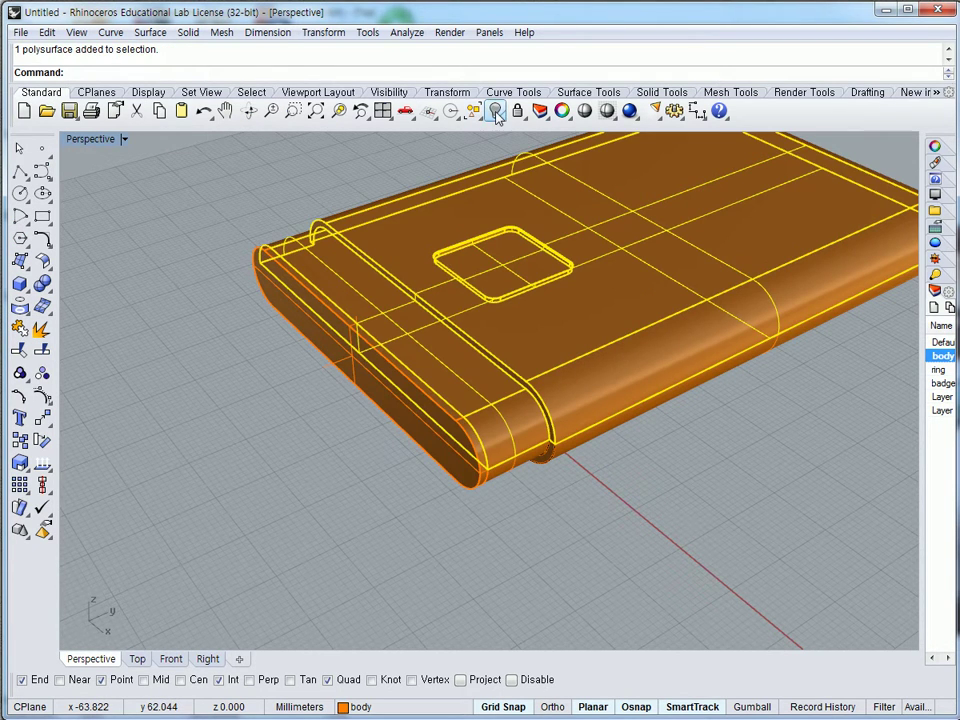
pyautogui.click(497, 140)
pyautogui.moveTo(583, 332); pyautogui.dragTo(555, 326, button='right')
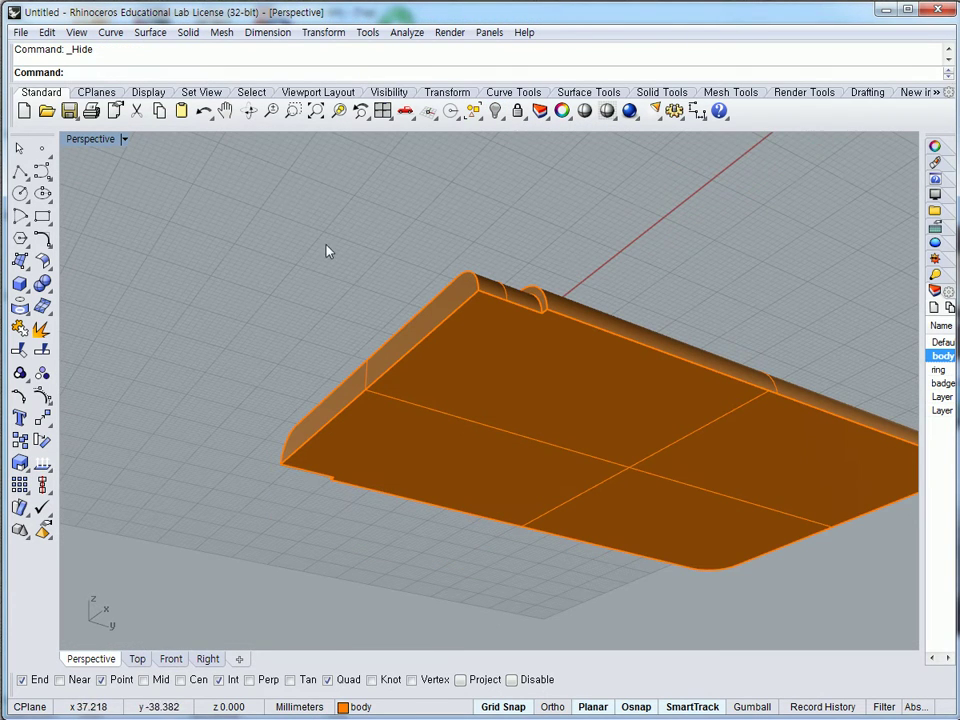
# - Shell the upper body half at 1.5 mm thickness, removing its mid-height face and the flat end face
pyautogui.click(660, 92)
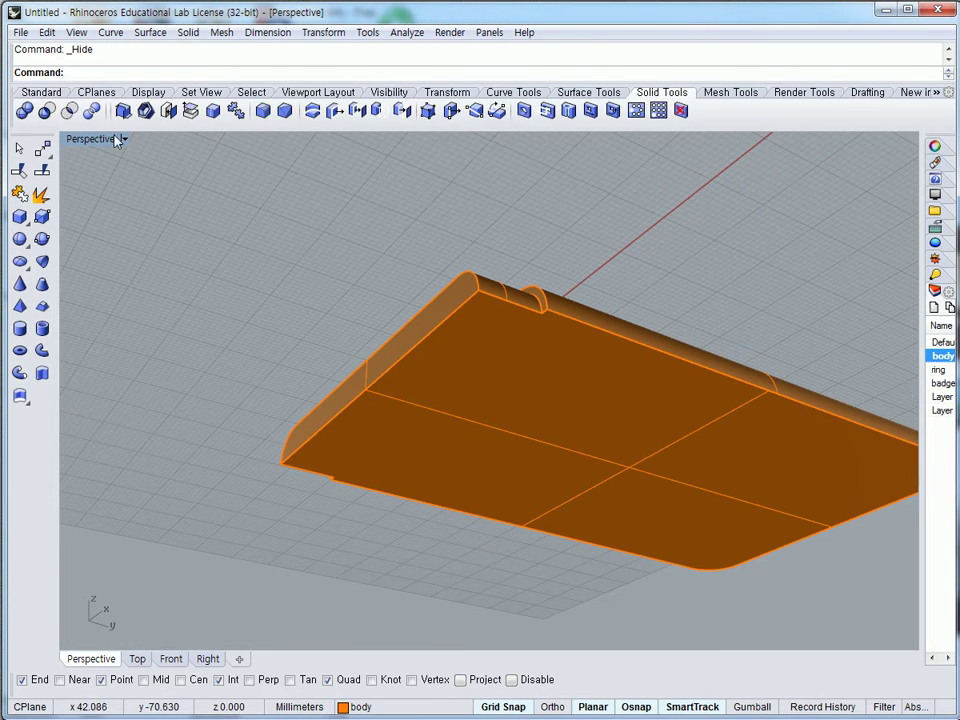
pyautogui.click(145, 110)
pyautogui.click(402, 387)
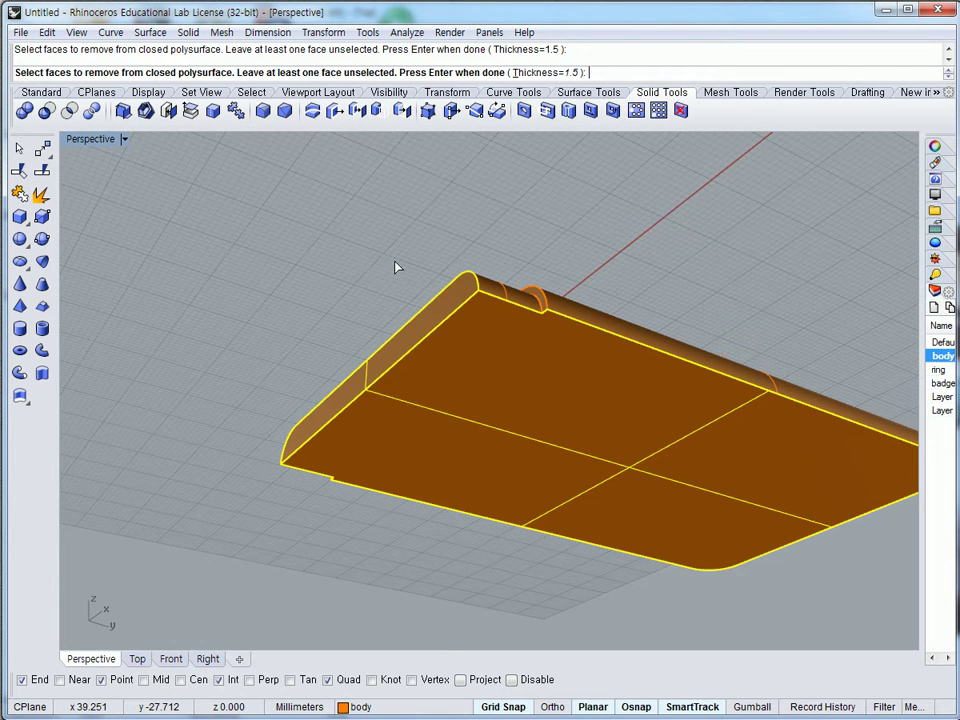
pyautogui.press('Return')
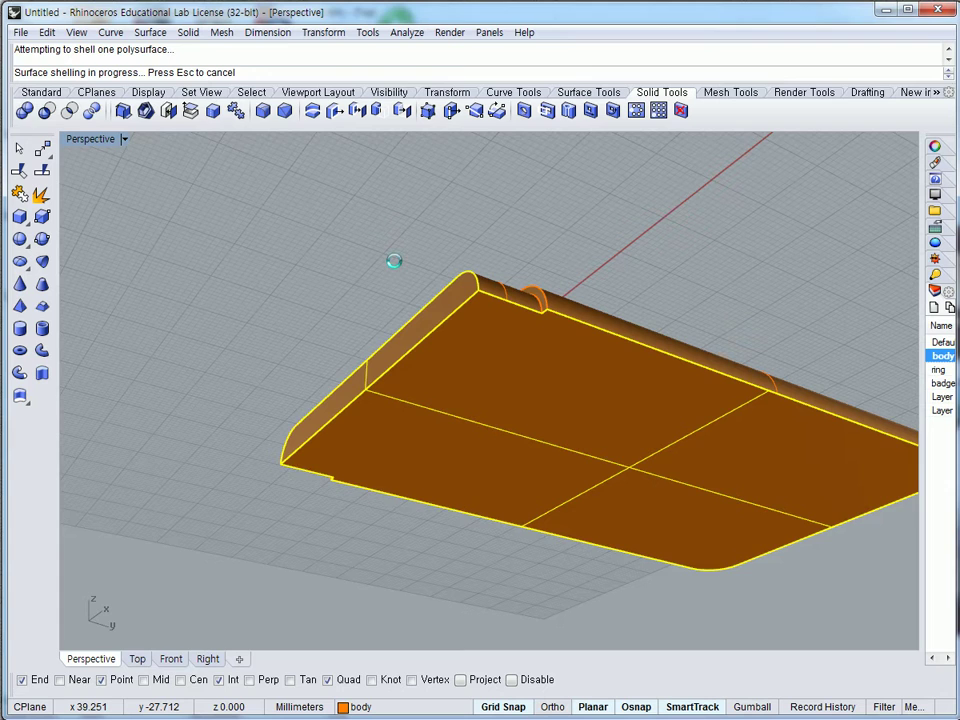
pyautogui.moveTo(396, 268); pyautogui.dragTo(513, 417, button='right')
pyautogui.moveTo(435, 358); pyautogui.dragTo(360, 334, button='right')
# - Show all hidden objects and Boolean-union the end slice with the lower body half
pyautogui.click(41, 92)
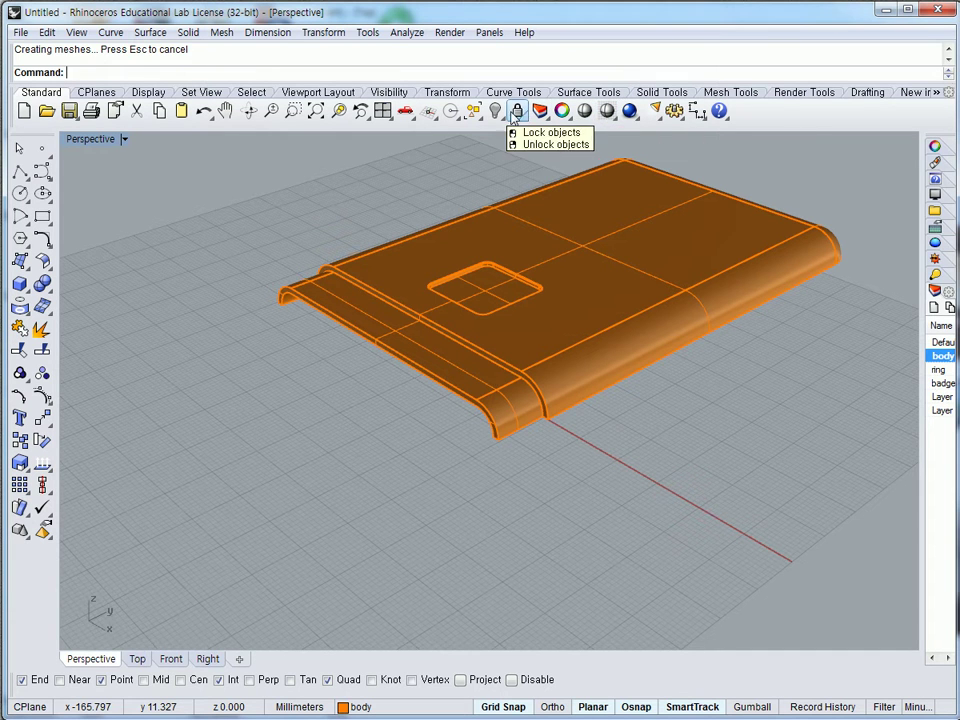
pyautogui.rightClick(496, 112)
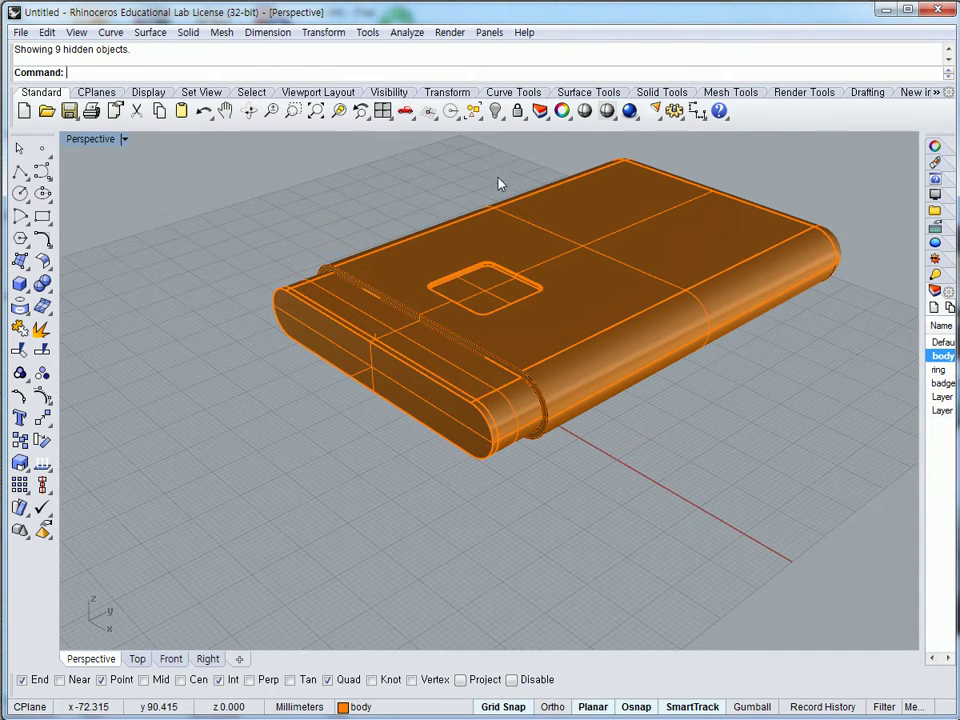
pyautogui.click(434, 403)
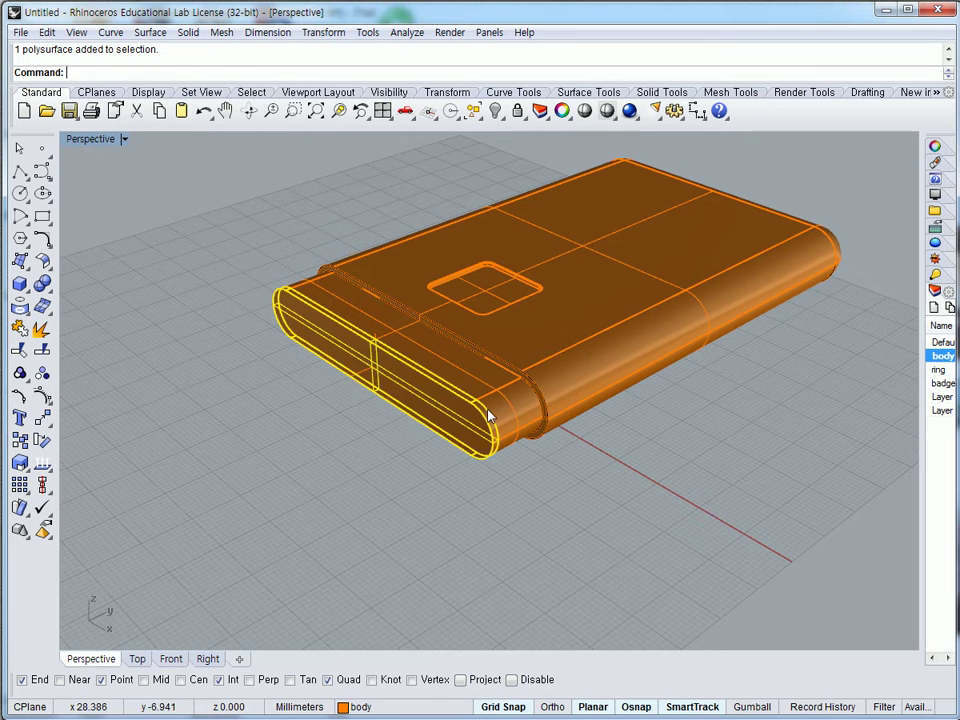
pyautogui.moveTo(531, 399); pyautogui.dragTo(518, 369, button='right')
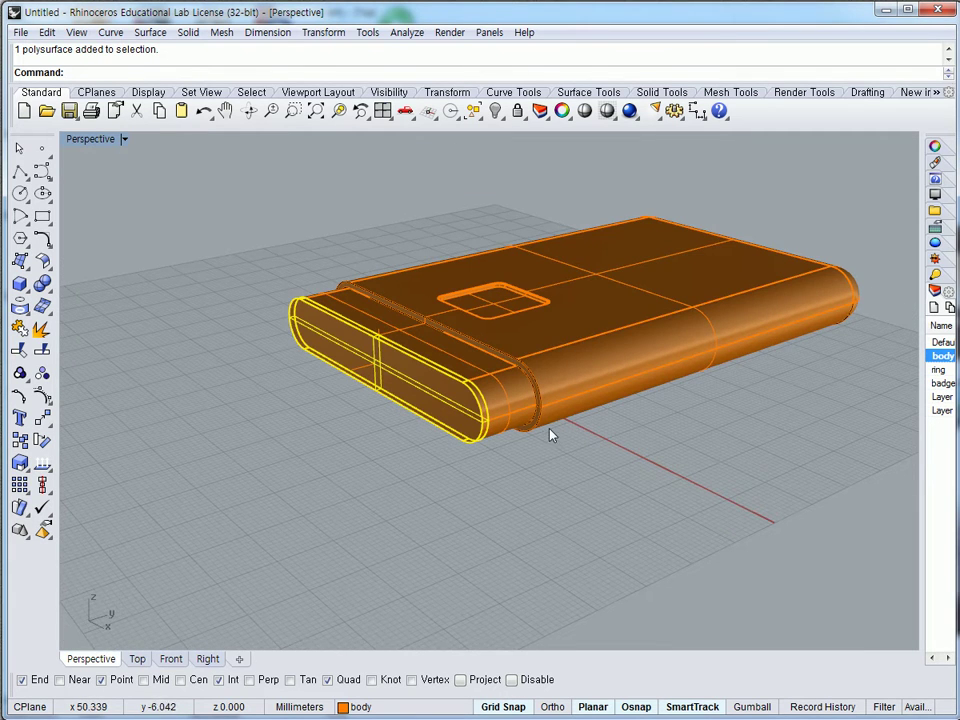
pyautogui.moveTo(549, 429); pyautogui.dragTo(500, 340, button='right')
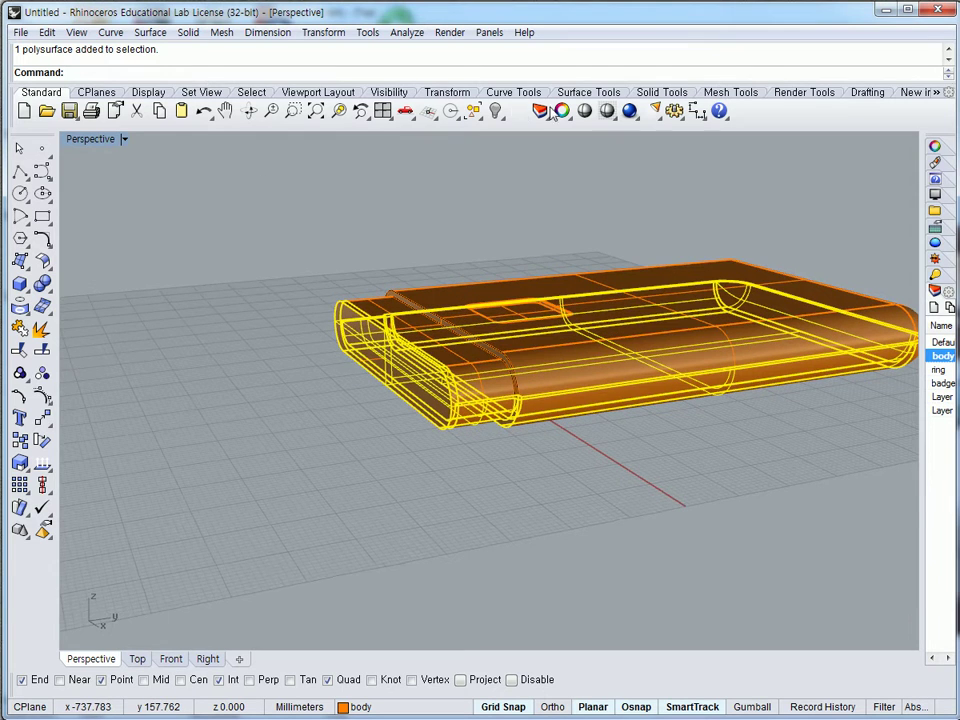
pyautogui.click(660, 92)
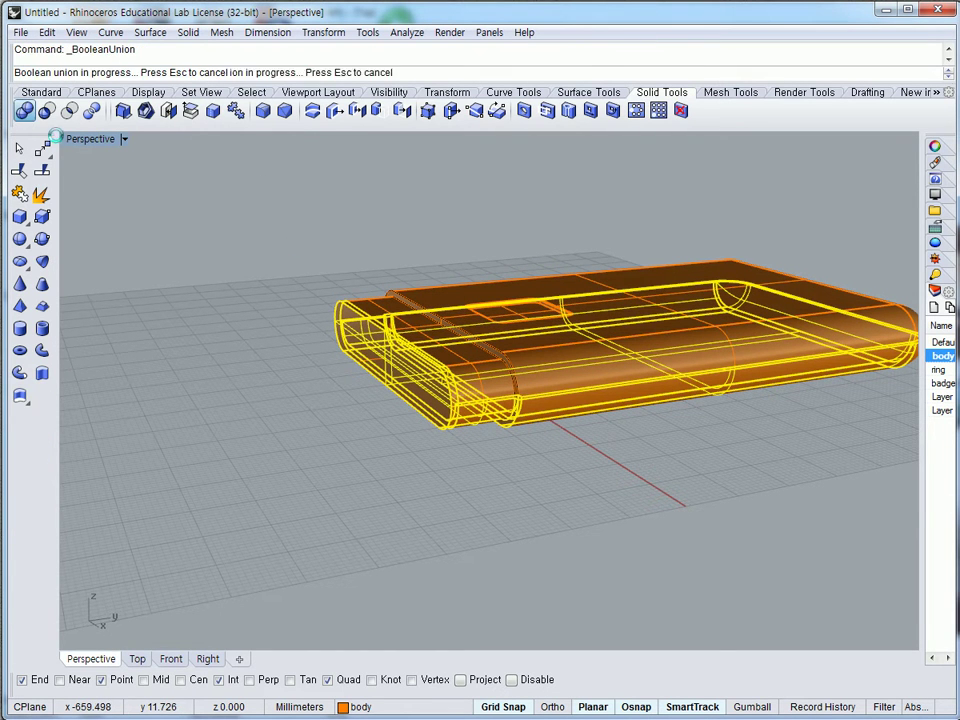
pyautogui.click(24, 110)
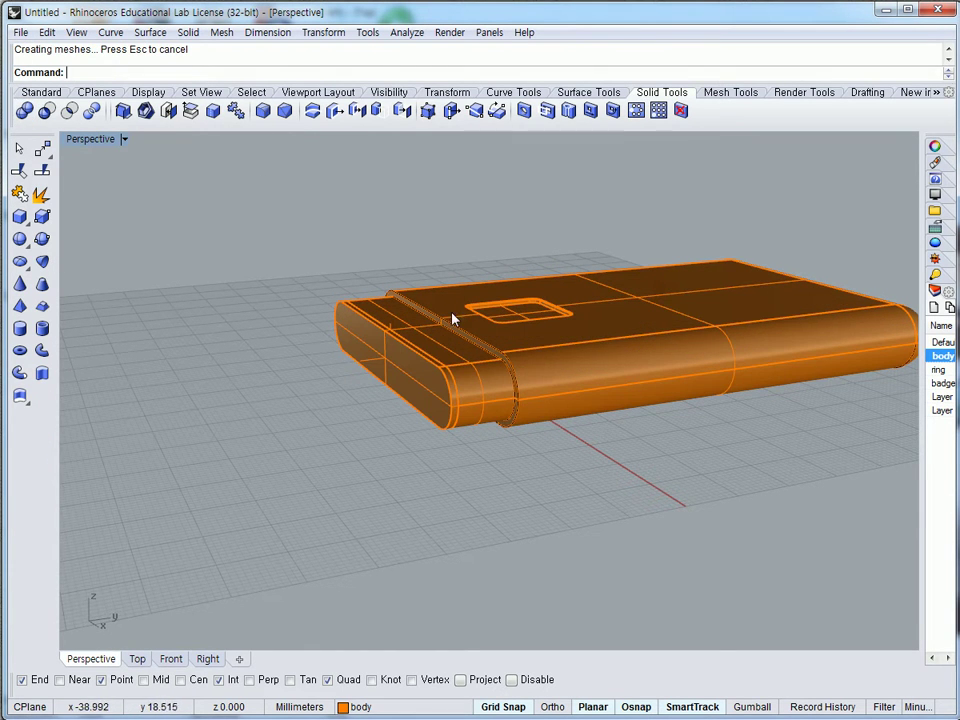
# - Hide the upper body half and turn off the layer holding the black curves around the body's step
pyautogui.click(516, 289)
pyautogui.click(55, 94)
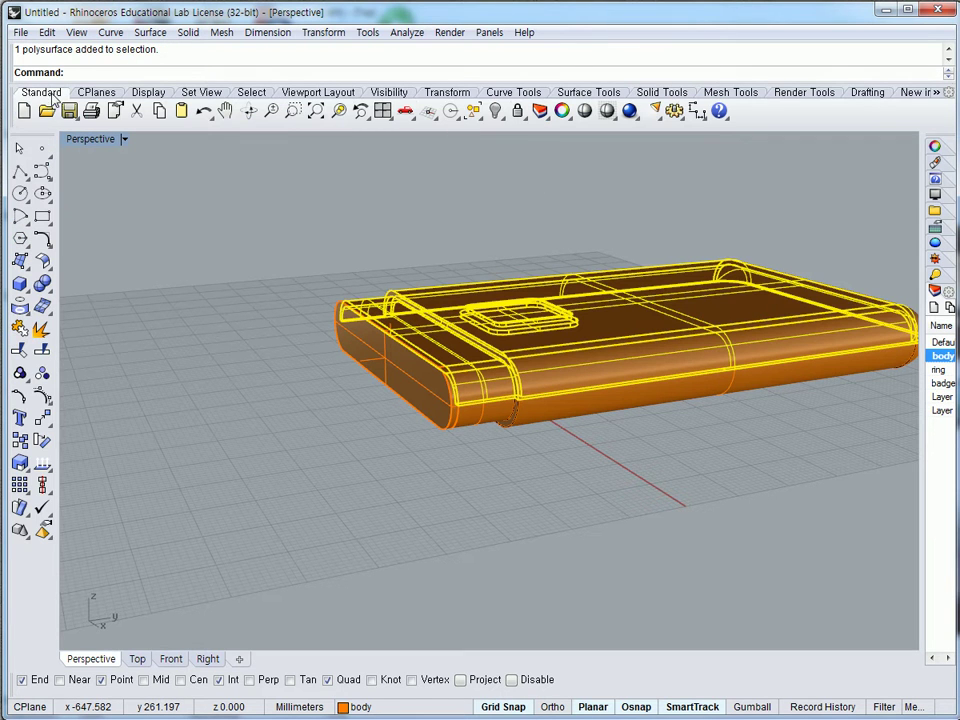
pyautogui.click(495, 110)
pyautogui.moveTo(476, 208); pyautogui.dragTo(265, 243, button='right')
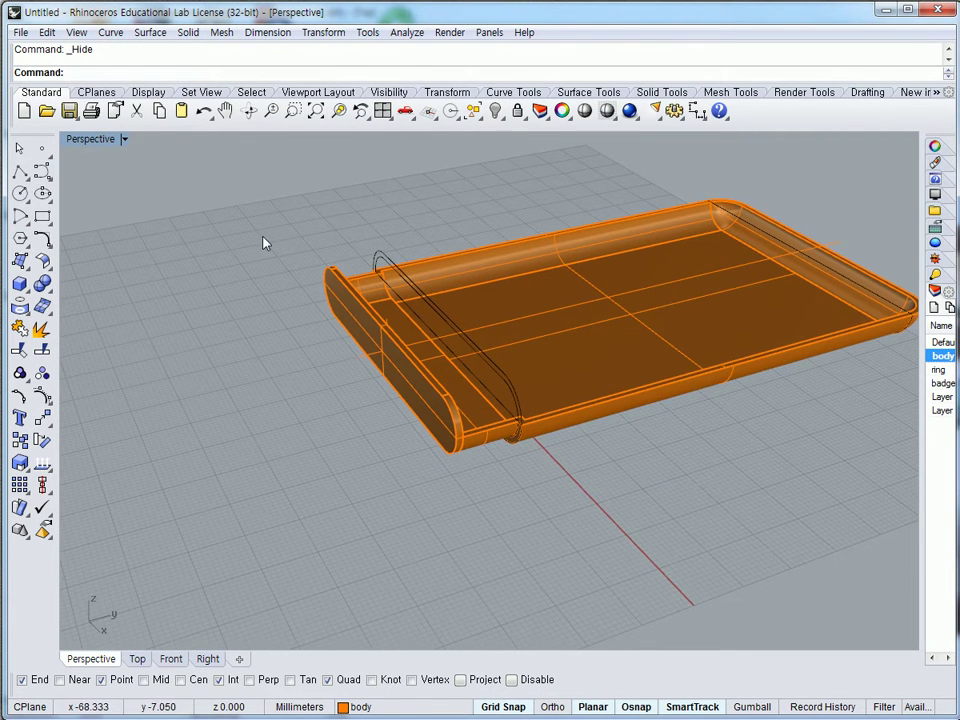
pyautogui.click(360, 707)
pyautogui.click(317, 646)
pyautogui.moveTo(362, 518); pyautogui.dragTo(256, 370, button='right')
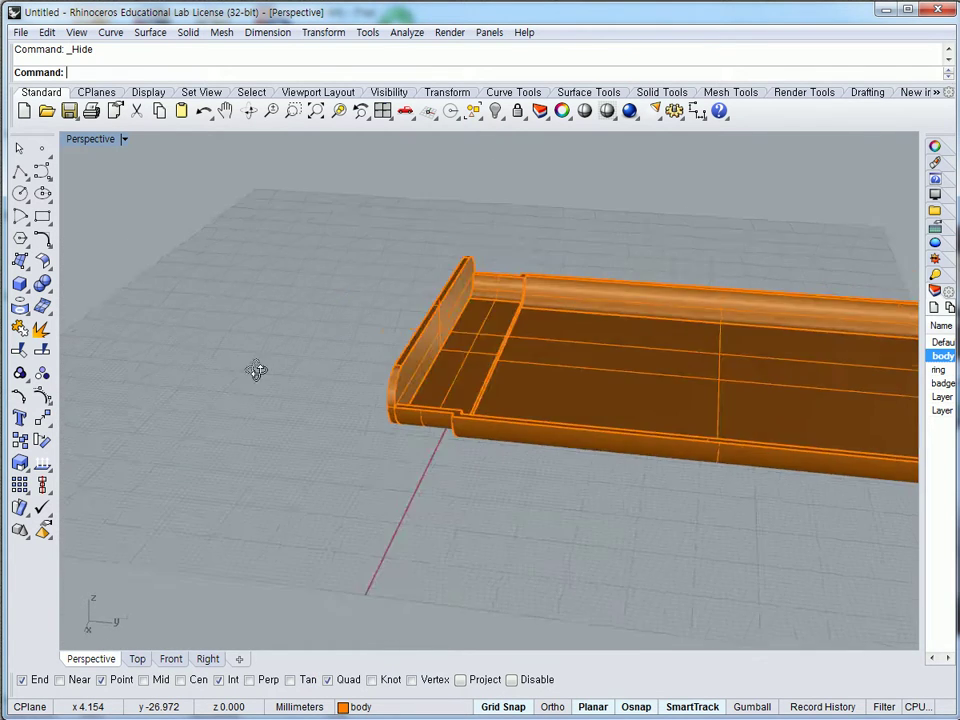
# - Delete the lengthwise centre line curve running through the lower body half and inspect the shelled interior
pyautogui.click(467, 369)
pyautogui.moveTo(347, 358); pyautogui.dragTo(595, 437, button='right')
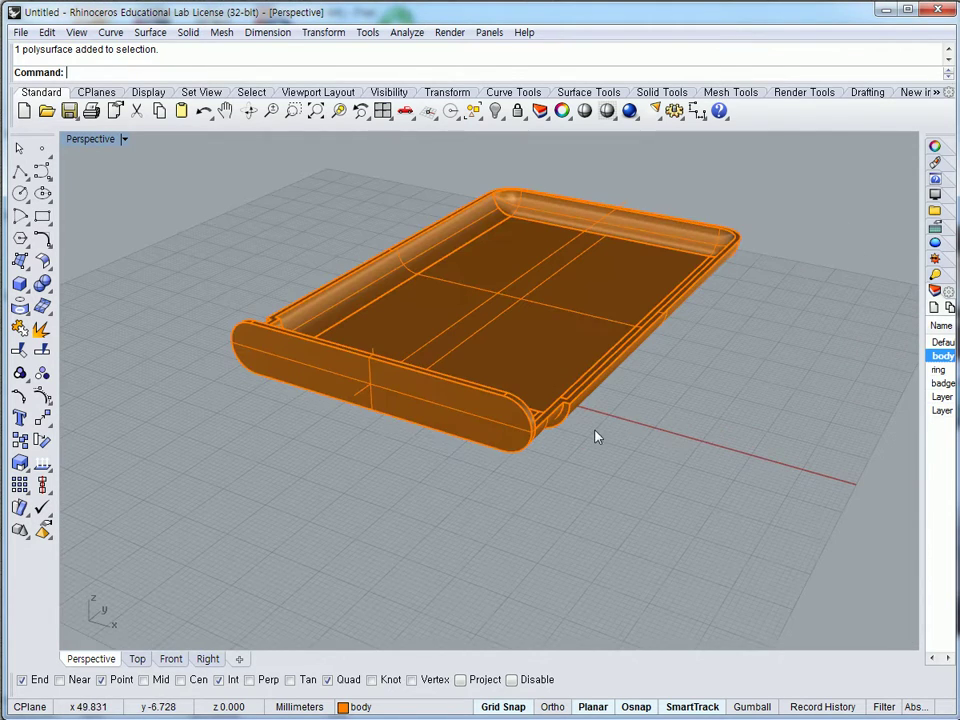
pyautogui.click(360, 394)
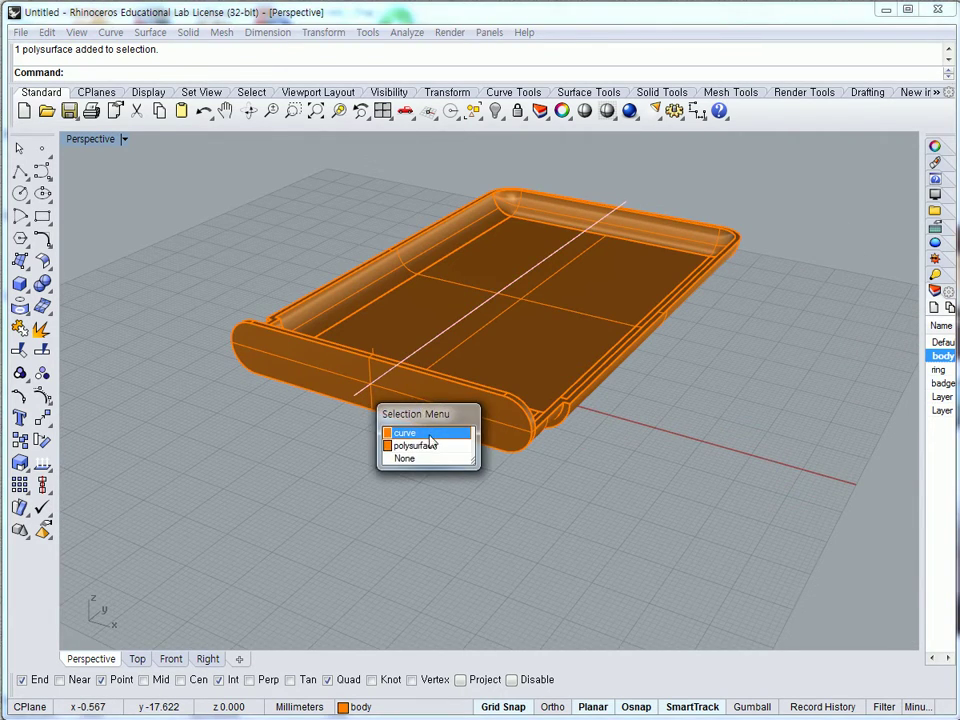
pyautogui.click(430, 436)
pyautogui.press('Delete')
pyautogui.moveTo(430, 441); pyautogui.dragTo(448, 416, button='right')
pyautogui.moveTo(506, 224); pyautogui.dragTo(444, 265, button='right')
pyautogui.scroll(3, 401, 274)
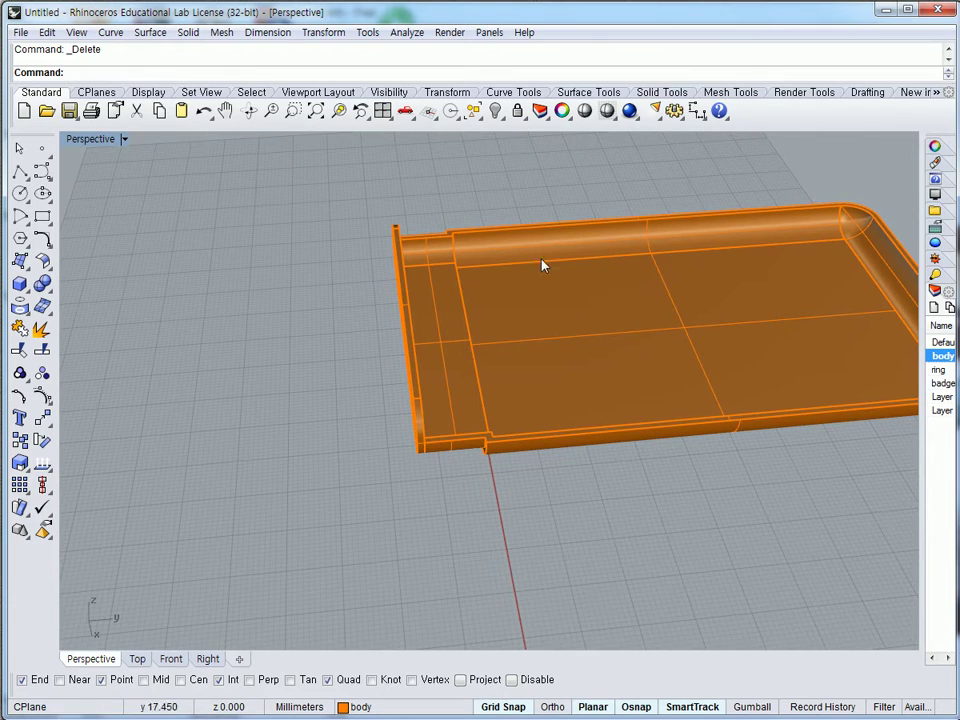
pyautogui.moveTo(651, 326); pyautogui.dragTo(672, 280, button='right')
pyautogui.moveTo(553, 287); pyautogui.dragTo(555, 278, button='right')
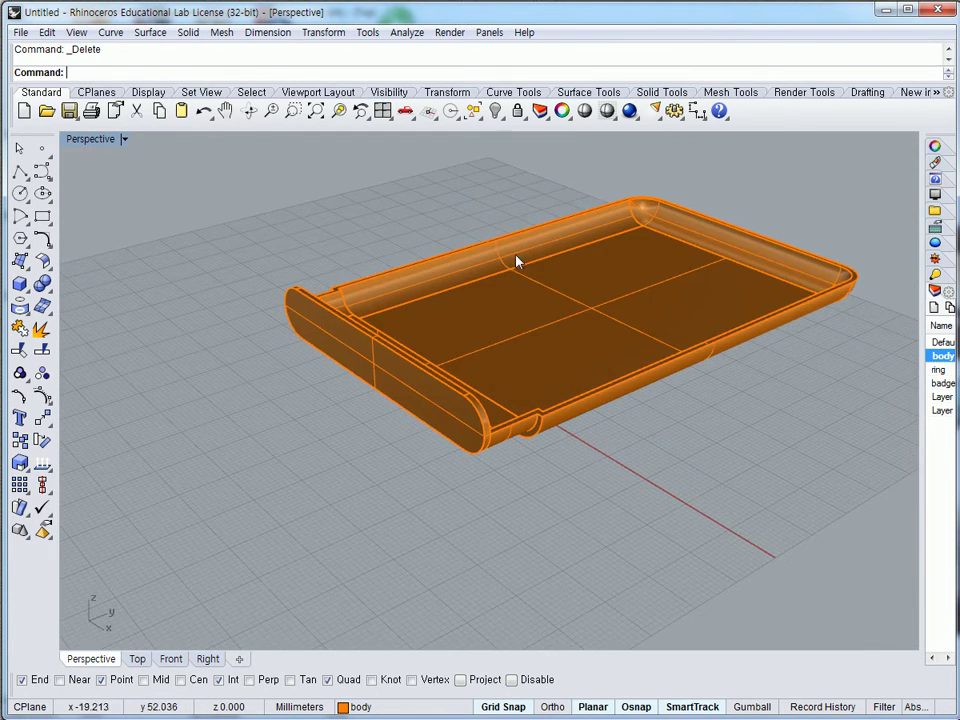
# - Show the hidden upper body half again and restore the four-viewport layout
pyautogui.click(495, 110)
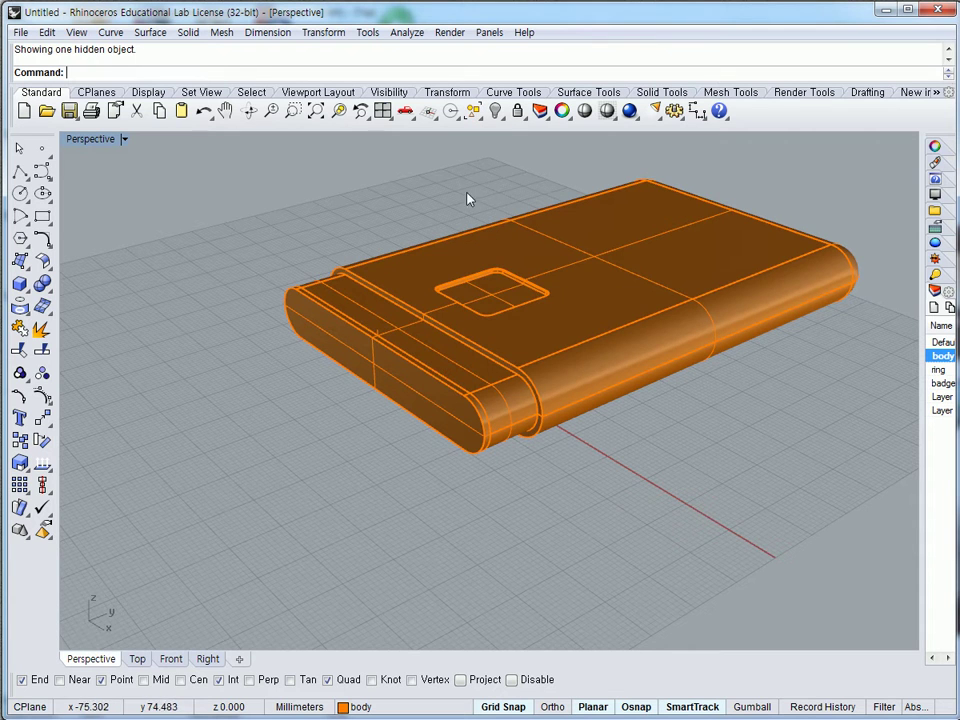
pyautogui.moveTo(562, 357); pyautogui.dragTo(470, 308, button='right')
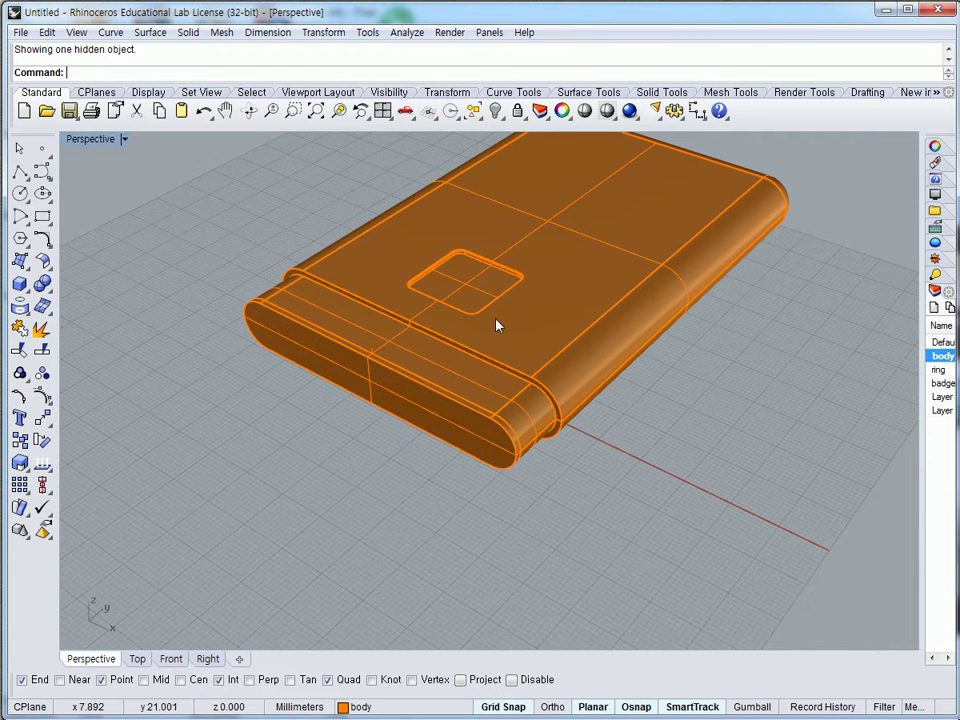
pyautogui.doubleClick(90, 139)
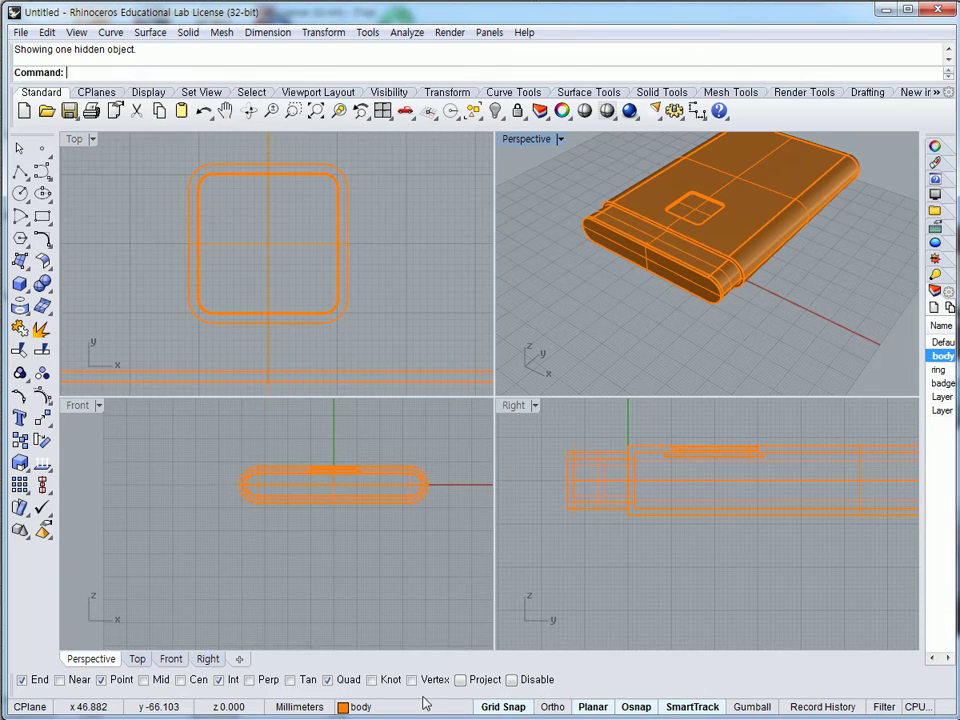
# - Switch to the mobile_HDD_draw Rhino window and examine the two rounded slots near the body's lower end
pyautogui.moveTo(466, 712)
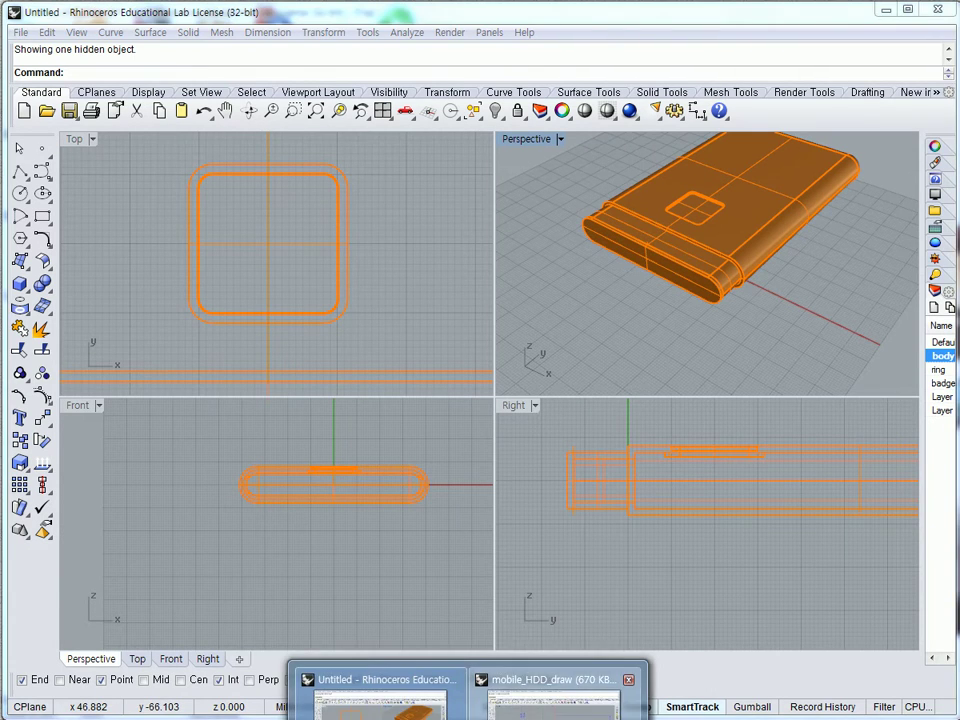
pyautogui.click(546, 700)
pyautogui.scroll(-2, 489, 364)
pyautogui.moveTo(489, 364)
pyautogui.mouseDown(button='right')
pyautogui.moveTo(336, 381)
pyautogui.moveTo(428, 400)
pyautogui.moveTo(436, 461)
pyautogui.moveTo(490, 363)
pyautogui.mouseUp(button='right')
pyautogui.scroll(1, 461, 411)
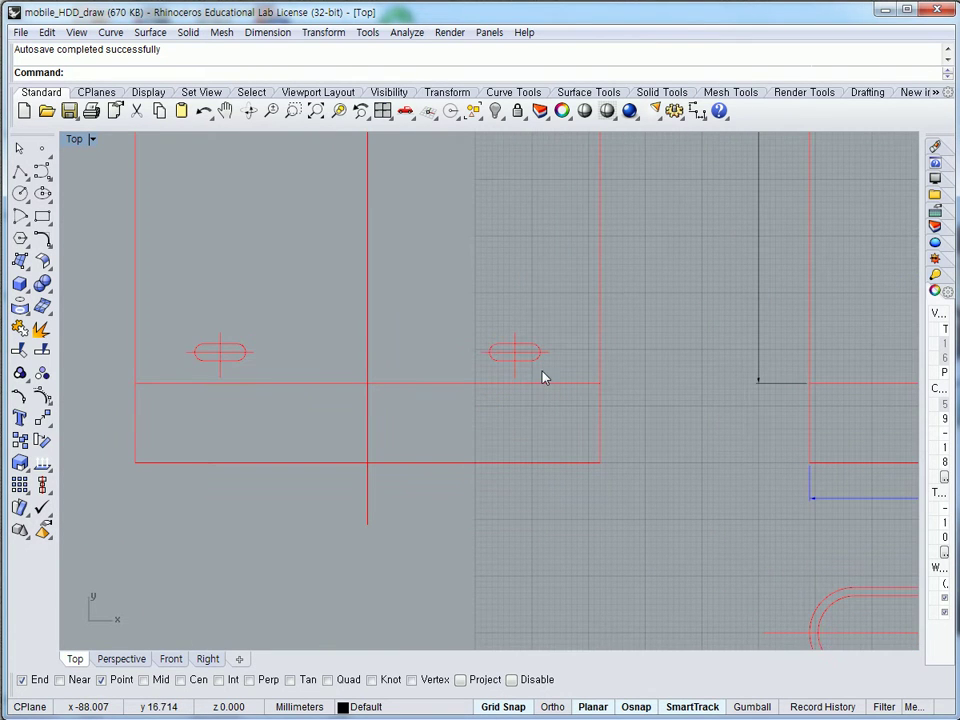
pyautogui.moveTo(565, 345); pyautogui.dragTo(574, 298, button='right')
pyautogui.scroll(1, 574, 298)
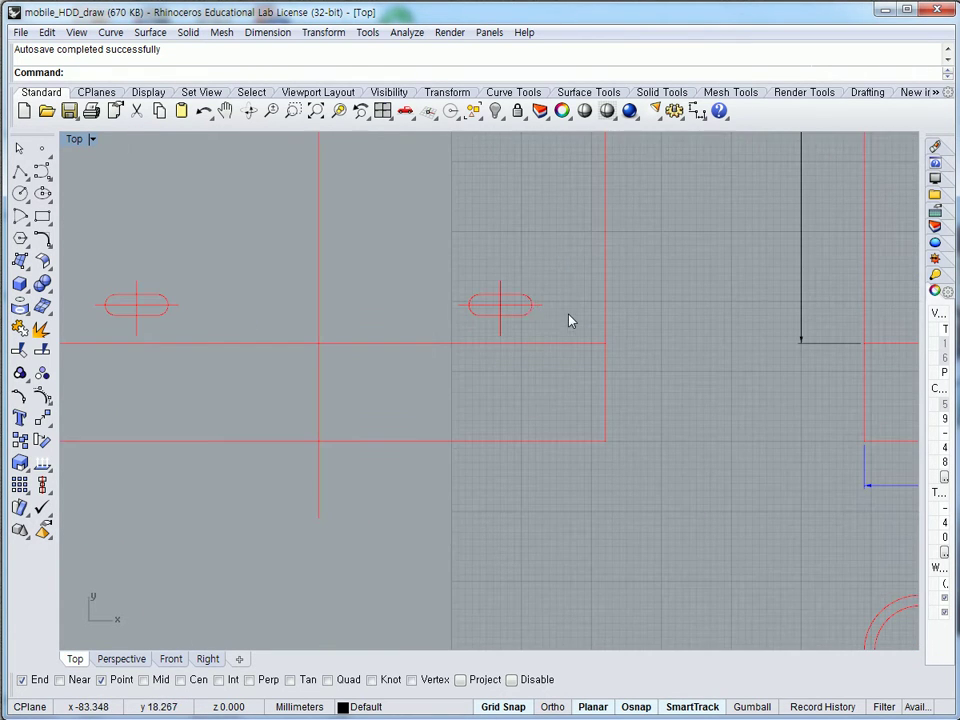
# - Dimension the horizontal distance from the body's vertical centre line to the right-hand slot's centre
pyautogui.click(697, 110)
pyautogui.click(317, 344)
pyautogui.click(499, 330)
pyautogui.click(485, 377)
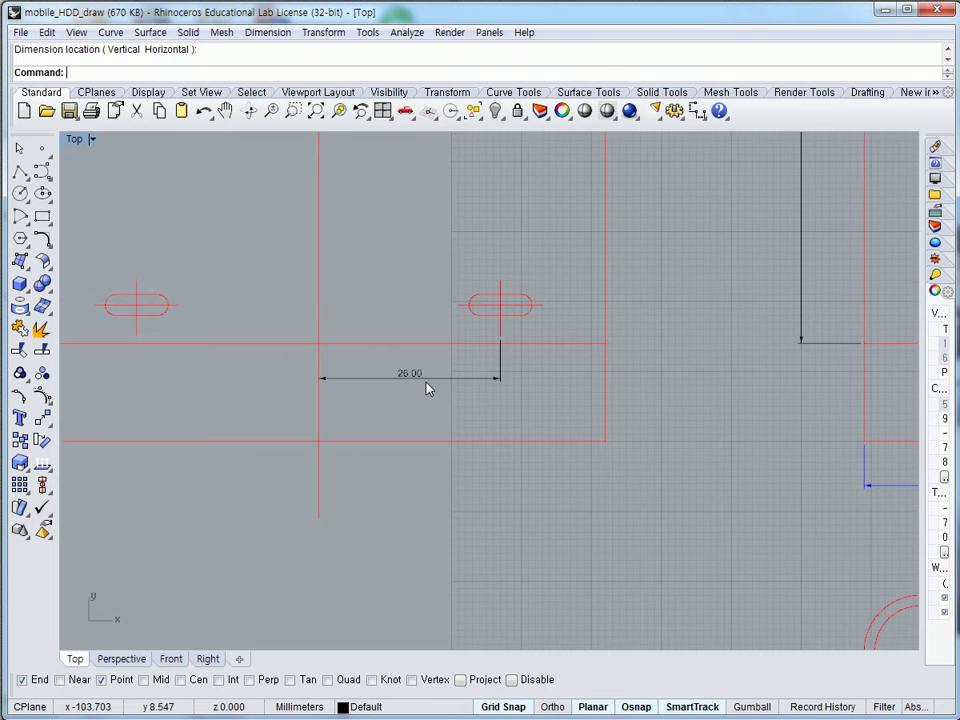
pyautogui.scroll(3, 426, 388)
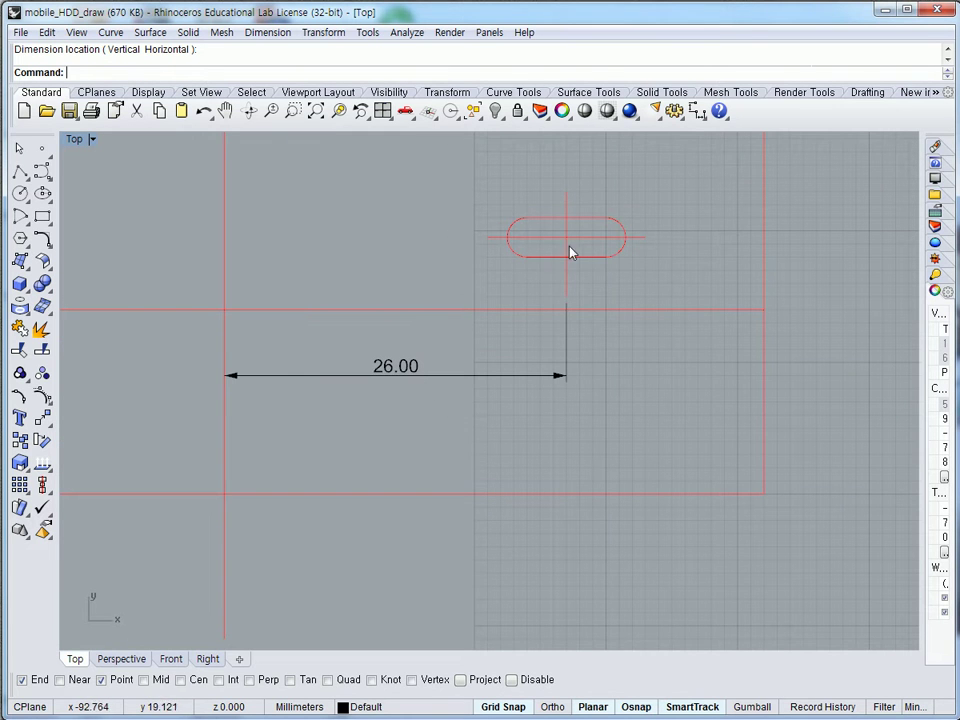
pyautogui.scroll(-6, 511, 336)
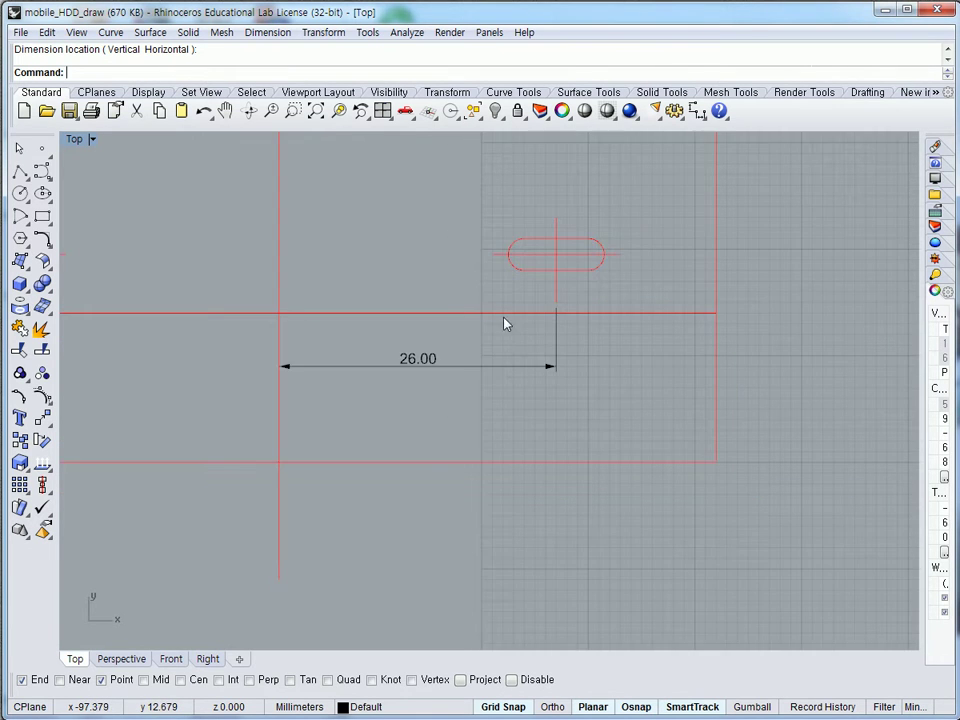
# - Dimension the vertical distance from the line across the body's lower end to the right-hand slot's centre line
pyautogui.moveTo(515, 297); pyautogui.dragTo(498, 350, button='right')
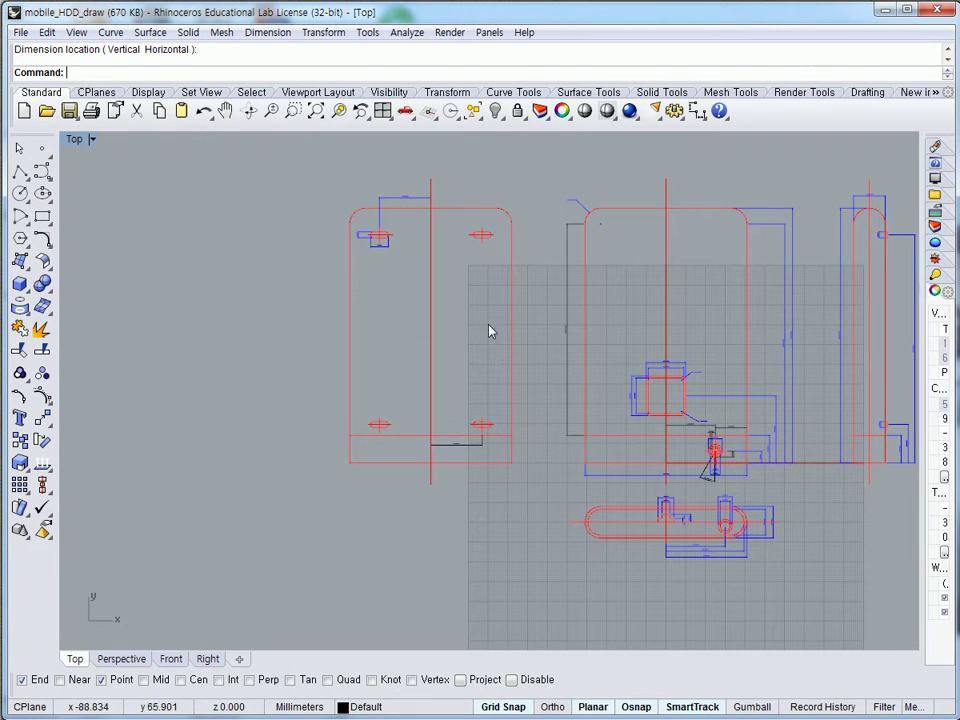
pyautogui.scroll(2, 460, 410)
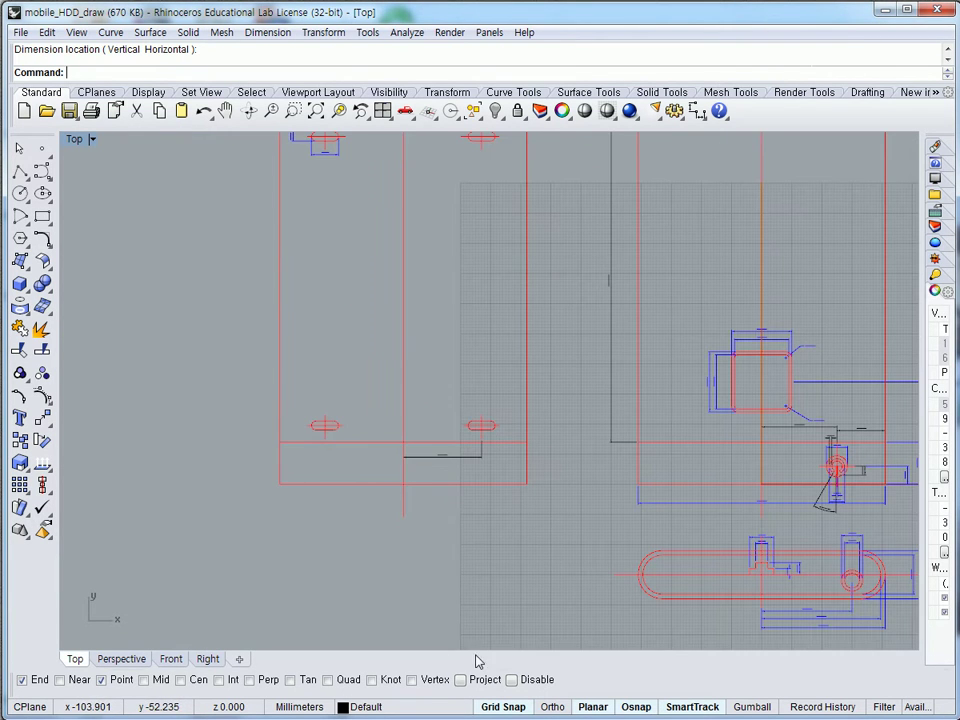
pyautogui.scroll(3, 450, 465)
pyautogui.scroll(2, 463, 467)
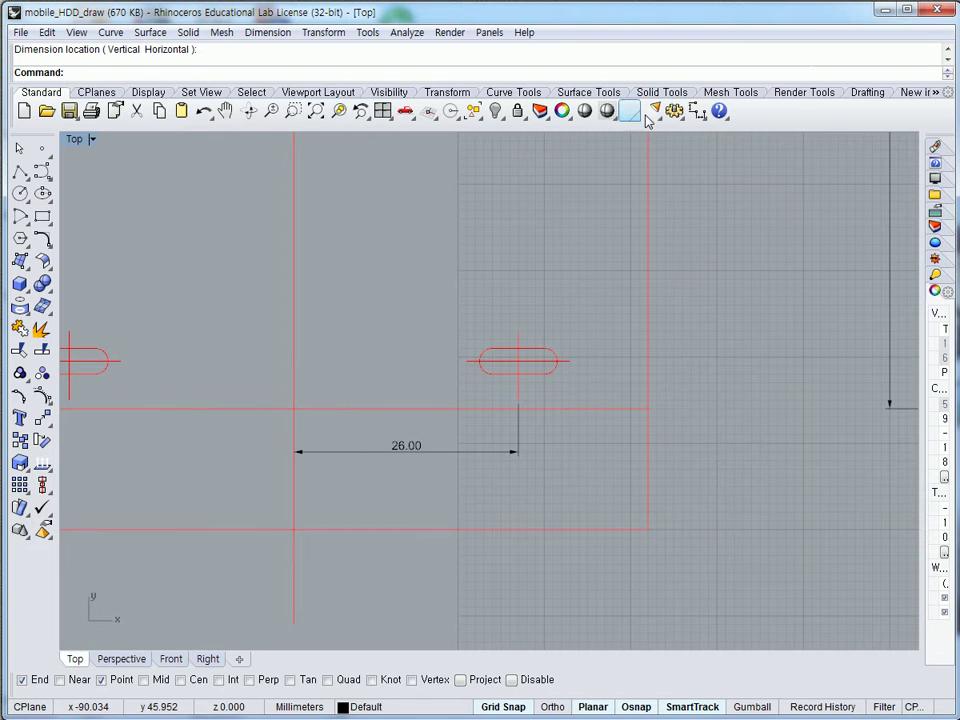
pyautogui.click(697, 110)
pyautogui.click(647, 408)
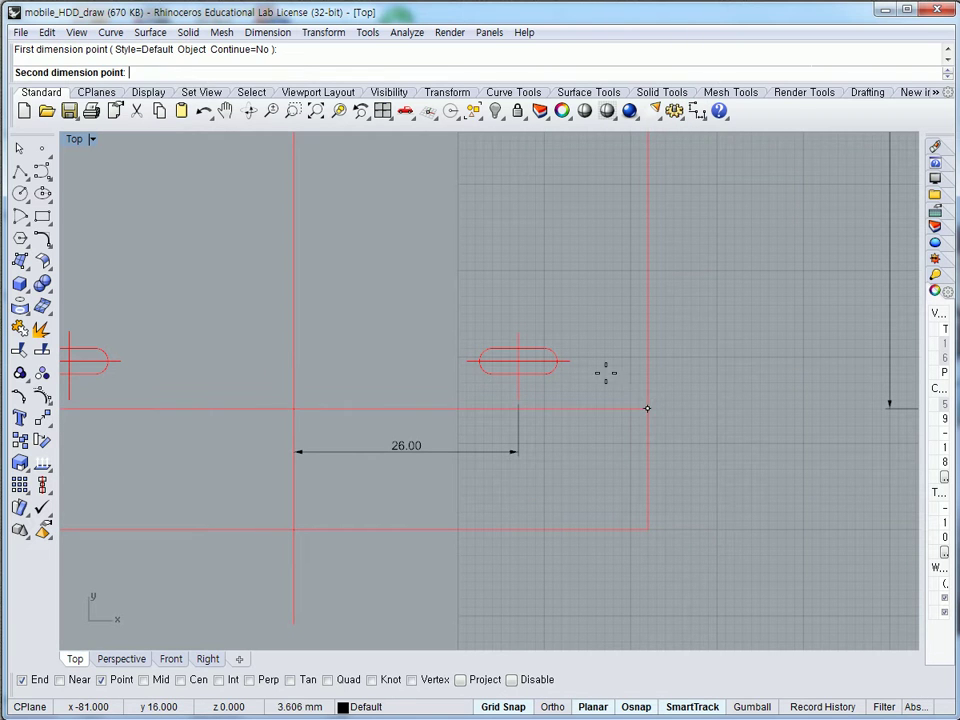
pyautogui.click(572, 361)
pyautogui.click(684, 372)
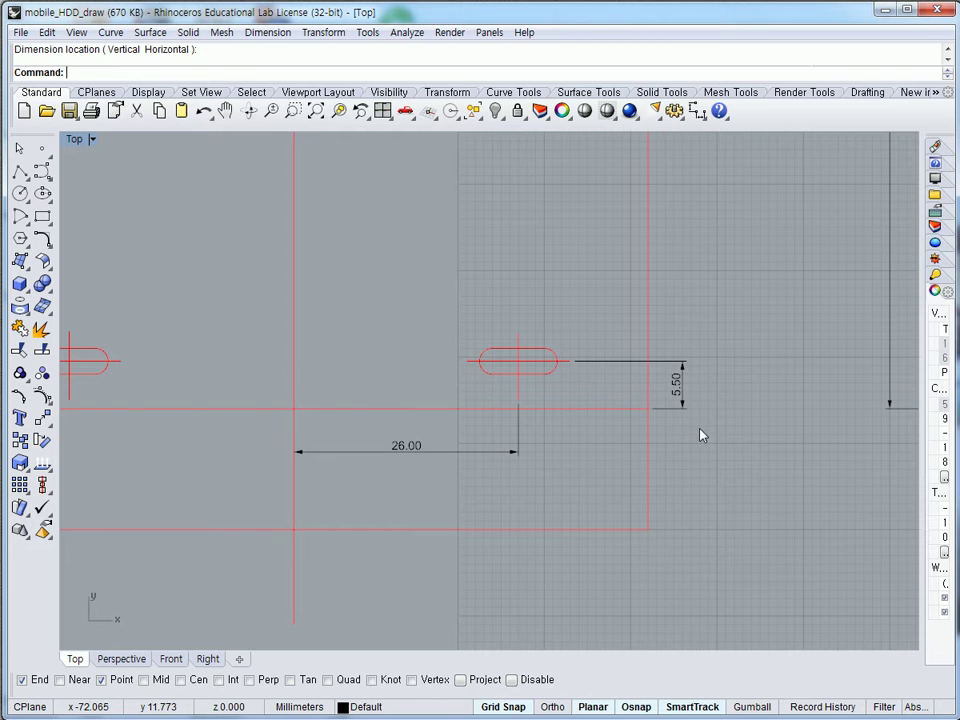
# - Switch back to the Untitled Rhino model window and hide both body polysurfaces
pyautogui.click(388, 698)
pyautogui.scroll(-6, 390, 343)
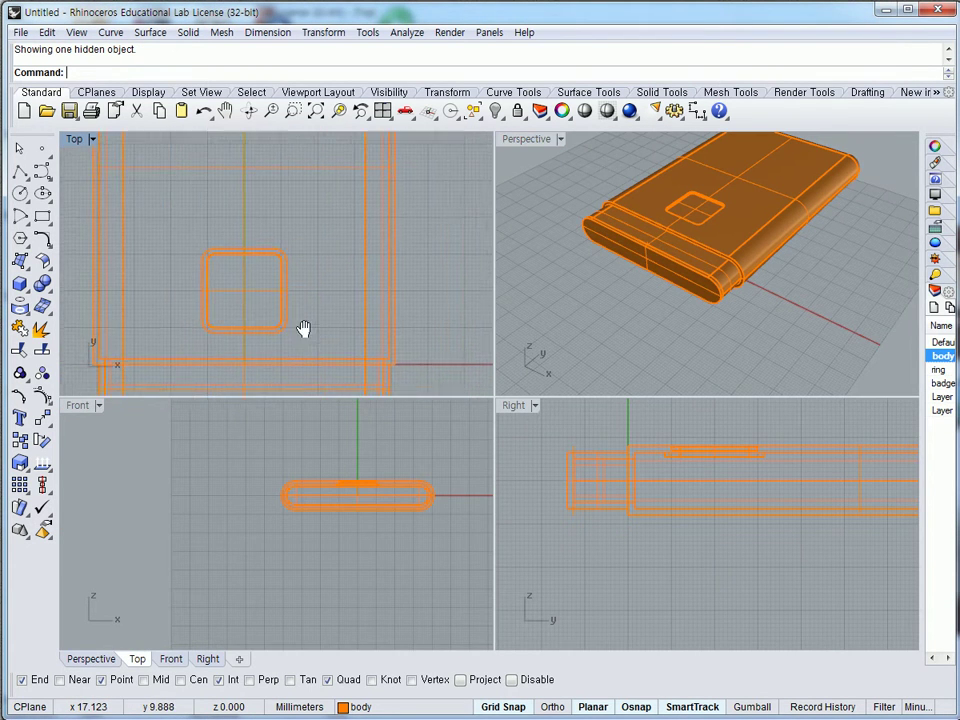
pyautogui.scroll(-3, 441, 299)
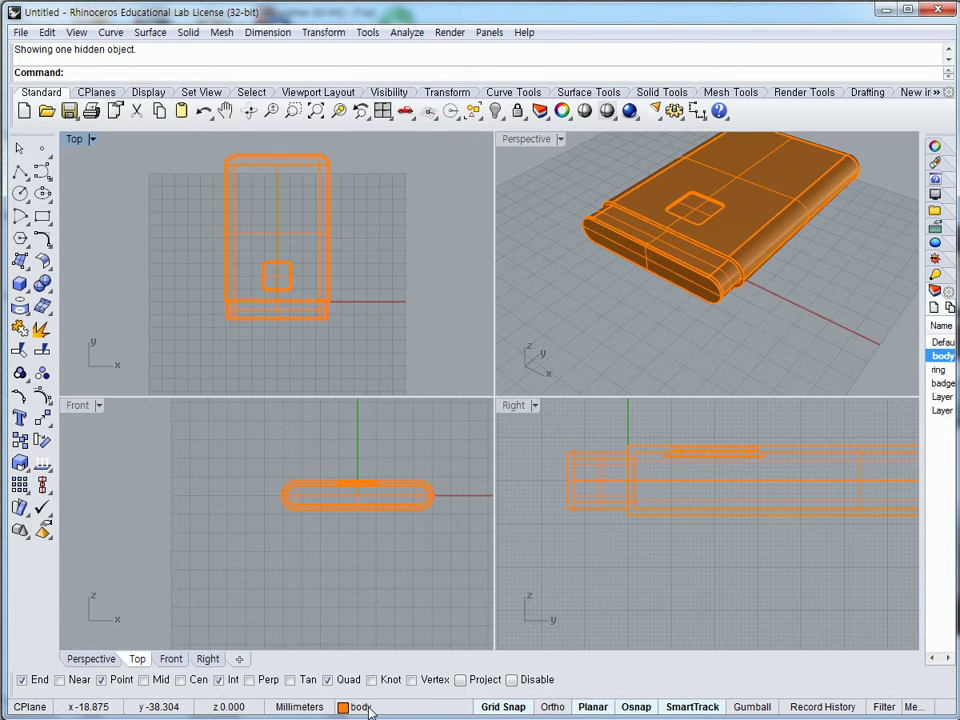
pyautogui.click(333, 221)
pyautogui.press('Escape')
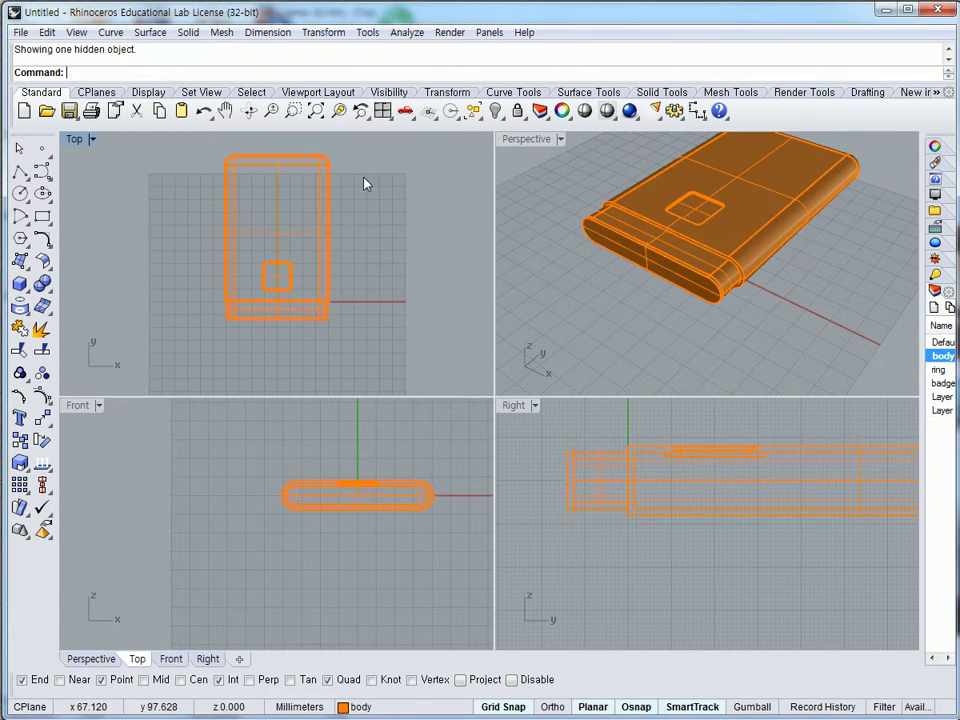
pyautogui.moveTo(290, 212); pyautogui.dragTo(292, 214)
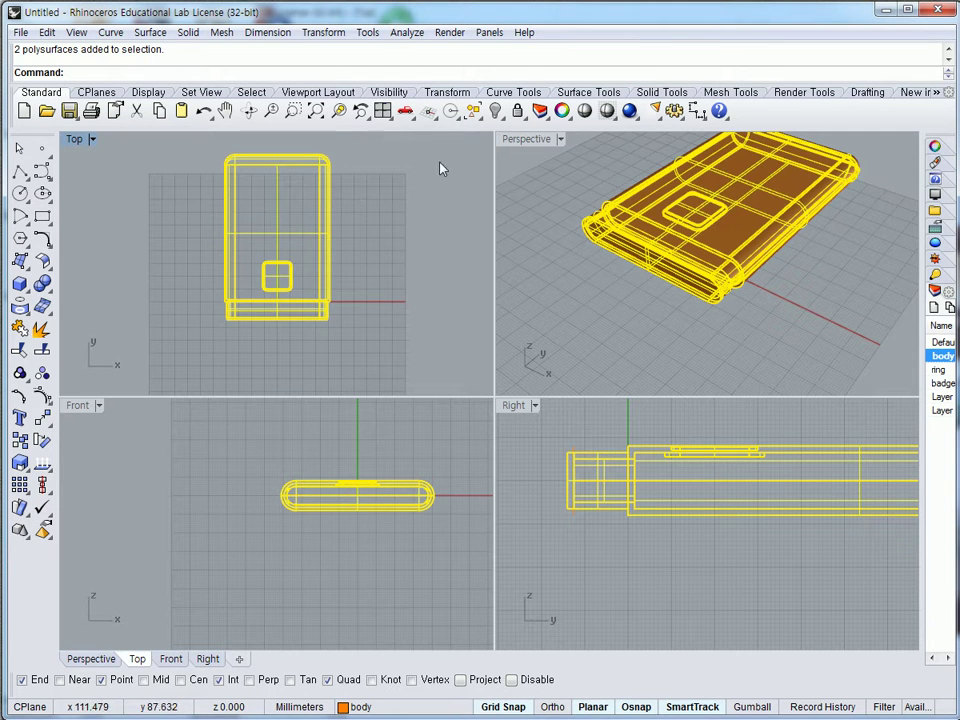
pyautogui.hotkey('ctrl', 'h')
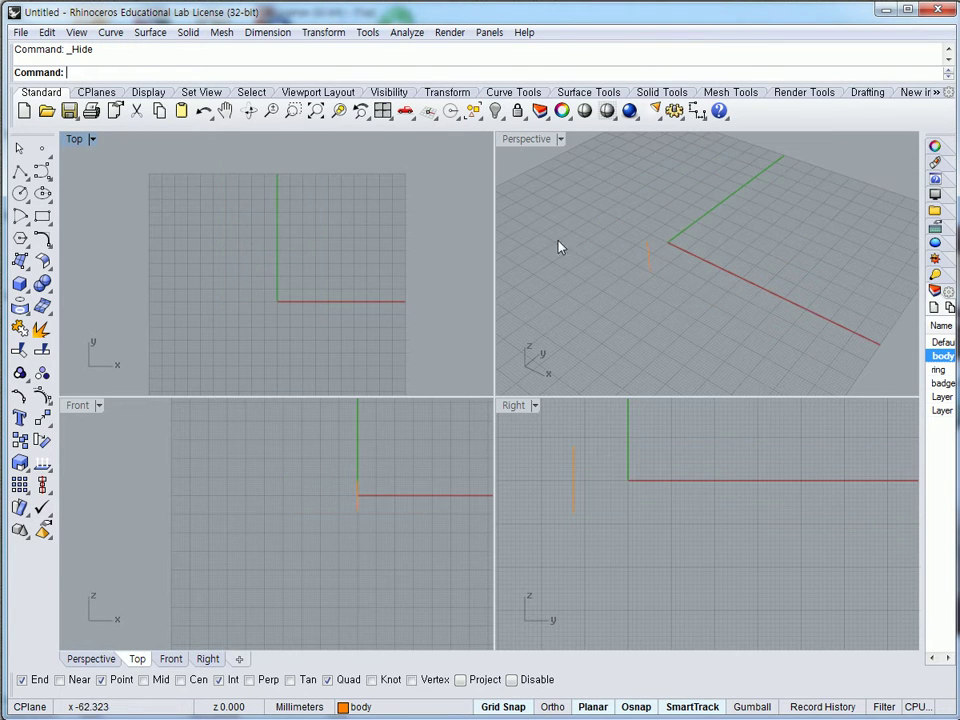
# - Delete the leftover short vertical curve near the origin and maximize the Top viewport
pyautogui.click(649, 262)
pyautogui.press('Delete')
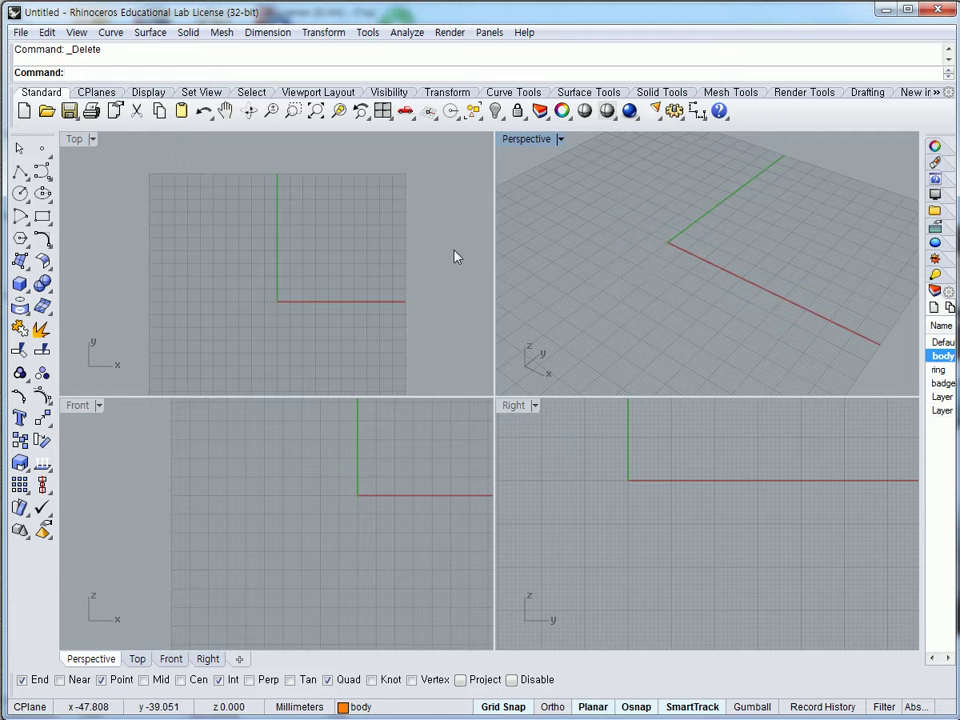
pyautogui.doubleClick(85, 145)
pyautogui.moveTo(362, 262); pyautogui.dragTo(437, 306, button='right')
pyautogui.scroll(1, 448, 328)
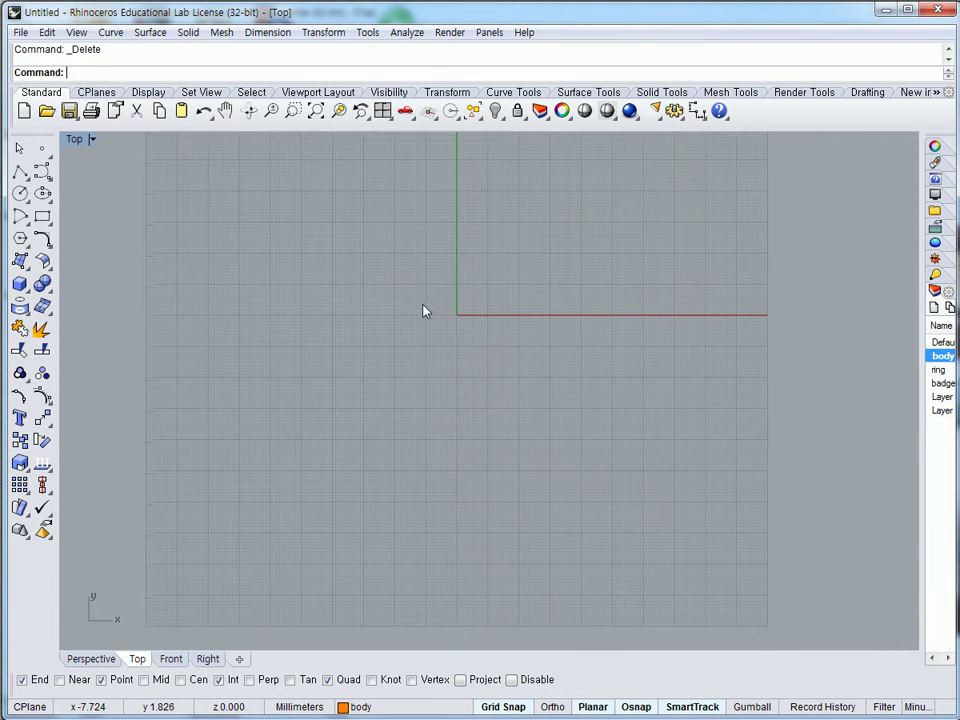
# - Draw a horizontal and a vertical line in the Top view, both centred on the origin with the BothSides option
pyautogui.click(20, 172)
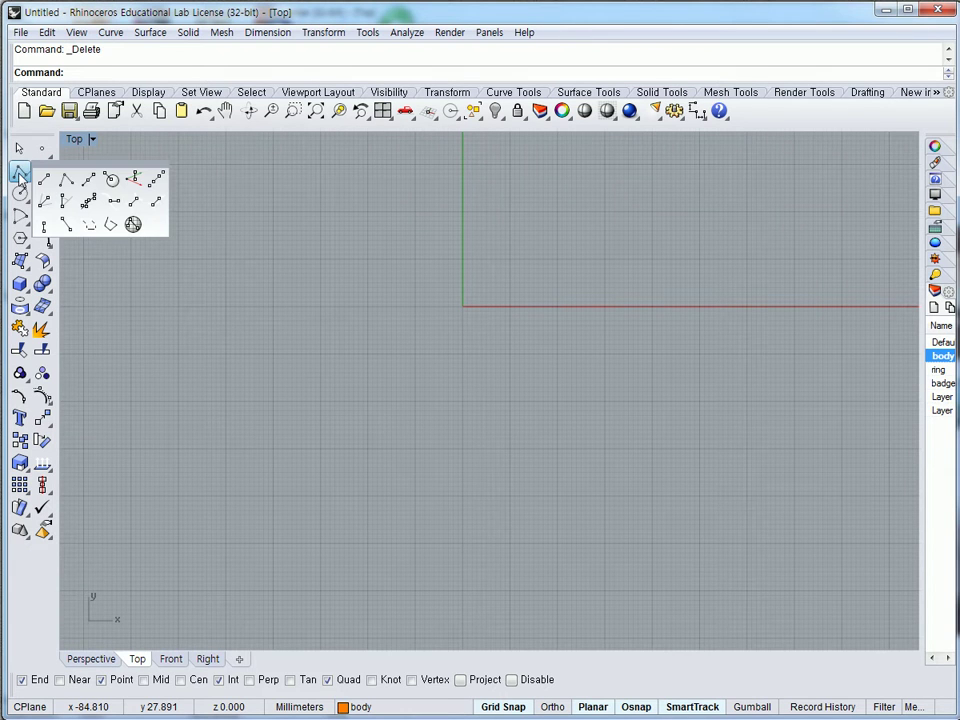
pyautogui.click(88, 178)
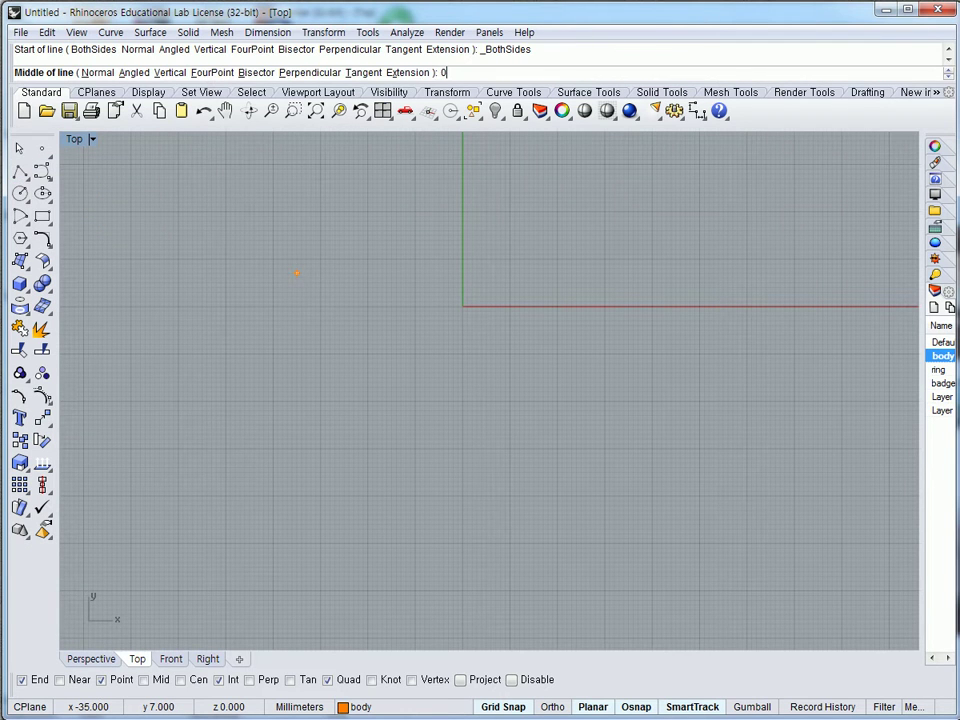
pyautogui.write('0')
pyautogui.press('Return')
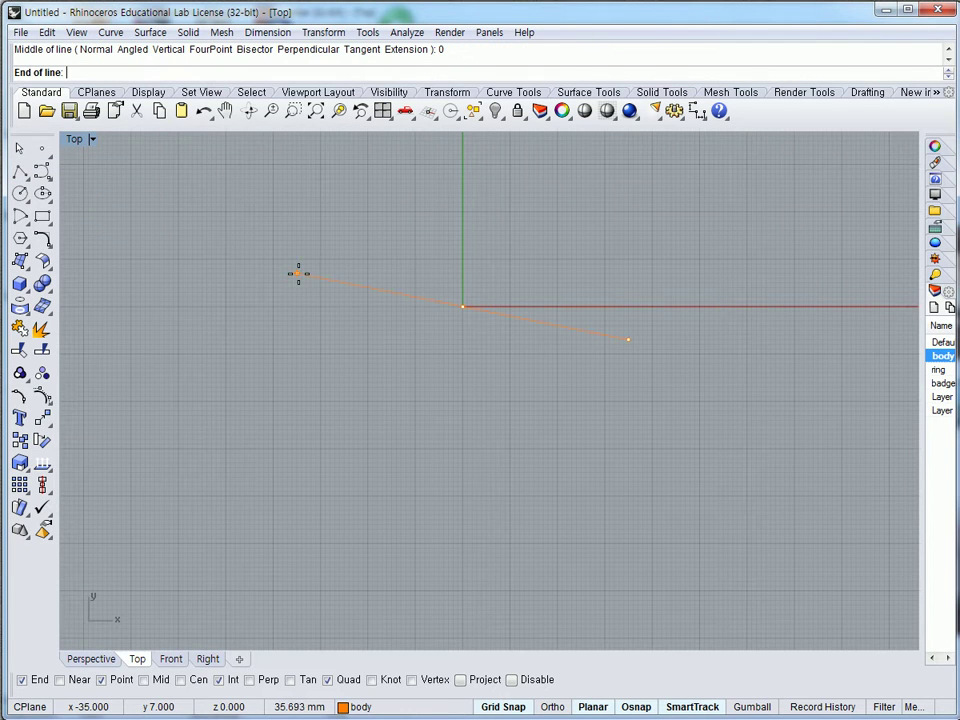
pyautogui.click(690, 305)
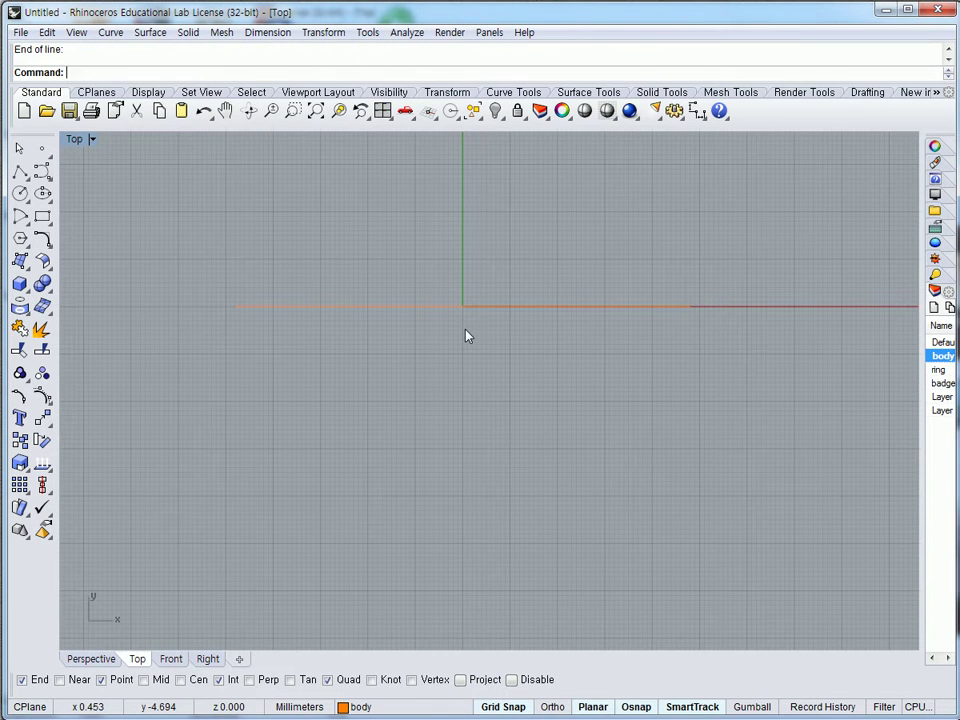
pyautogui.press('Return')
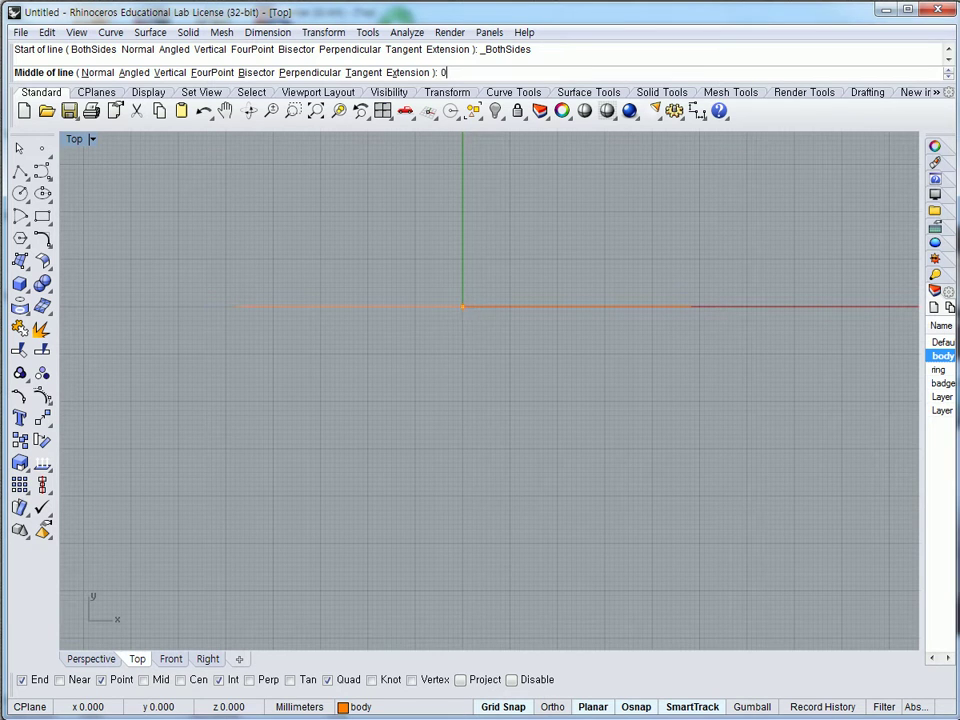
pyautogui.press('Return')
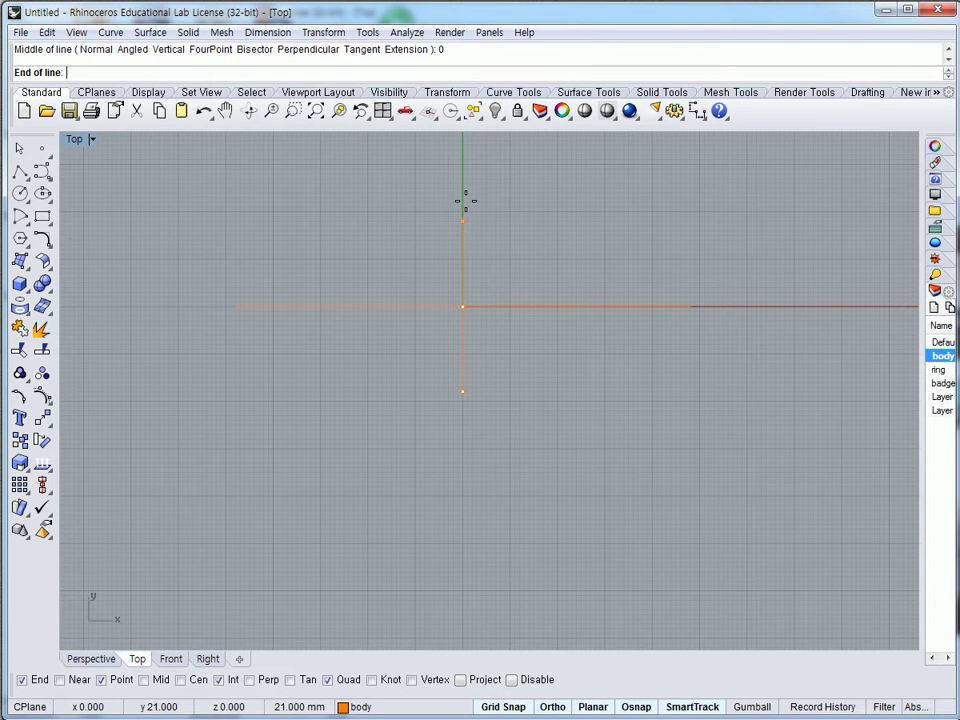
pyautogui.click(462, 199)
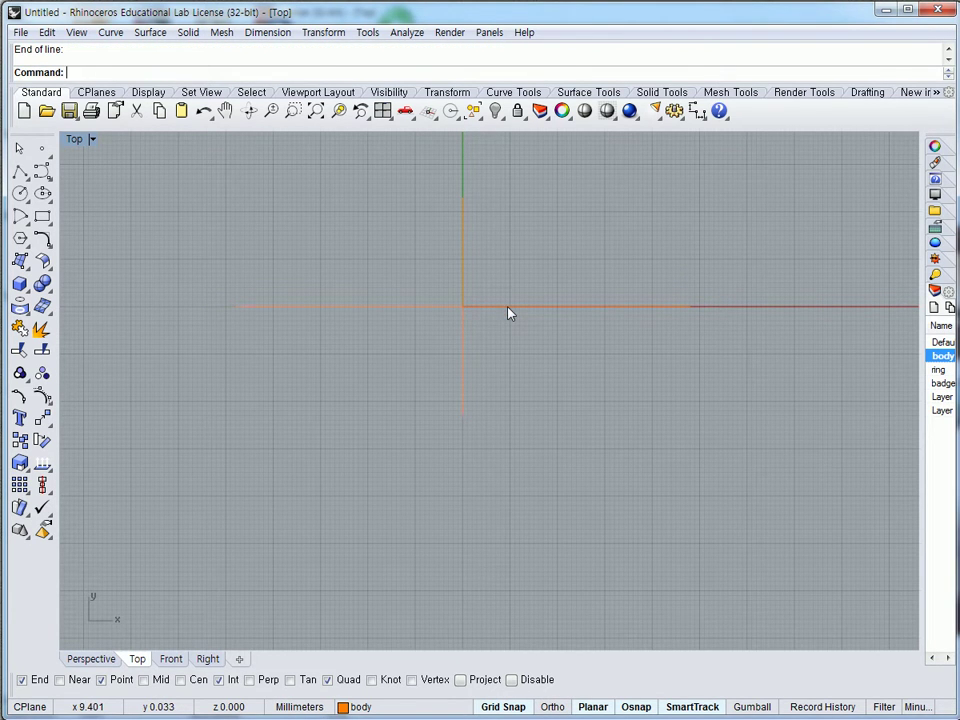
# - Offset the horizontal centre line 5.5 mm upward to locate the slot's horizontal axis
pyautogui.click(42, 240)
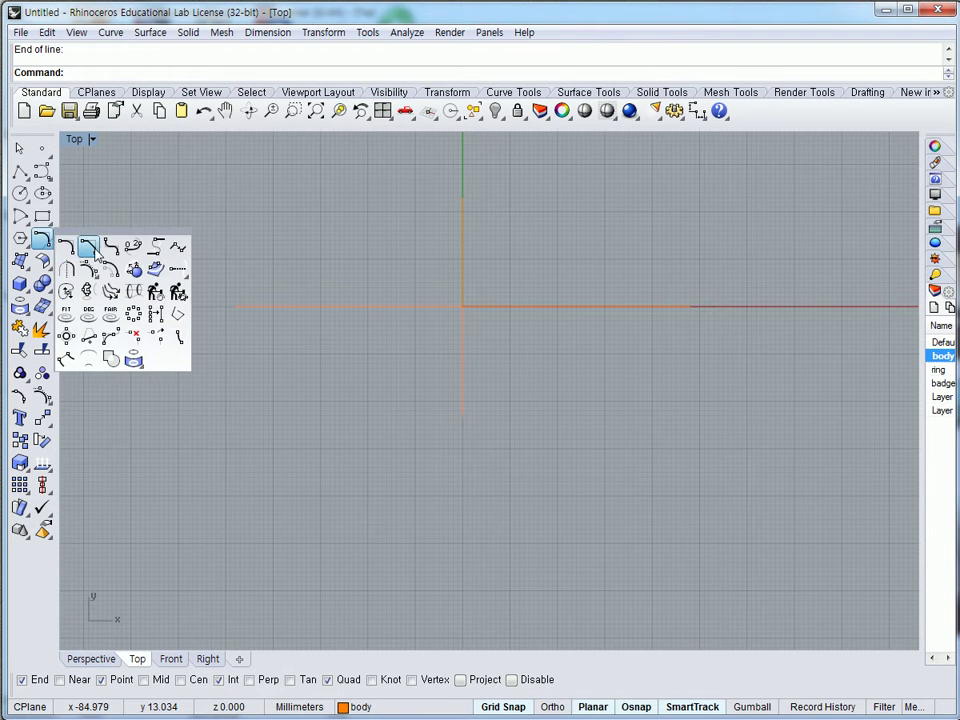
pyautogui.click(110, 268)
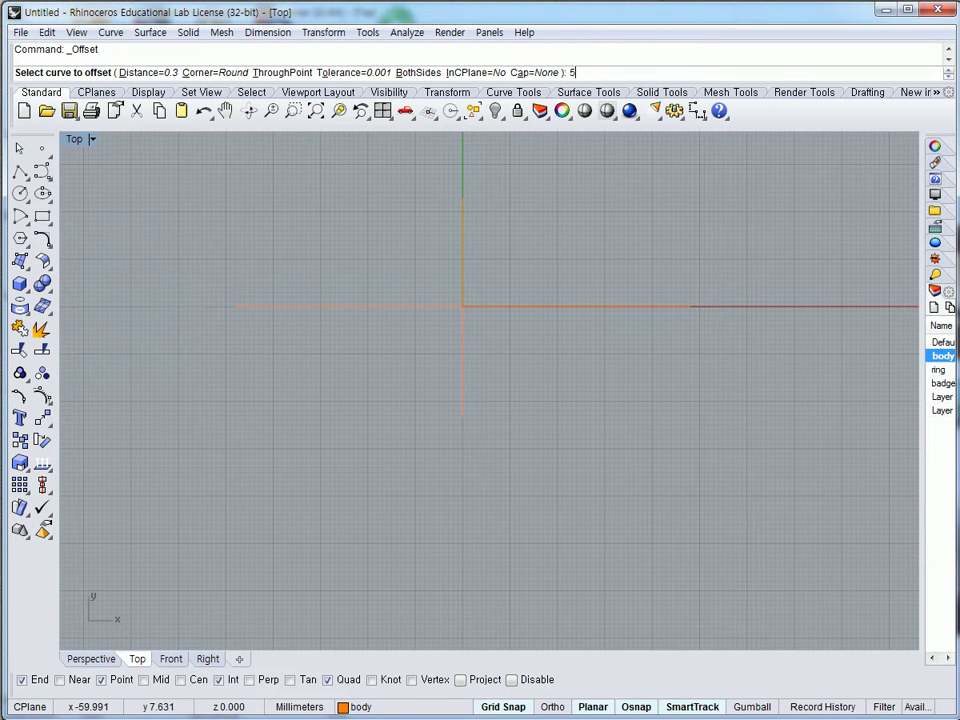
pyautogui.press('Return')
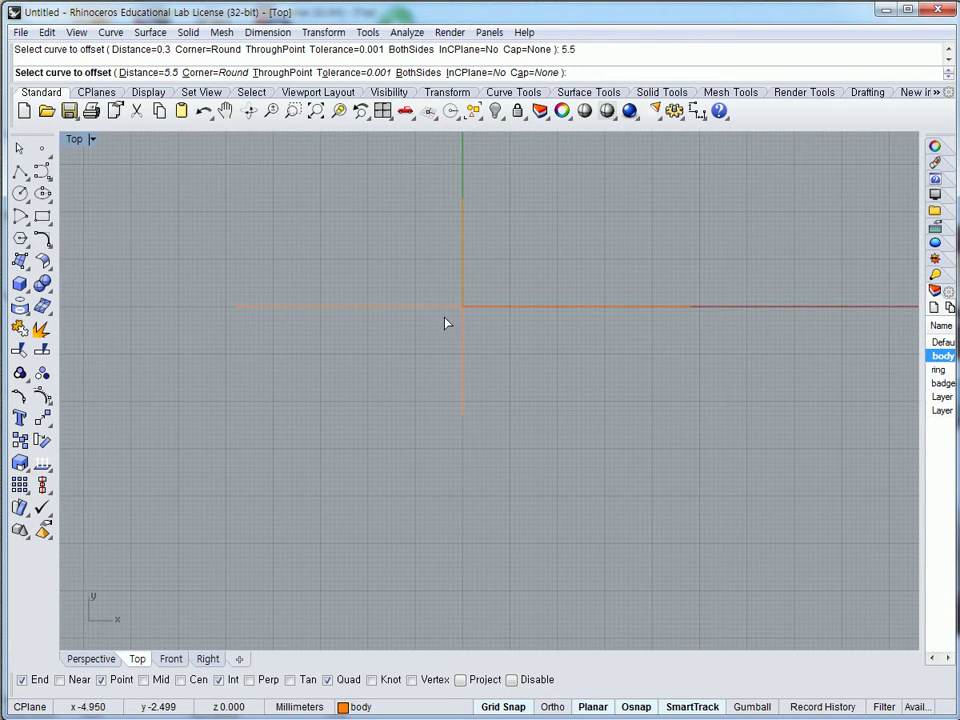
pyautogui.click(490, 306)
pyautogui.click(495, 281)
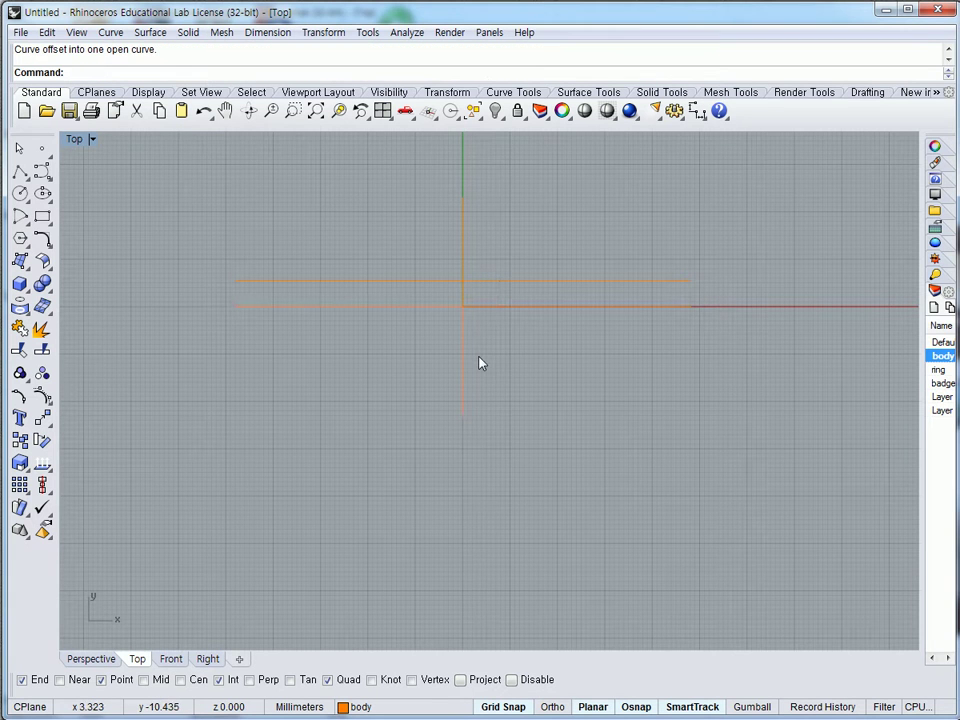
# - Offset the vertical centre line 26 mm in the positive X direction to locate the slot's vertical axis
pyautogui.press('Return')
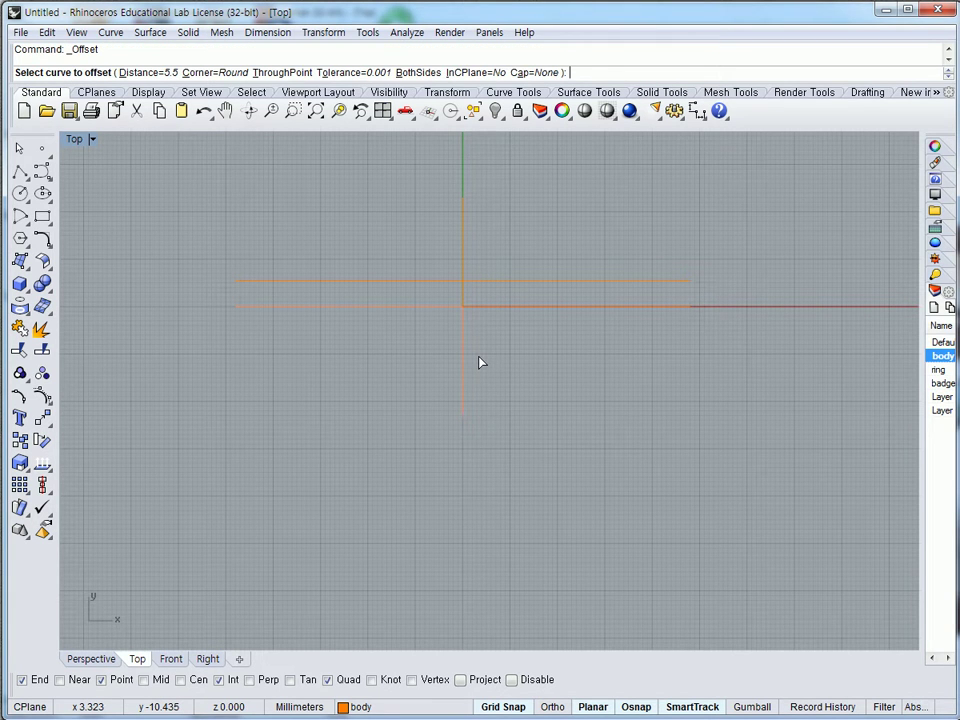
pyautogui.write('26')
pyautogui.press('Return')
pyautogui.click(463, 253)
pyautogui.click(530, 266)
pyautogui.scroll(4, 600, 362)
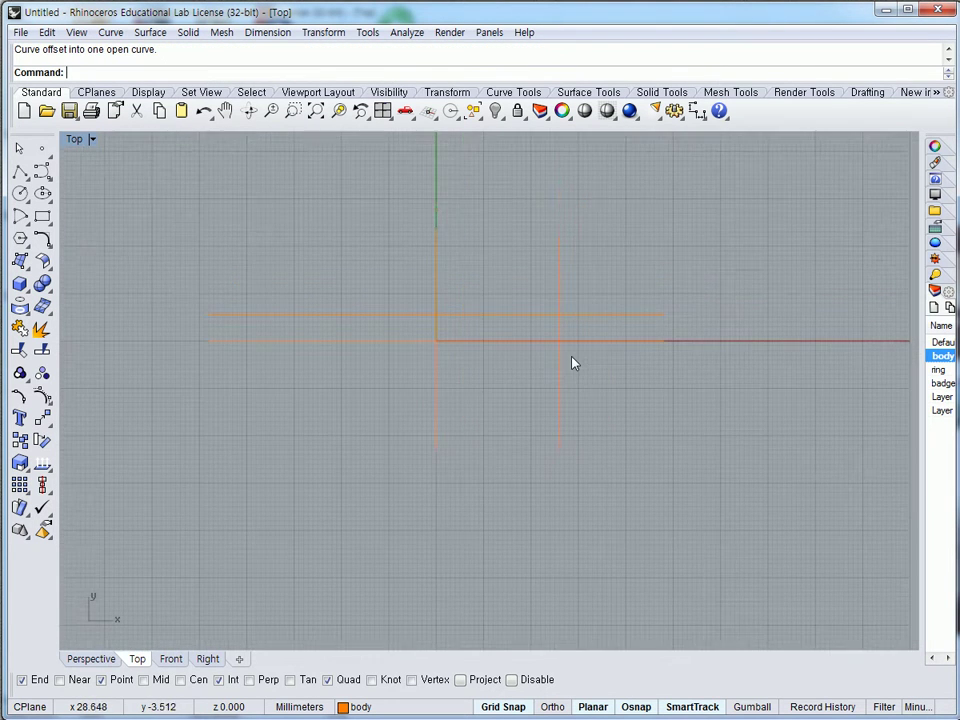
pyautogui.scroll(4, 541, 368)
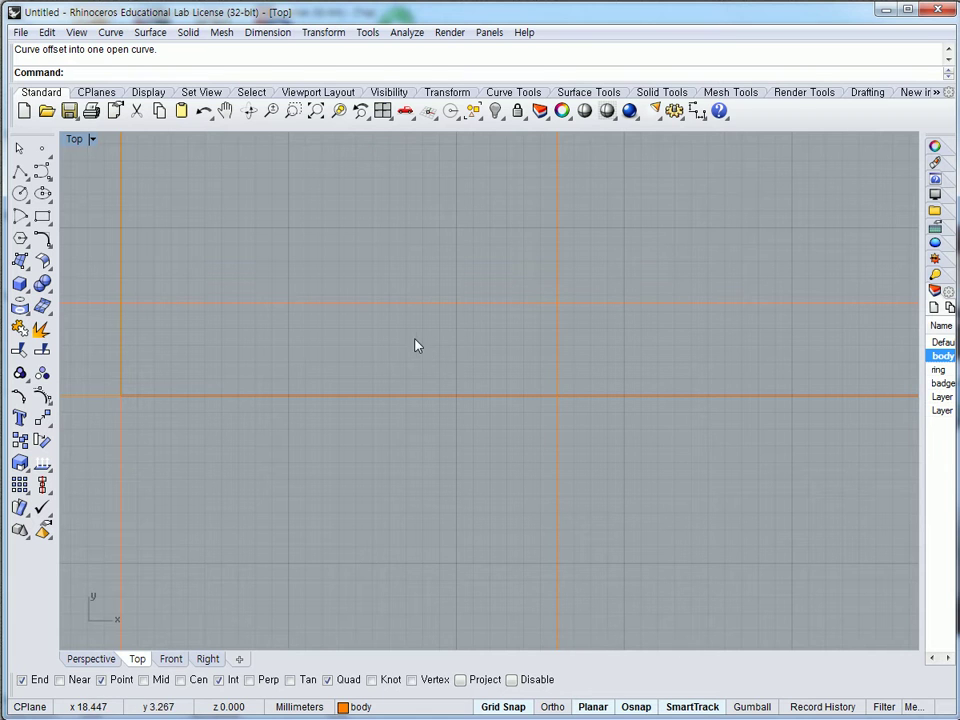
# - Offset the slot's horizontal axis line 1.5 mm to both sides
pyautogui.press('Return')
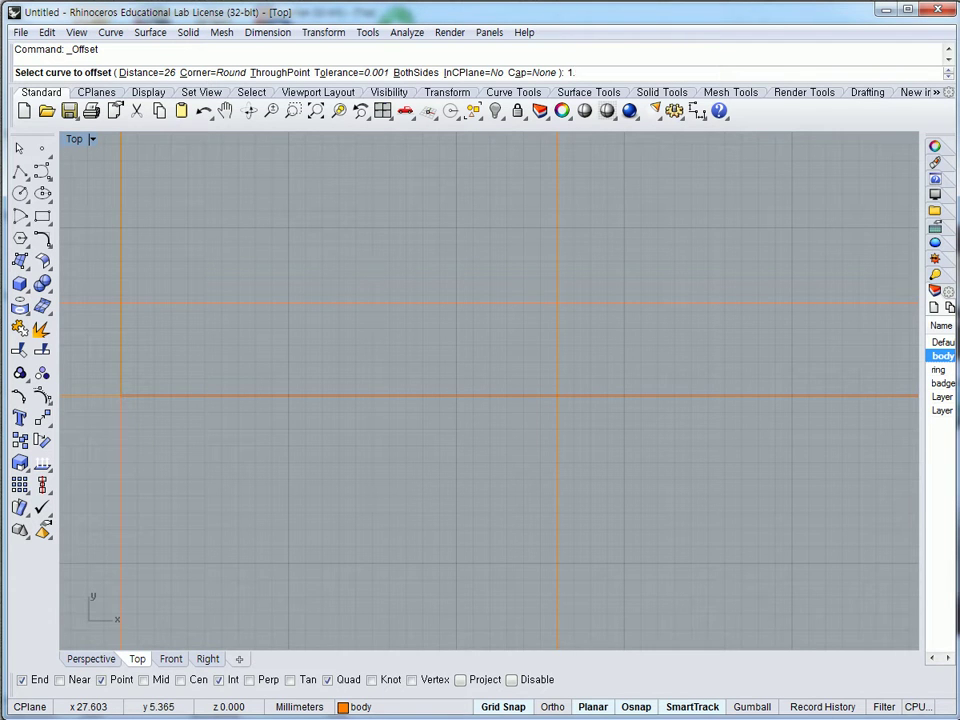
pyautogui.press('Return')
pyautogui.click(586, 304)
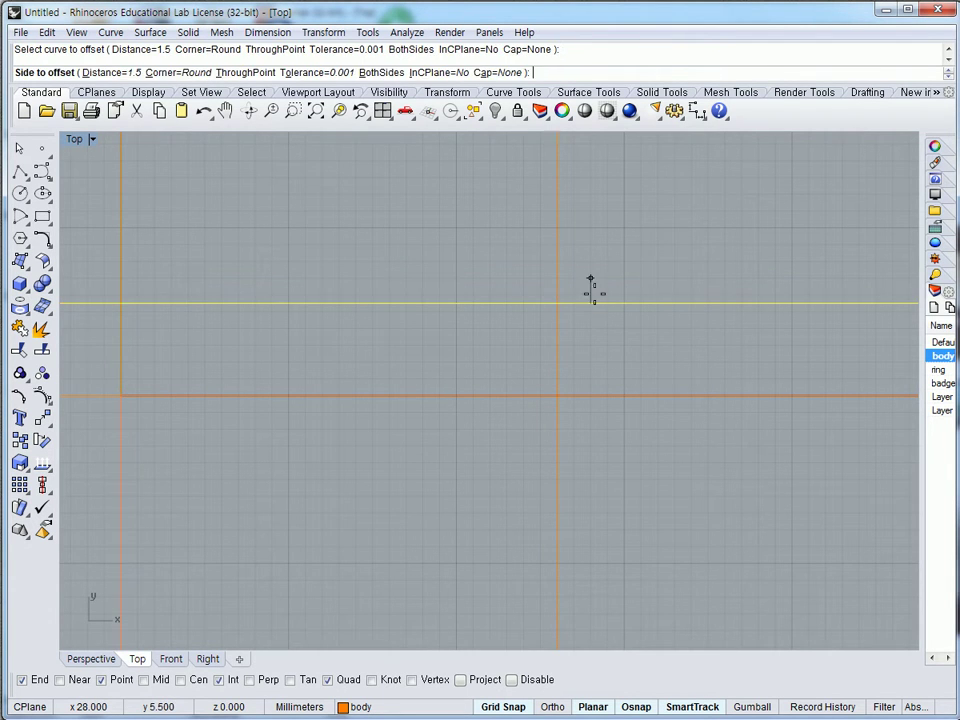
pyautogui.click(606, 281)
pyautogui.click(612, 307)
pyautogui.press('Return')
pyautogui.click(590, 338)
# - Offset the slot's vertical axis line 4.5 mm to both sides
pyautogui.press('Return')
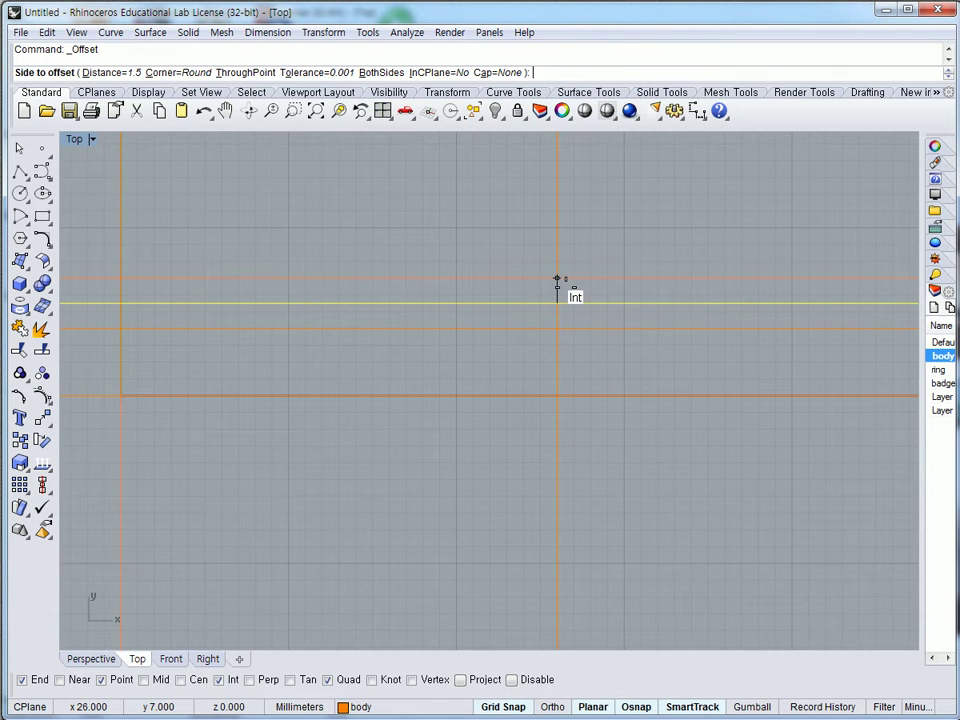
pyautogui.write('4.5')
pyautogui.press('Return')
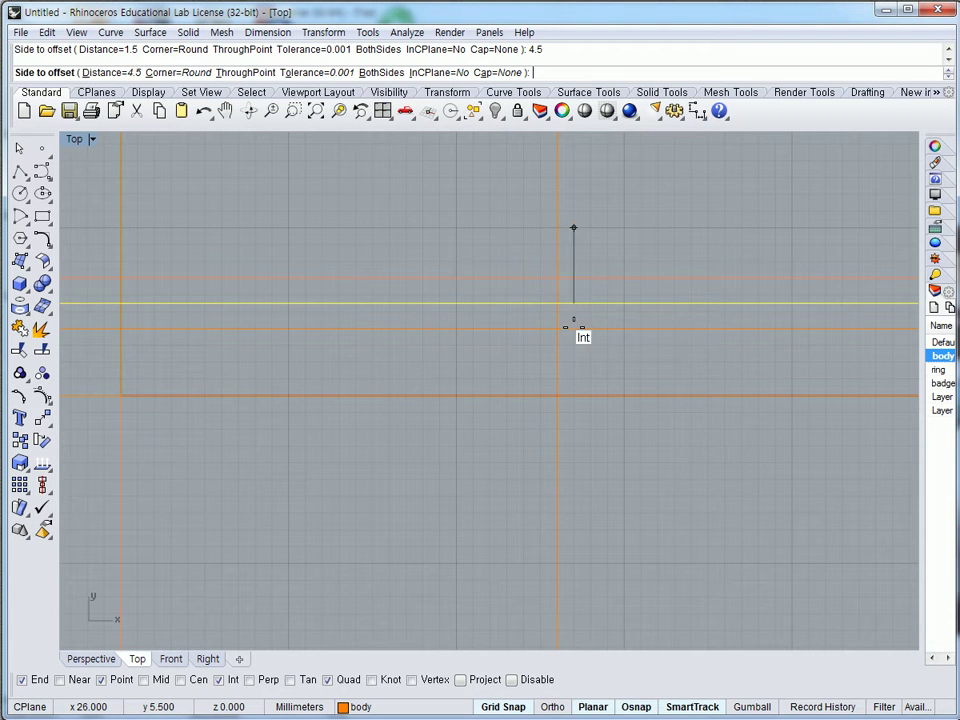
pyautogui.click(582, 330)
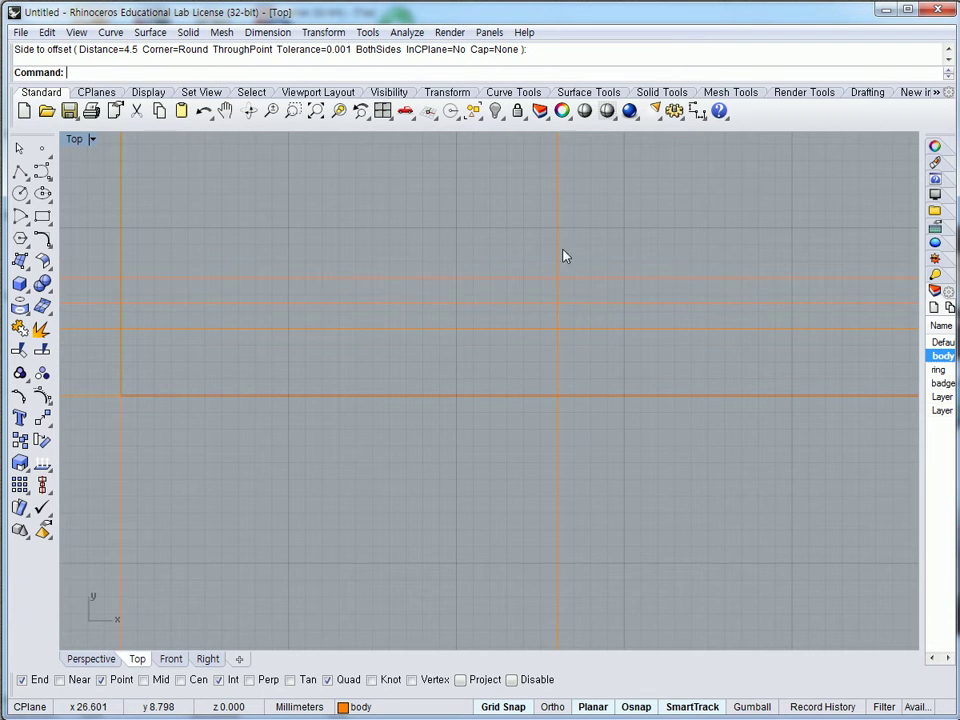
pyautogui.press('Return')
pyautogui.click(558, 255)
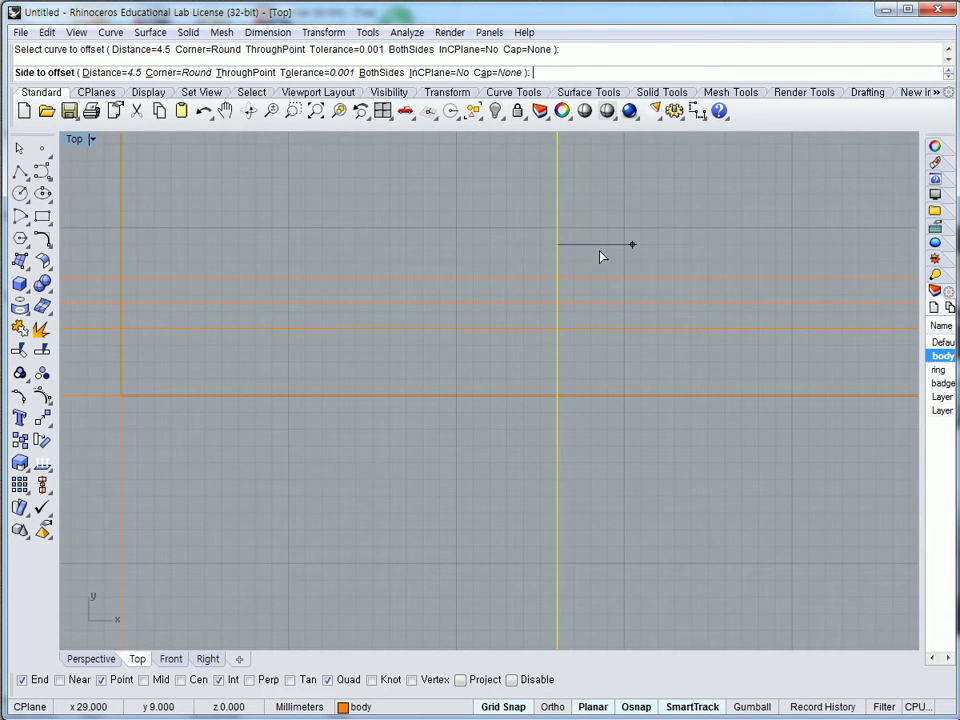
pyautogui.click(600, 249)
pyautogui.click(560, 260)
pyautogui.press('Return')
pyautogui.click(510, 252)
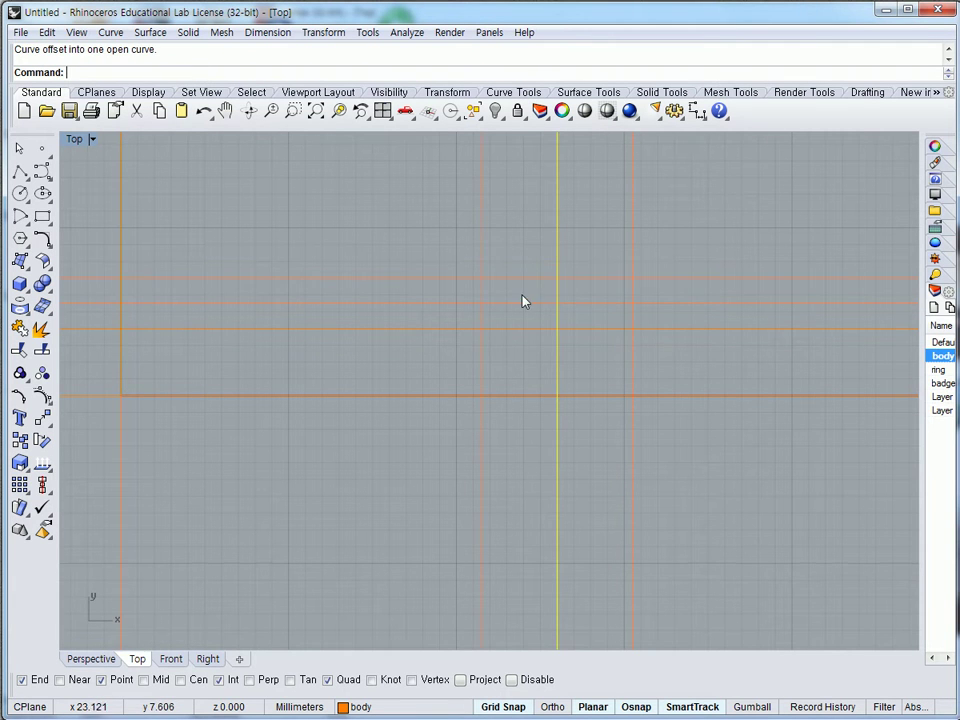
# - Widen the layers list so that the layers' colour settings are accessible
pyautogui.scroll(1, 528, 350)
pyautogui.scroll(1, 560, 375)
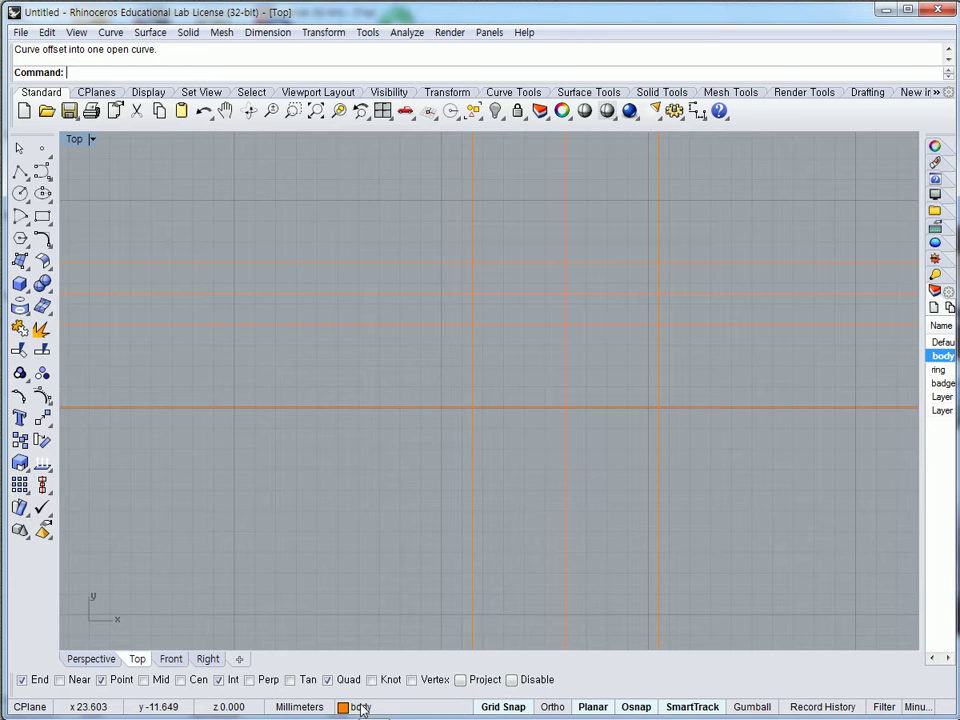
pyautogui.moveTo(921, 446); pyautogui.dragTo(782, 447)
# - Set the body layer's colour to Magenta
pyautogui.click(891, 212)
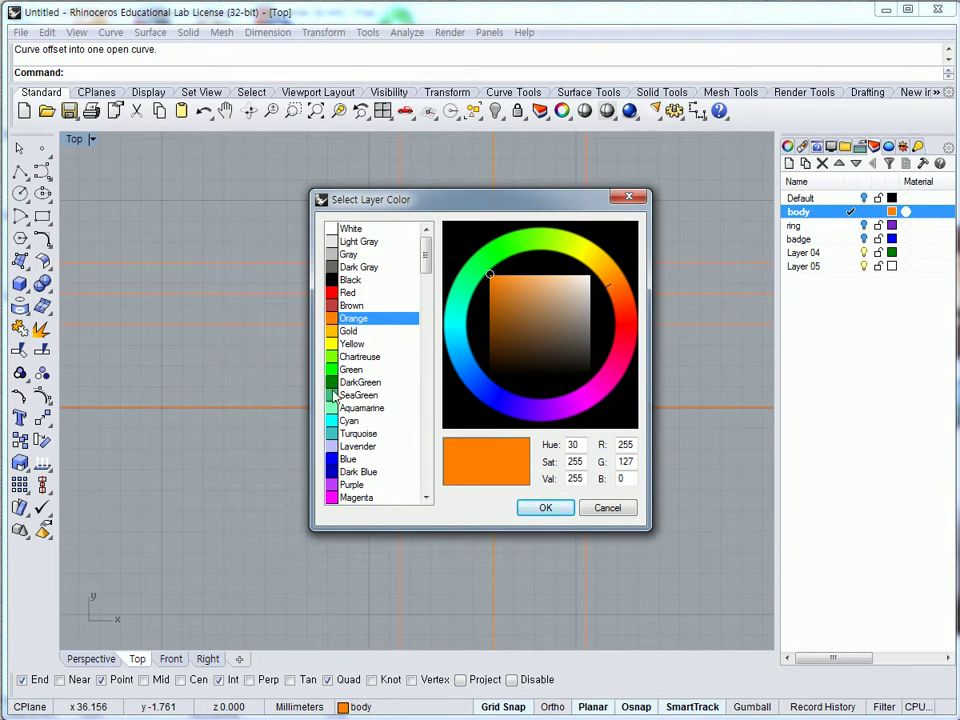
pyautogui.click(350, 497)
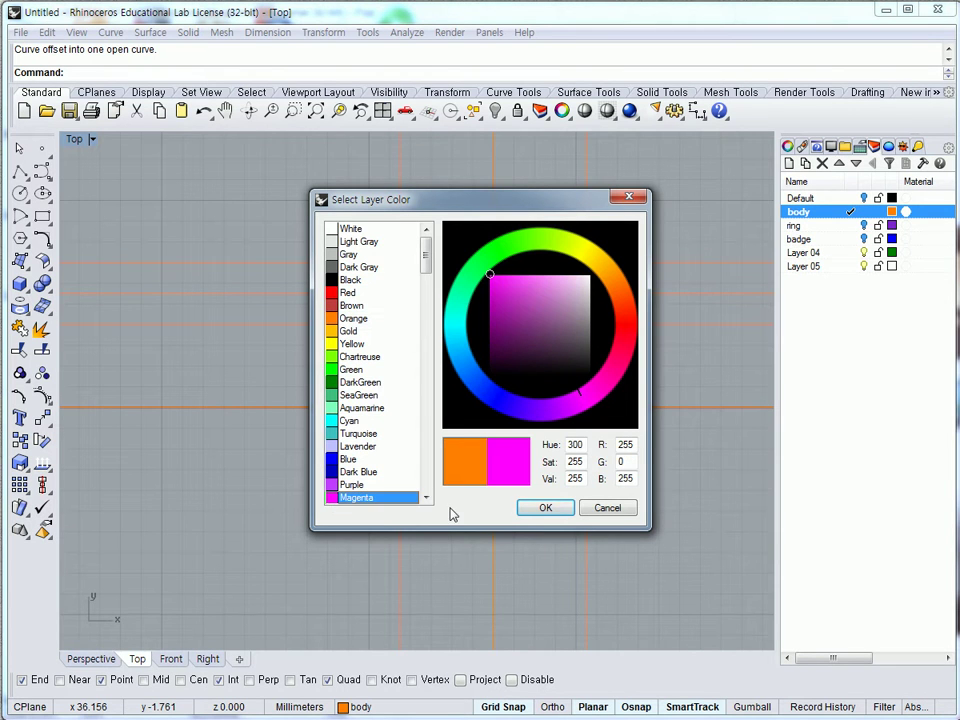
pyautogui.click(545, 508)
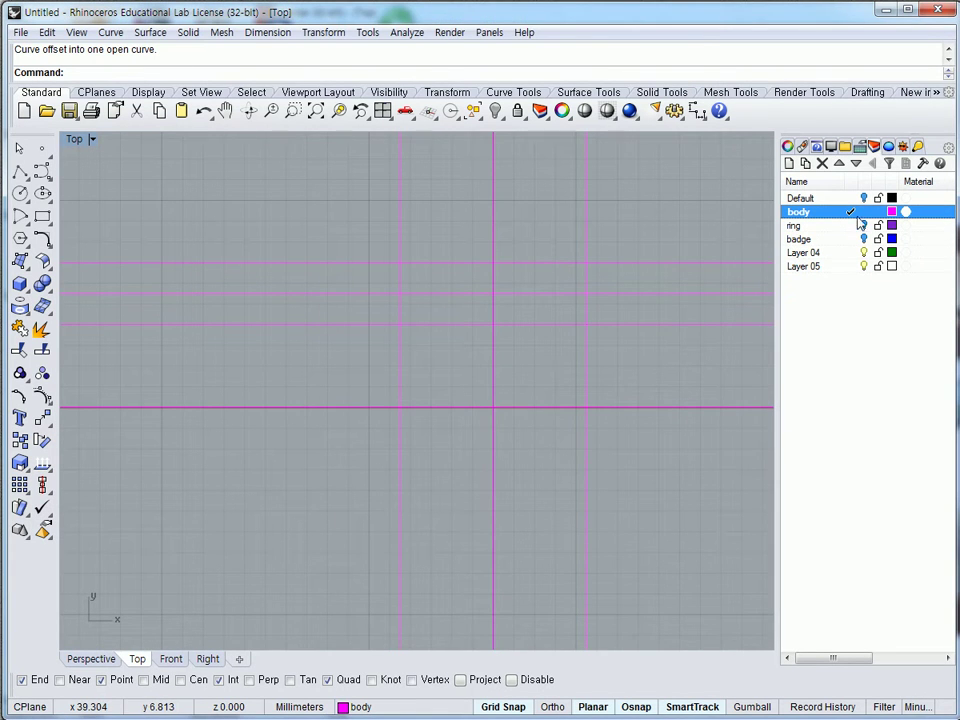
# - Set the body layer's colour to Brown
pyautogui.click(892, 212)
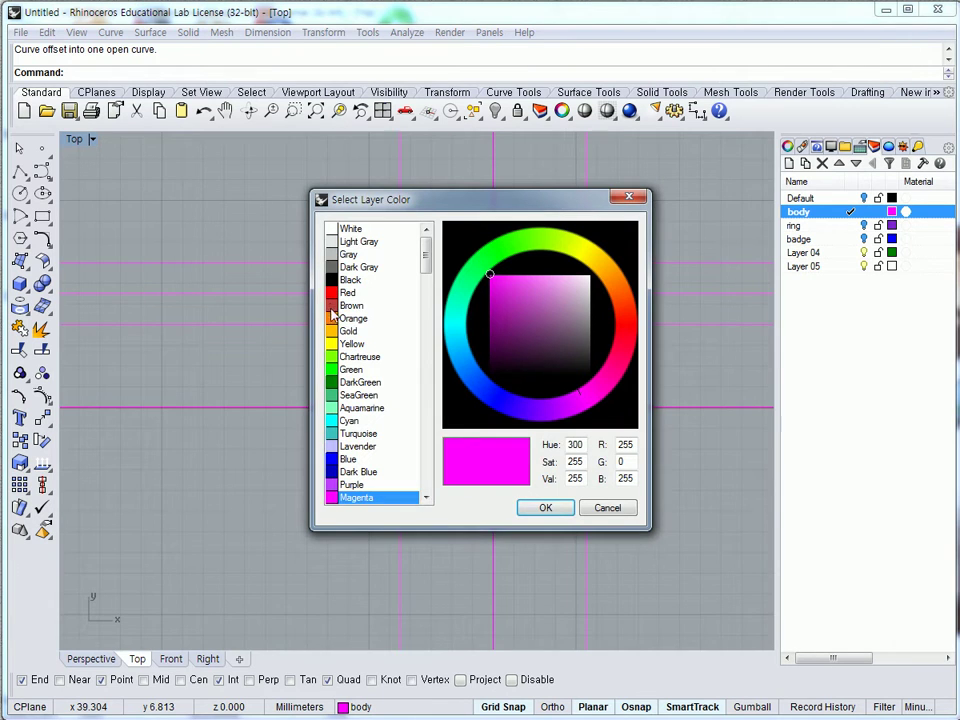
pyautogui.click(350, 305)
pyautogui.click(547, 508)
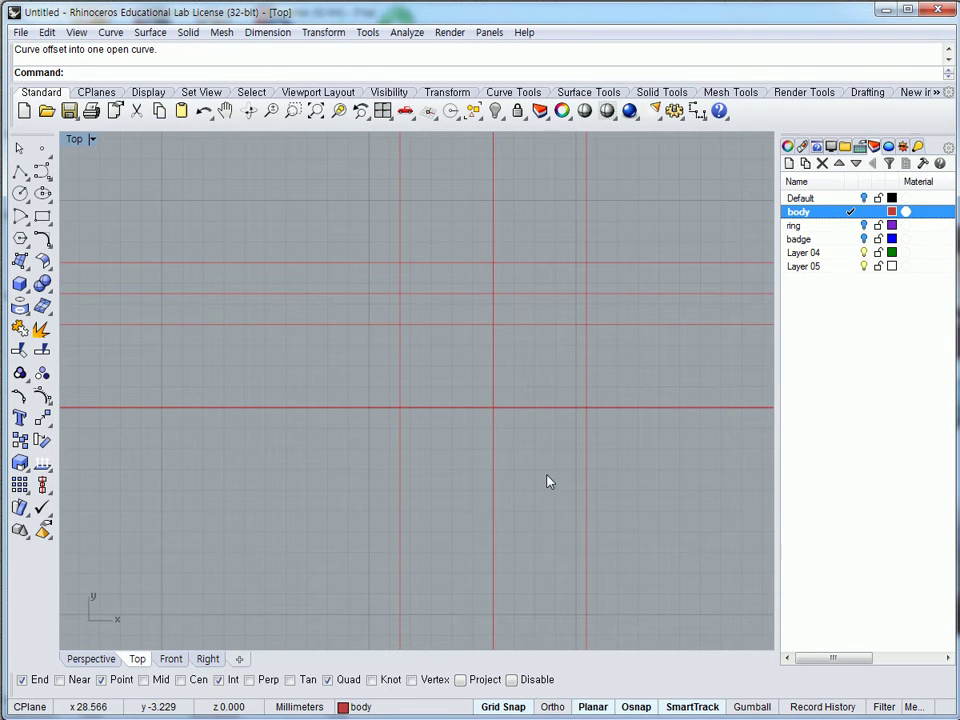
# - Draw two circles of radius 1.5 mm centred where the slot's horizontal axis crosses its two outer vertical guide lines
pyautogui.moveTo(466, 315); pyautogui.dragTo(484, 283, button='right')
pyautogui.scroll(1, 484, 283)
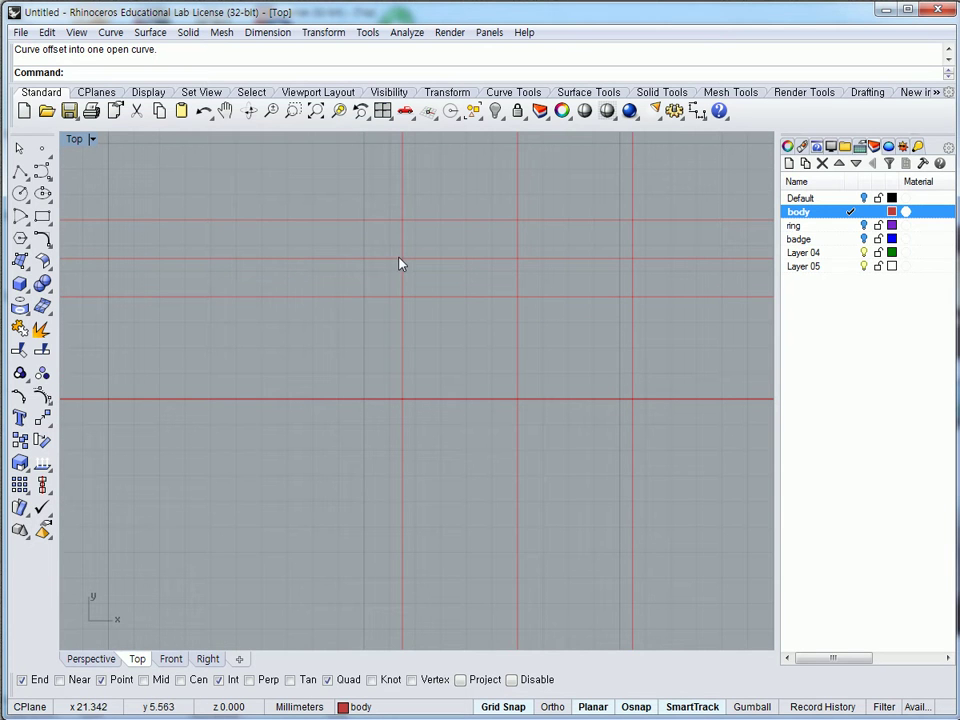
pyautogui.click(20, 193)
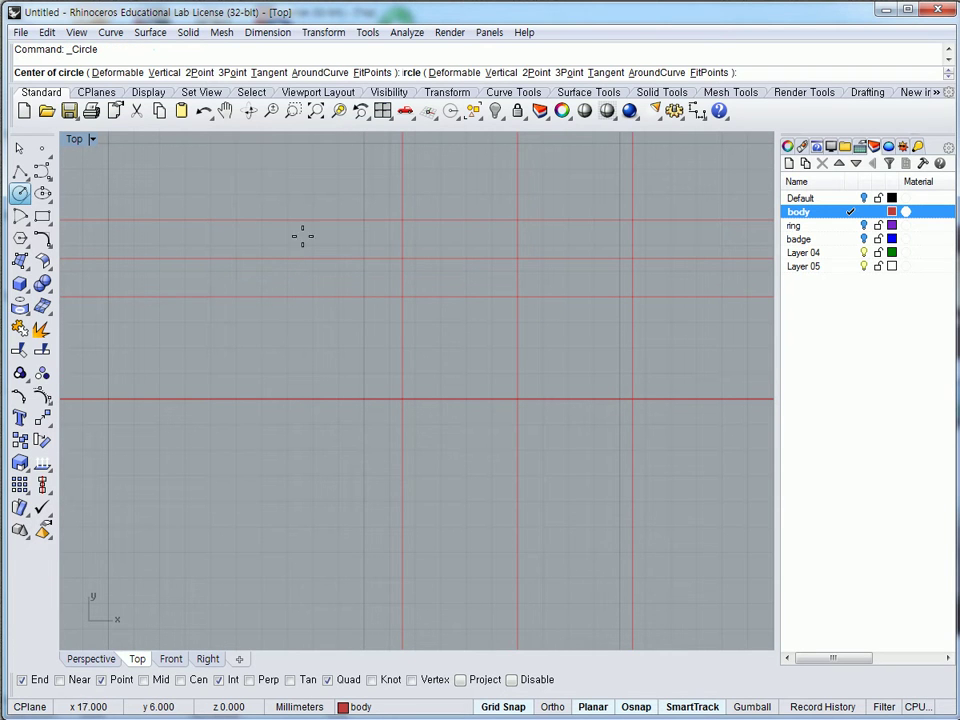
pyautogui.click(402, 258)
pyautogui.press('Return')
pyautogui.press('Return')
pyautogui.click(632, 258)
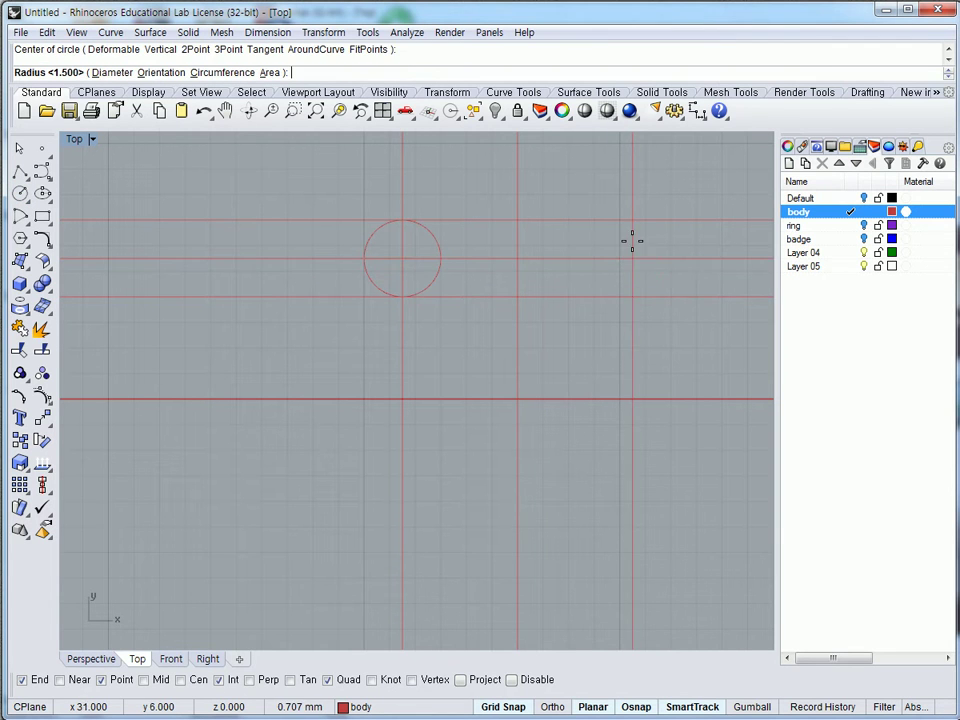
pyautogui.click(632, 221)
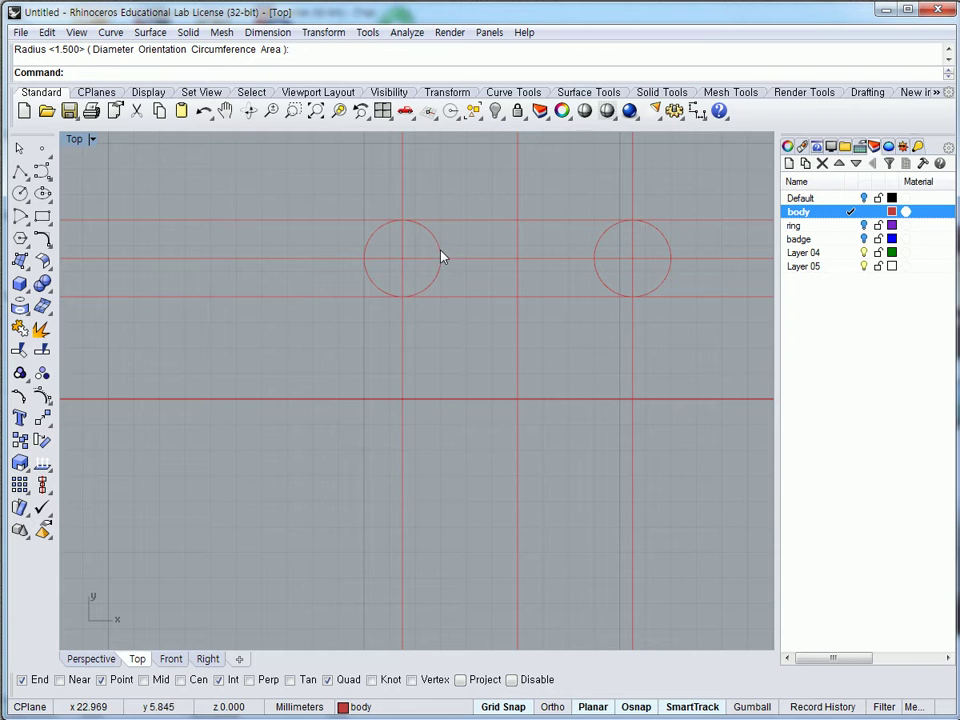
# - Move the left circle inward from its left quadrant point onto the left vertical guide line
pyautogui.write('M')
pyautogui.press('Return')
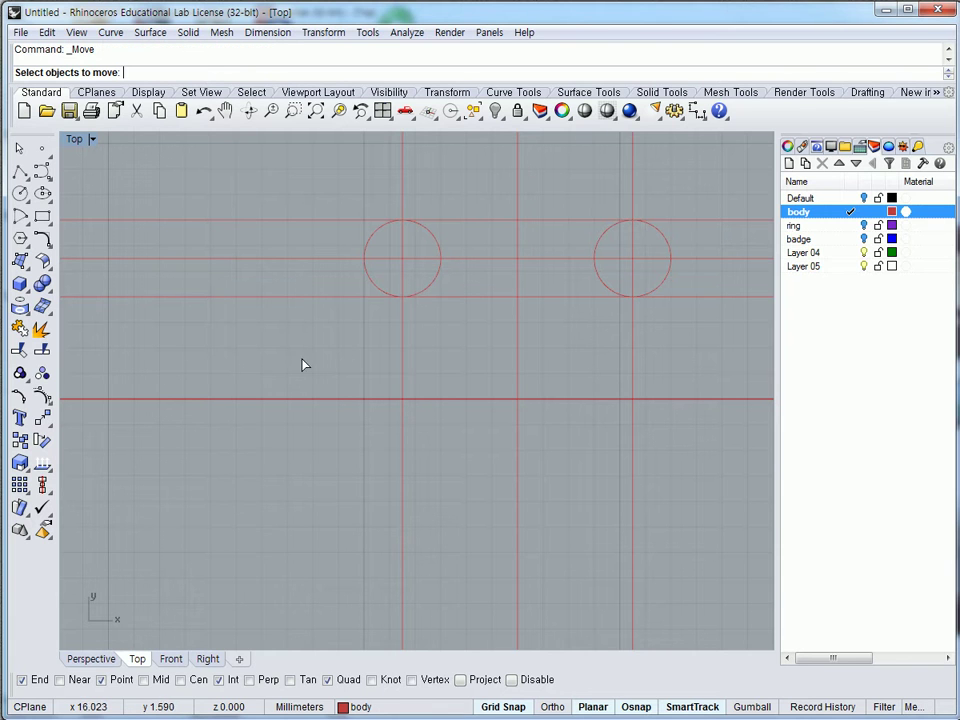
pyautogui.click(365, 253)
pyautogui.press('Return')
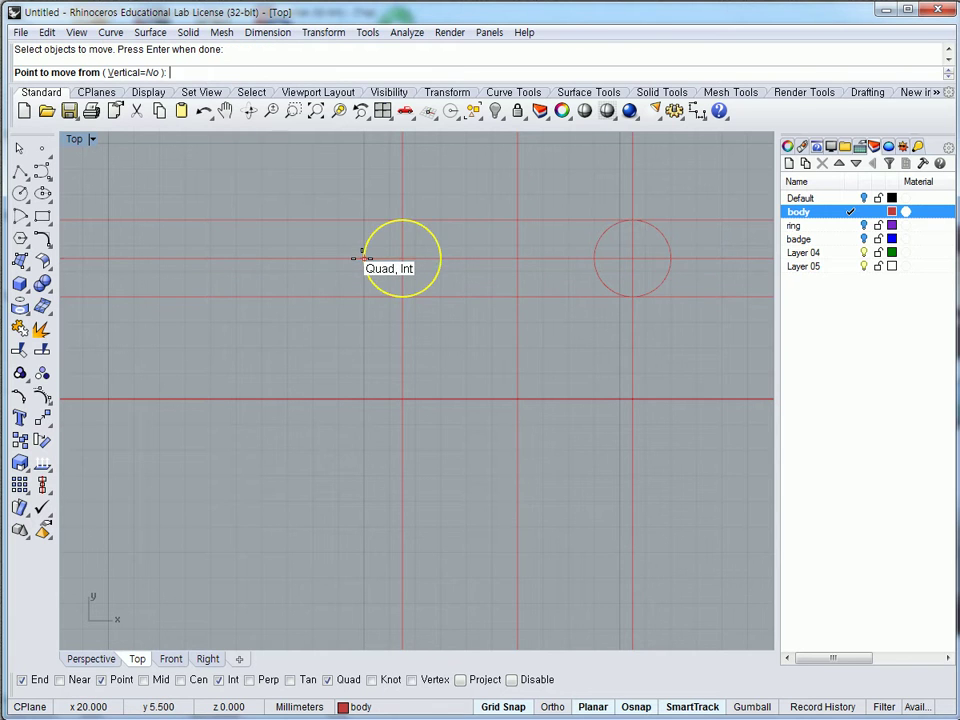
pyautogui.click(364, 258)
pyautogui.click(403, 258)
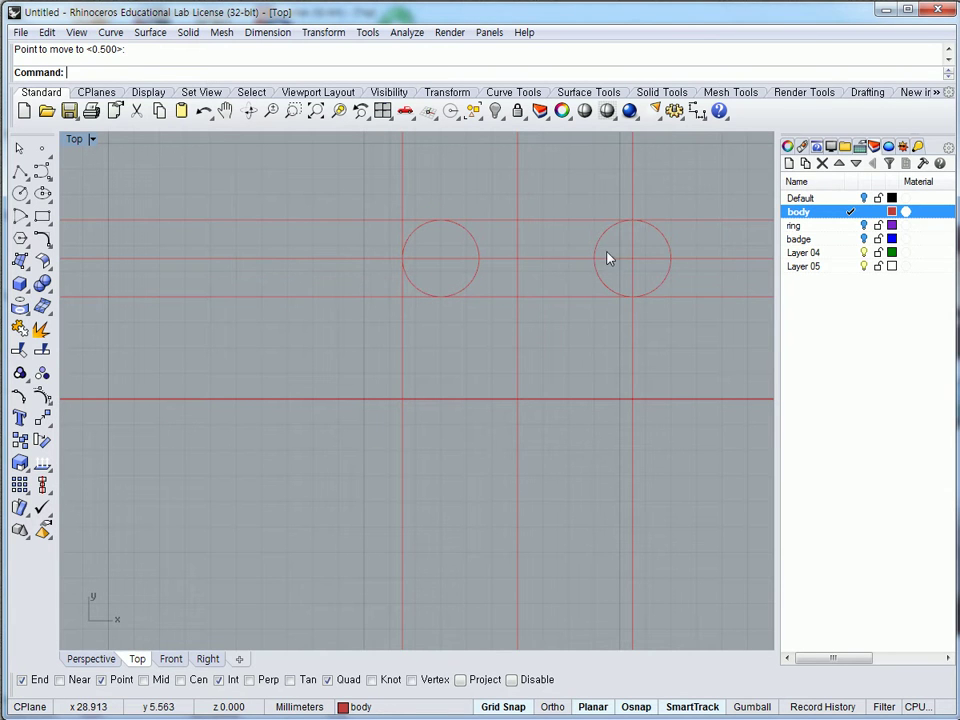
# - Move the right circle inward from its right quadrant point onto the right vertical guide line
pyautogui.click(668, 253)
pyautogui.press('Return')
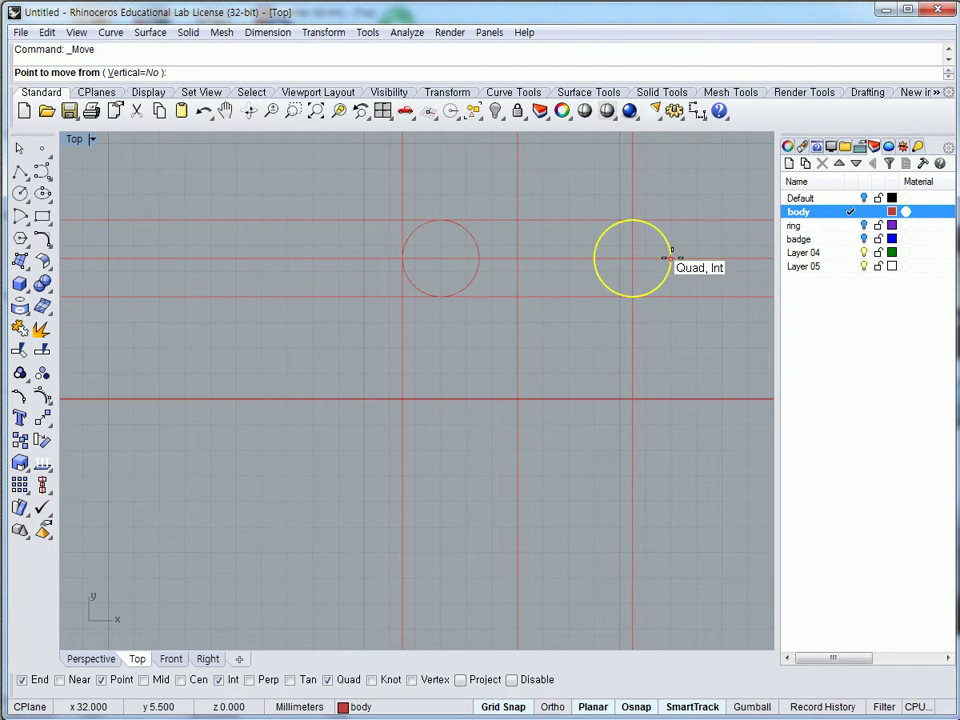
pyautogui.click(670, 258)
pyautogui.click(632, 258)
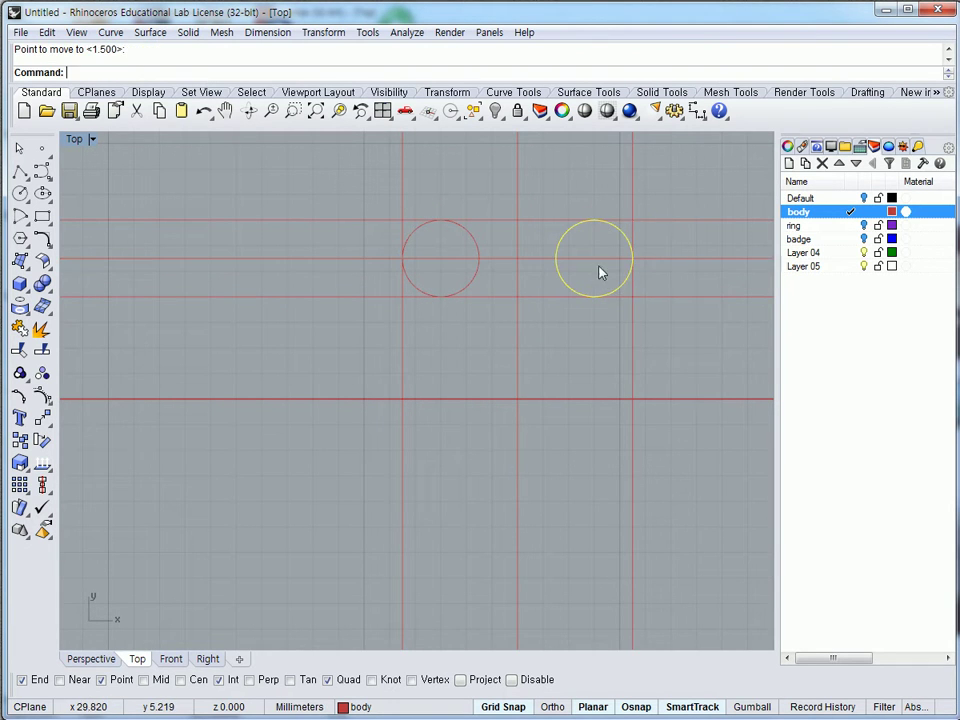
# - Trim the two circles and the upper and lower horizontal guide lines against each other to leave a rounded slot outline
pyautogui.keyDown('shift'); pyautogui.click(479, 253); pyautogui.keyUp('shift')
pyautogui.keyDown('shift'); pyautogui.click(488, 221); pyautogui.keyUp('shift')
pyautogui.keyDown('shift'); pyautogui.click(497, 298); pyautogui.keyUp('shift')
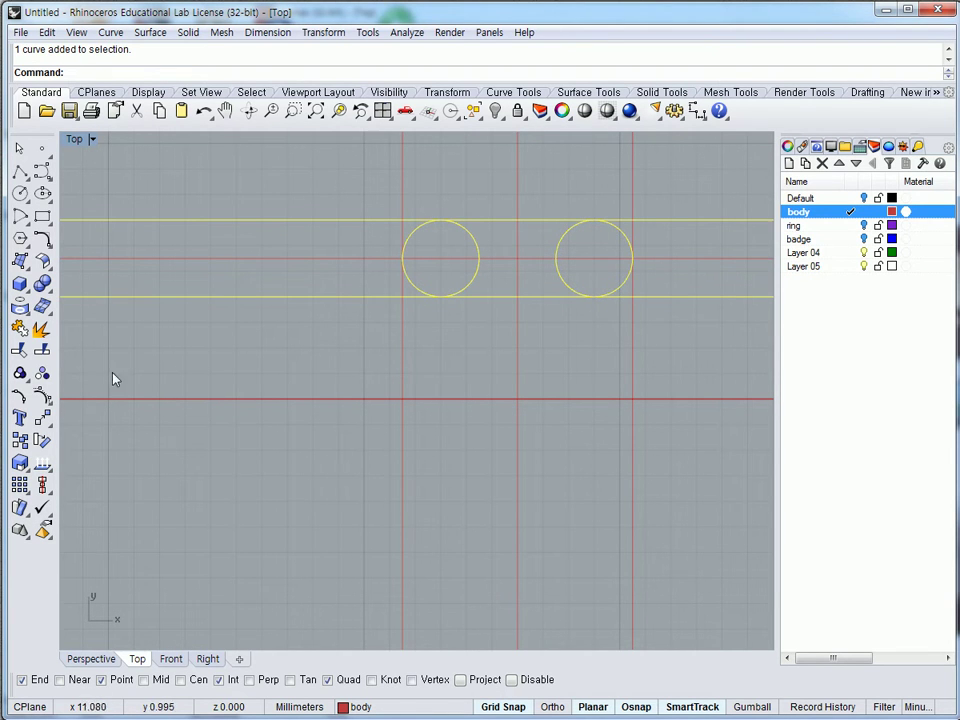
pyautogui.click(19, 349)
pyautogui.click(480, 250)
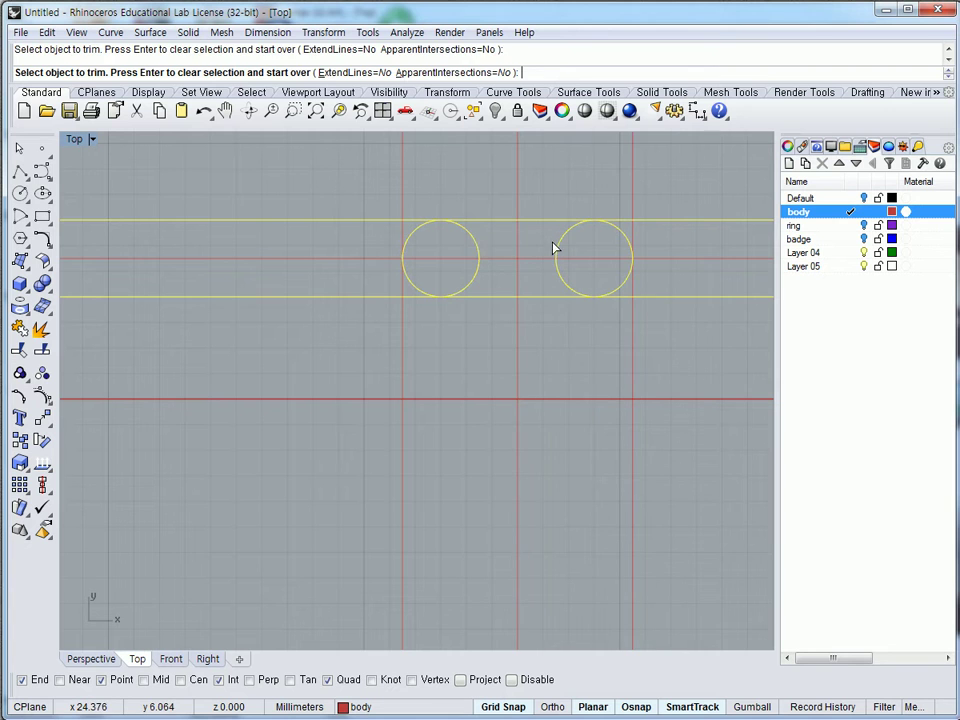
pyautogui.click(559, 247)
pyautogui.click(656, 227)
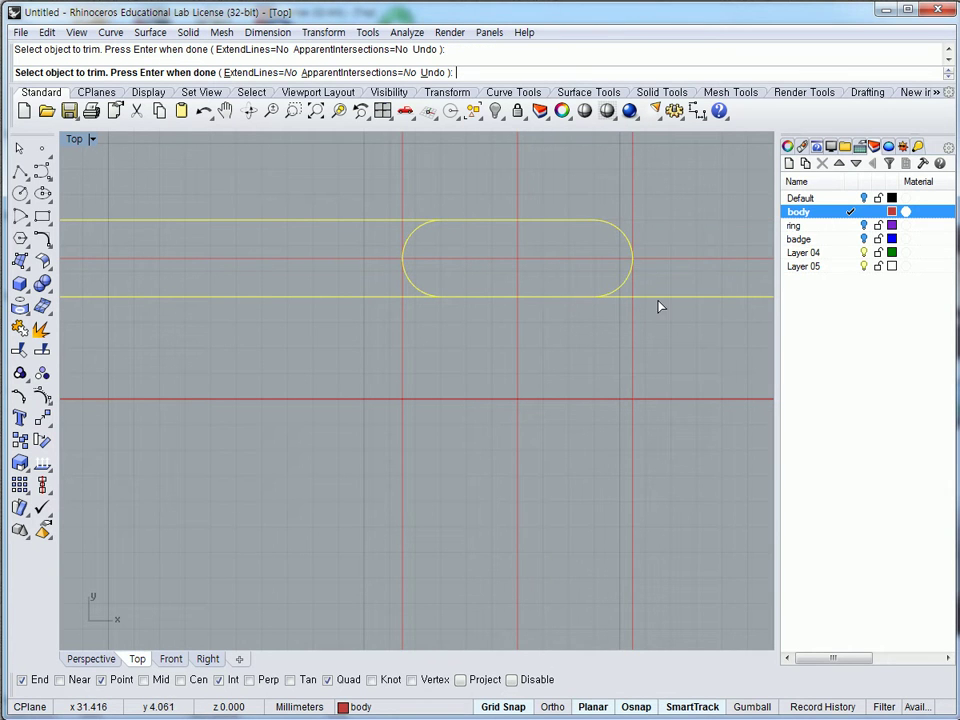
pyautogui.click(659, 300)
pyautogui.click(364, 222)
pyautogui.click(371, 300)
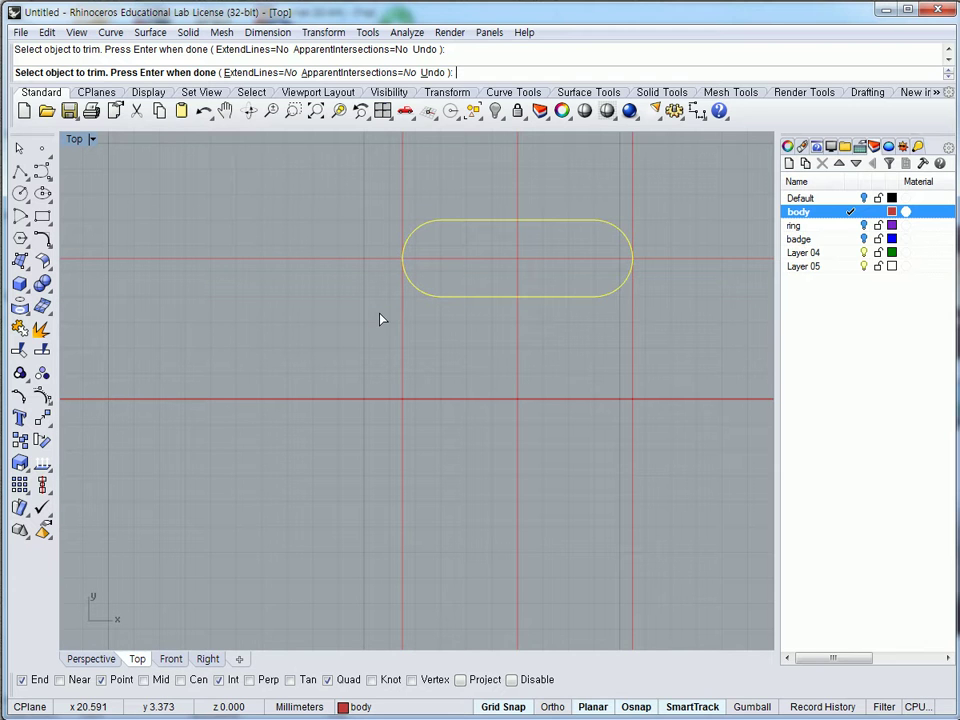
pyautogui.press('Return')
# - Join the four trimmed slot curves into one closed curve
pyautogui.click(19, 349)
pyautogui.scroll(-4, 405, 332)
pyautogui.press('Escape')
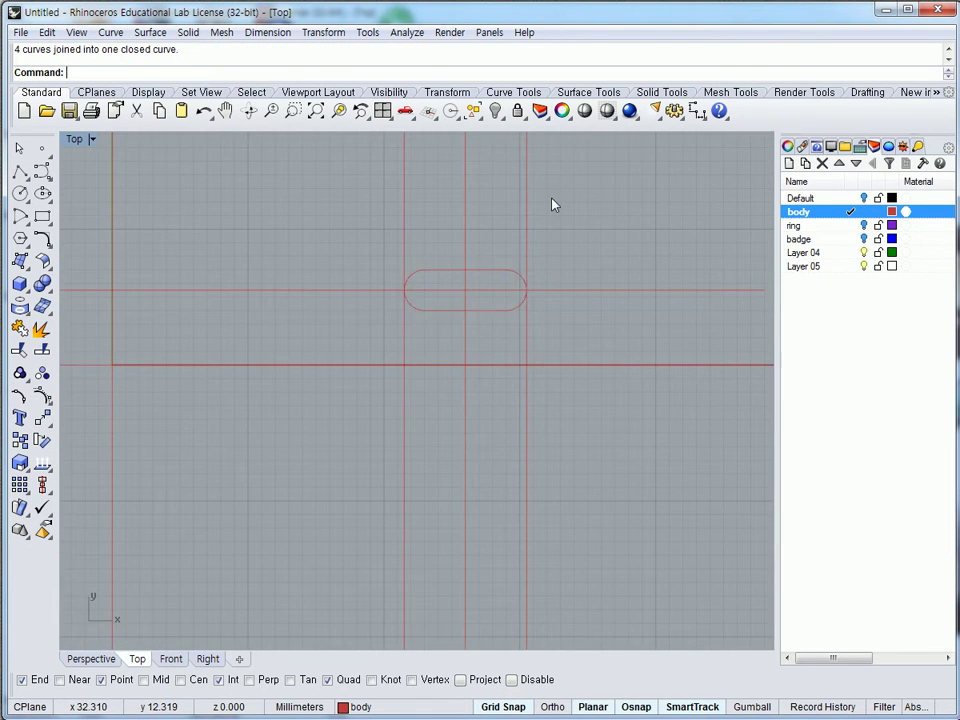
# - Select the closed slot curve and restore the four-viewport layout
pyautogui.click(502, 271)
pyautogui.scroll(-3, 490, 297)
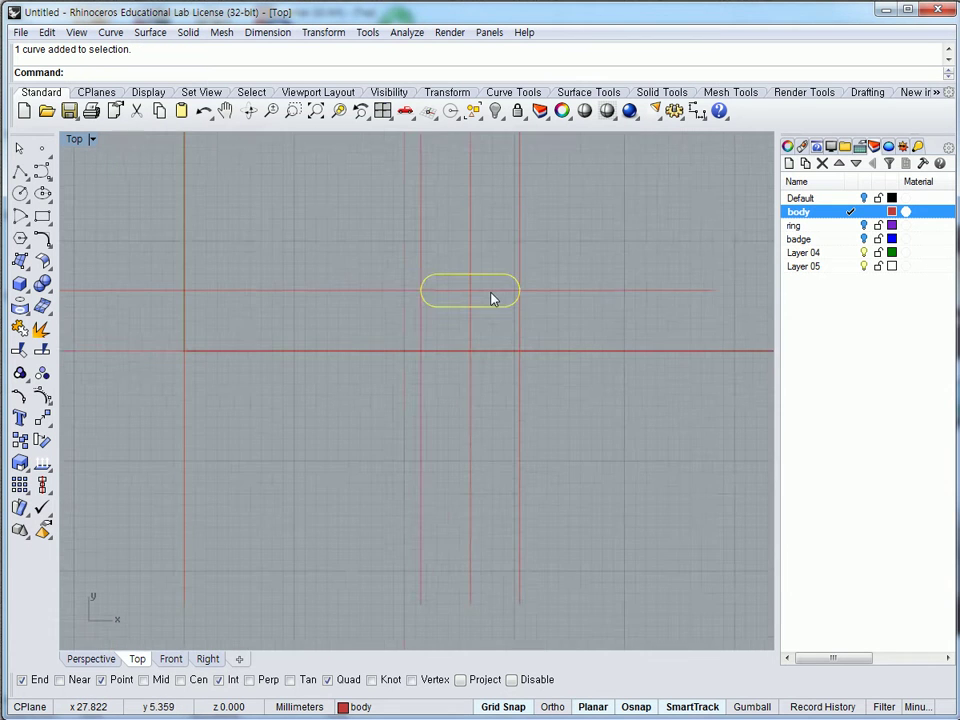
pyautogui.moveTo(473, 300); pyautogui.dragTo(451, 369, button='right')
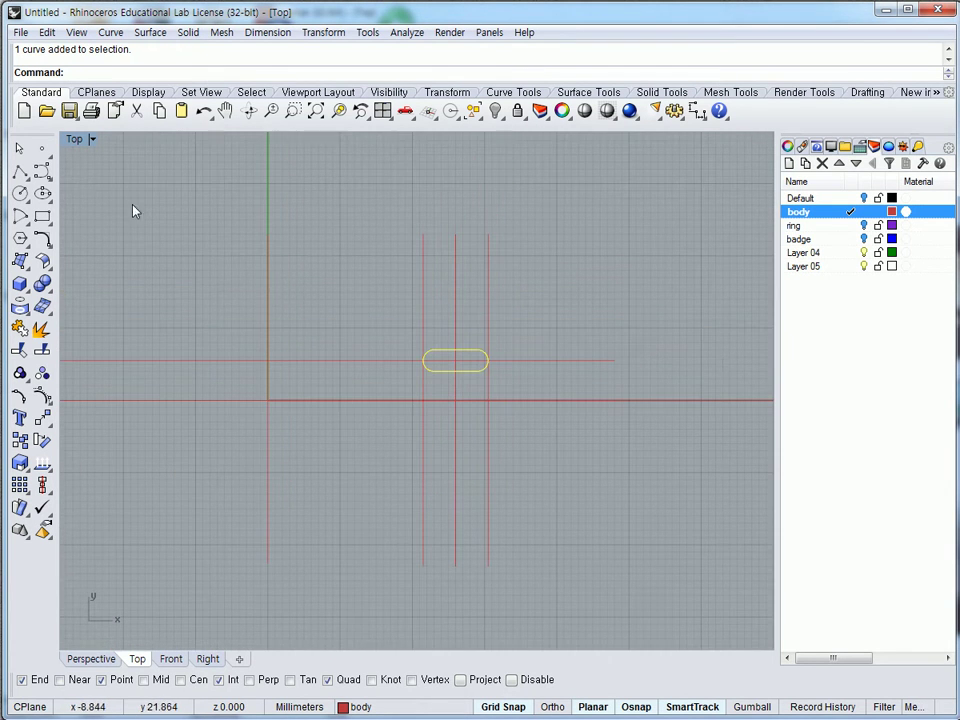
pyautogui.doubleClick(76, 141)
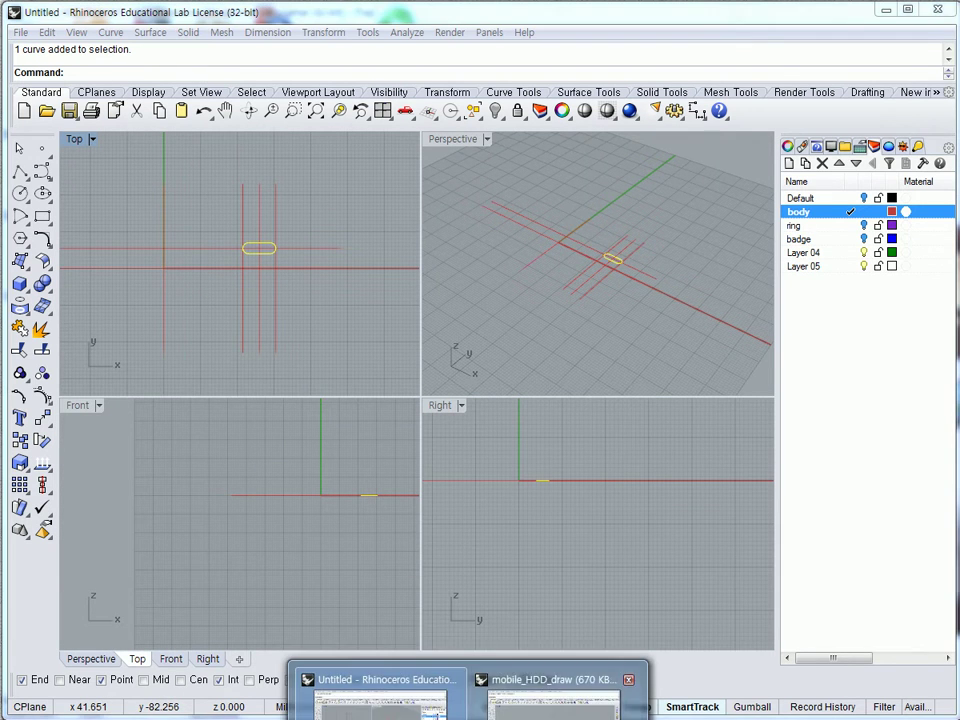
# - Switch to the mobile_HDD_draw reference drawing and dimension the vertical distance between the lower and upper slots on the right side
pyautogui.click(547, 681)
pyautogui.scroll(-2, 465, 432)
pyautogui.scroll(-1, 467, 432)
pyautogui.moveTo(467, 432); pyautogui.dragTo(454, 471, button='right')
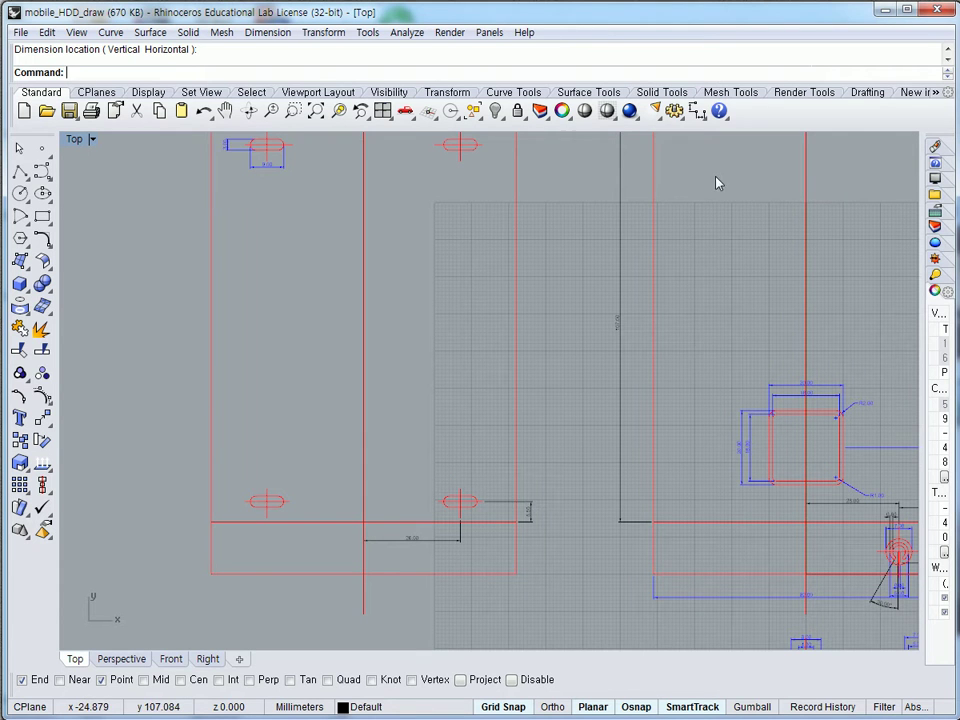
pyautogui.click(695, 111)
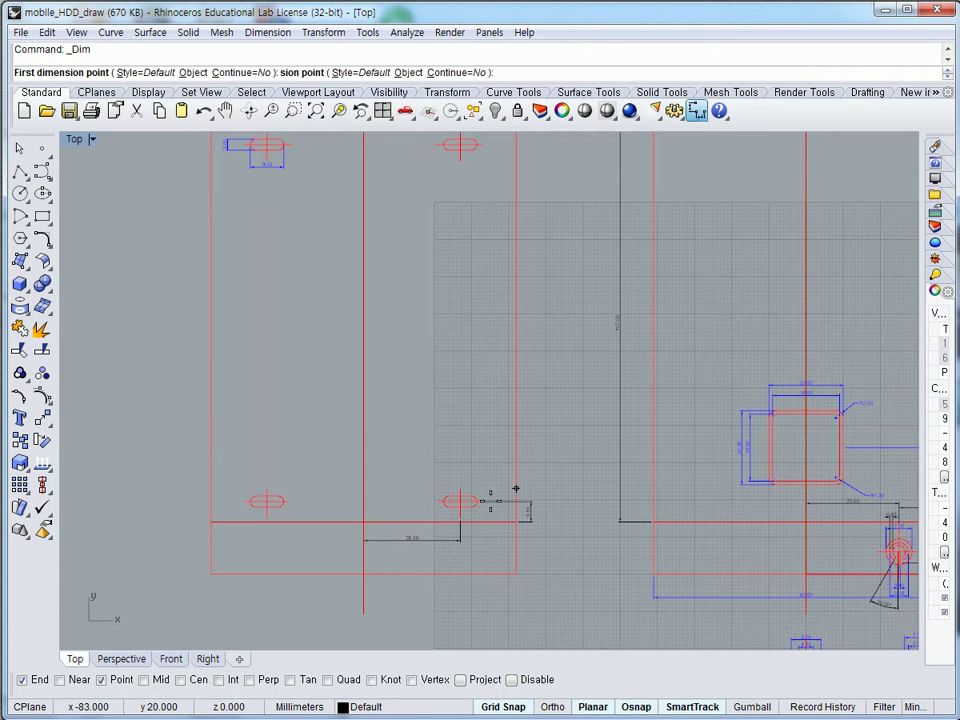
pyautogui.click(482, 501)
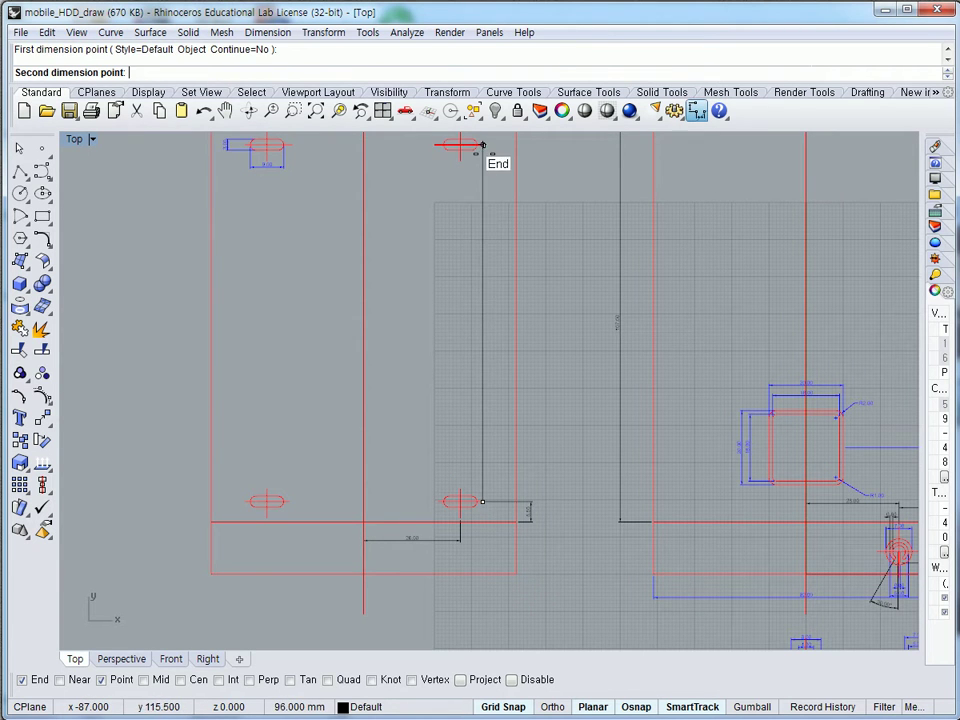
pyautogui.click(482, 145)
pyautogui.click(570, 320)
pyautogui.scroll(3, 576, 352)
pyautogui.scroll(1, 576, 352)
pyautogui.scroll(-6, 574, 351)
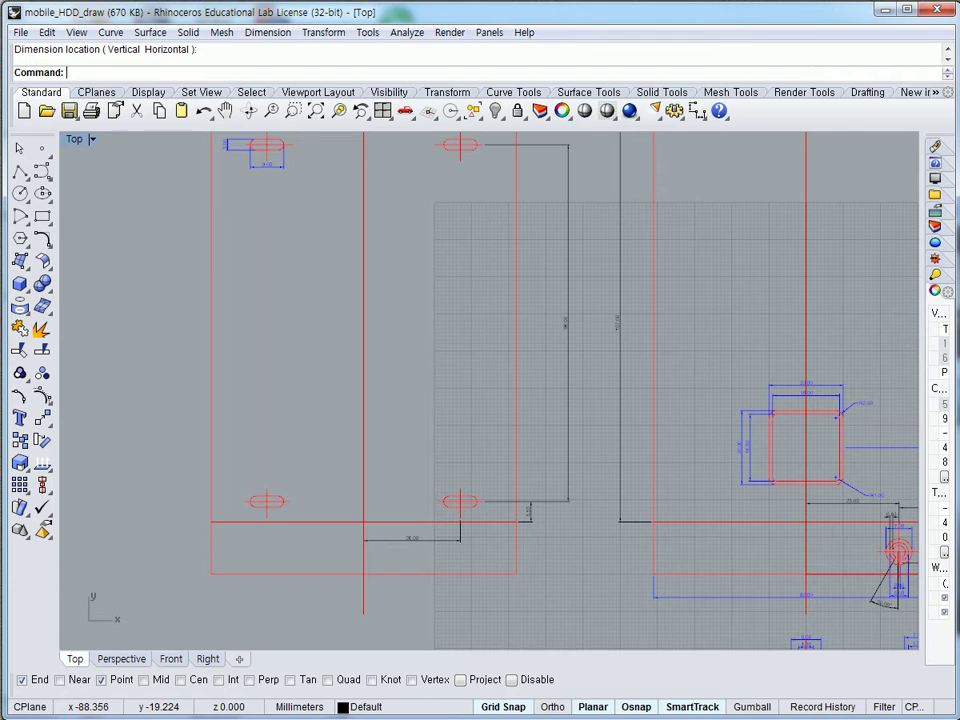
# - Switch back to the untitled drive model and maximise the Right viewport around the selected slot curve
pyautogui.click(375, 700)
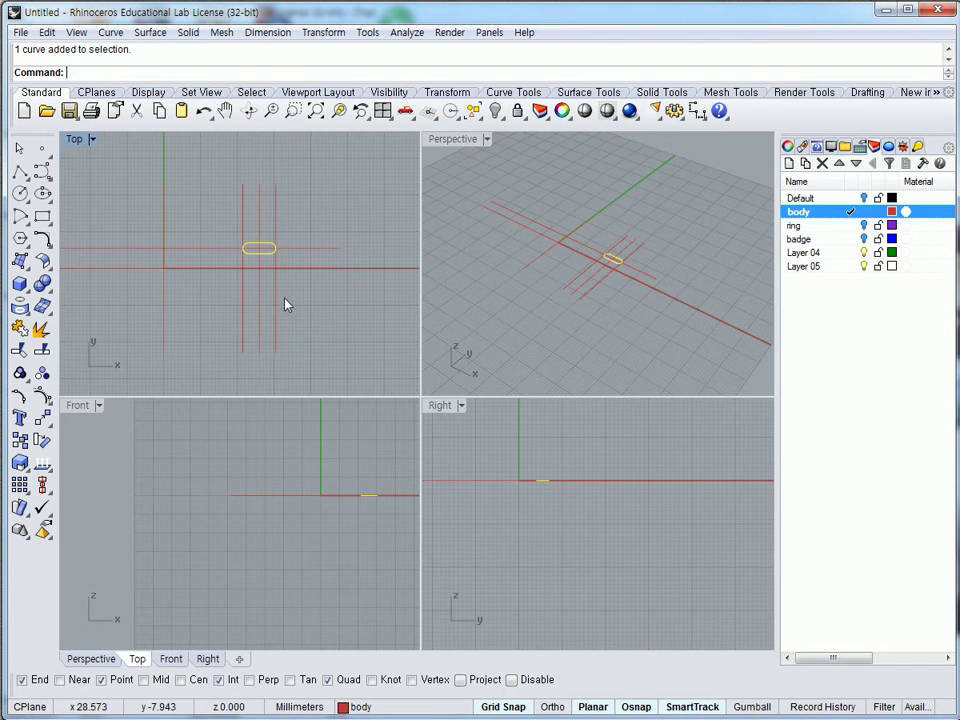
pyautogui.moveTo(497, 478); pyautogui.dragTo(524, 463, button='right')
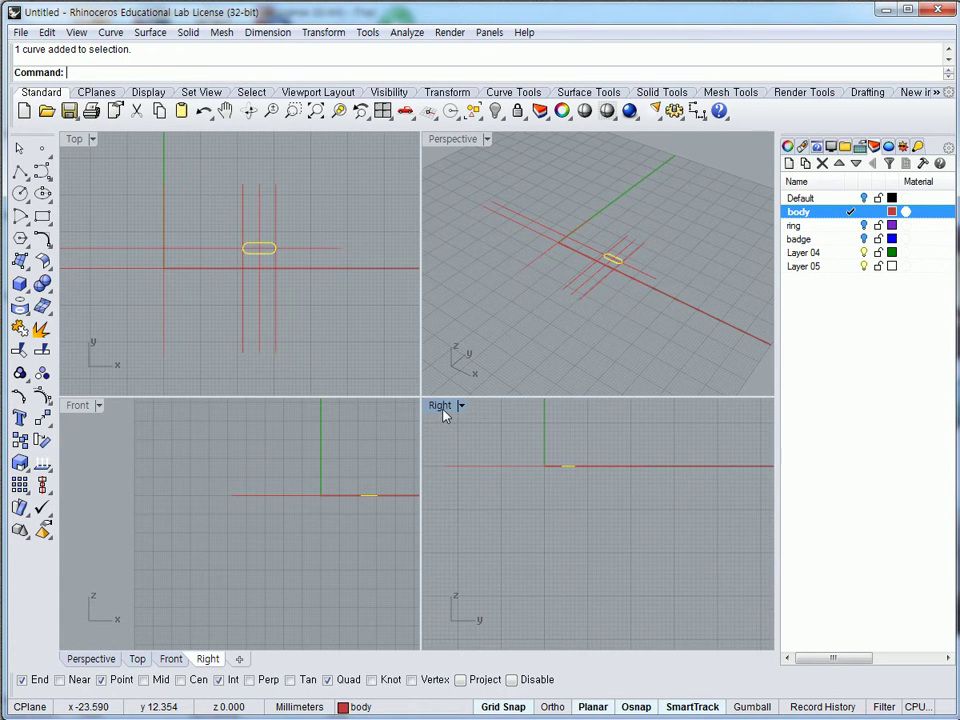
pyautogui.doubleClick(440, 405)
pyautogui.moveTo(403, 403)
pyautogui.mouseDown(button='right')
pyautogui.moveTo(356, 328)
pyautogui.moveTo(404, 416)
pyautogui.mouseUp(button='right')
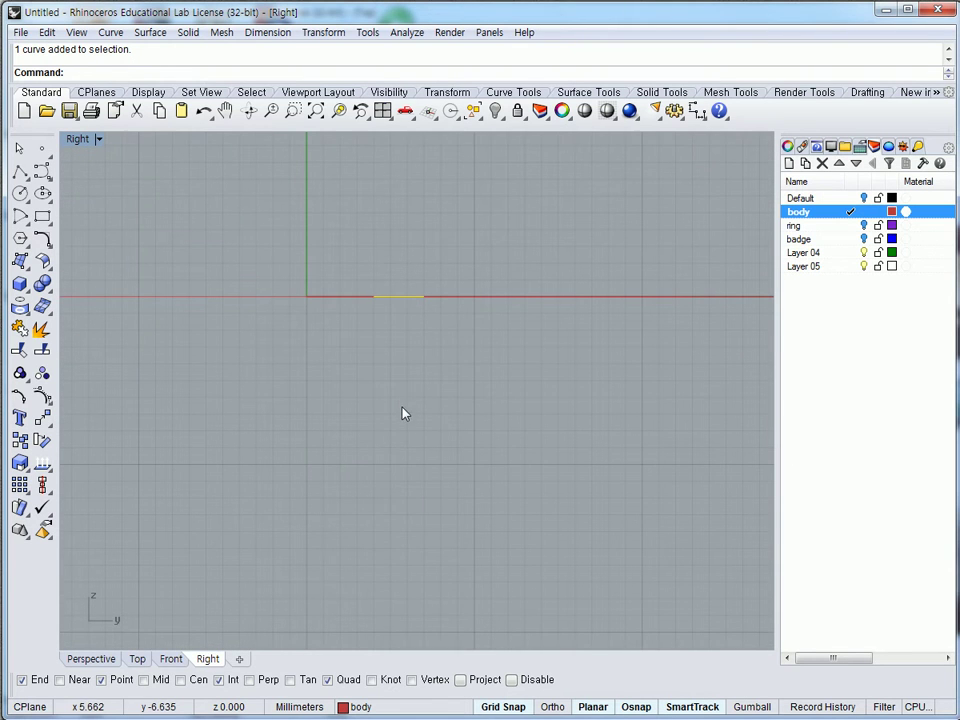
# - Extrude the closed slot curve 1 mm downward as a tapered solid with a draft angle of 5 degrees
pyautogui.click(662, 92)
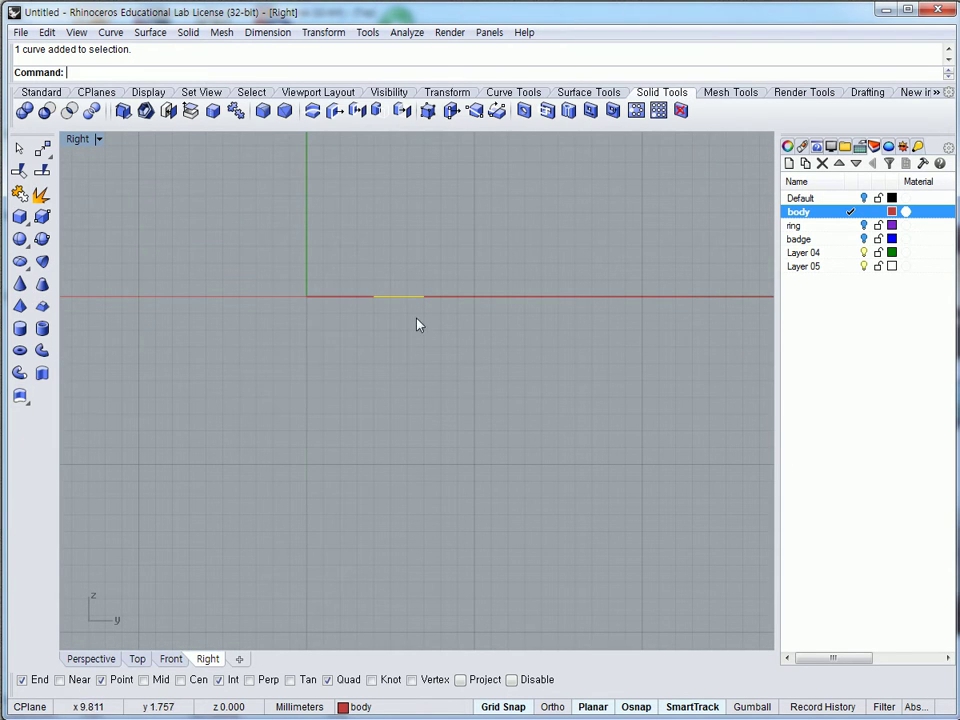
pyautogui.click(24, 396)
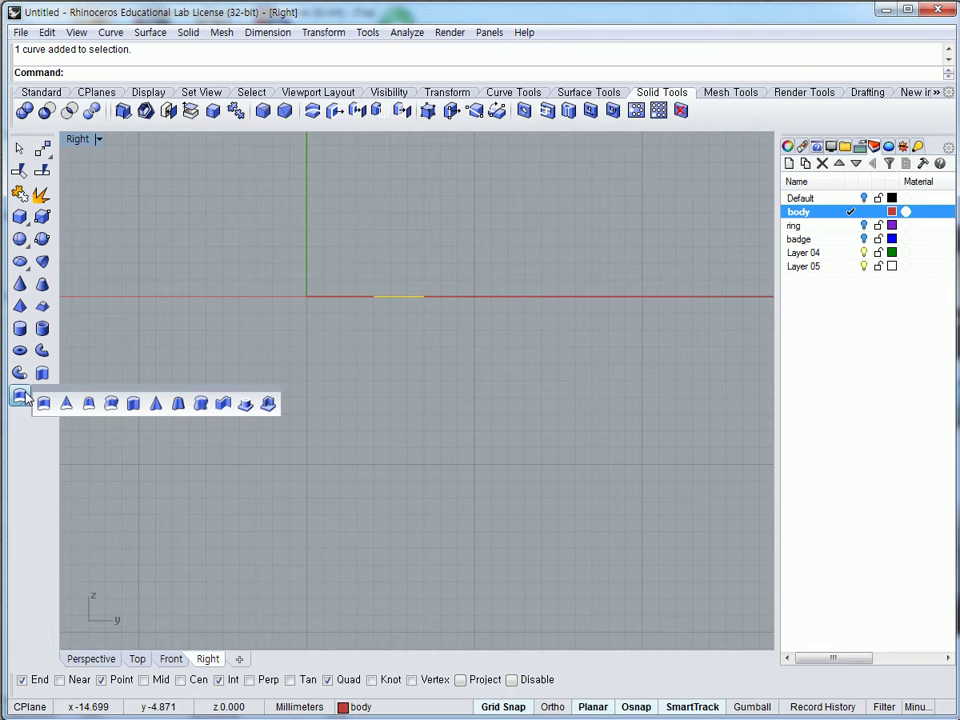
pyautogui.click(180, 405)
pyautogui.scroll(5, 366, 327)
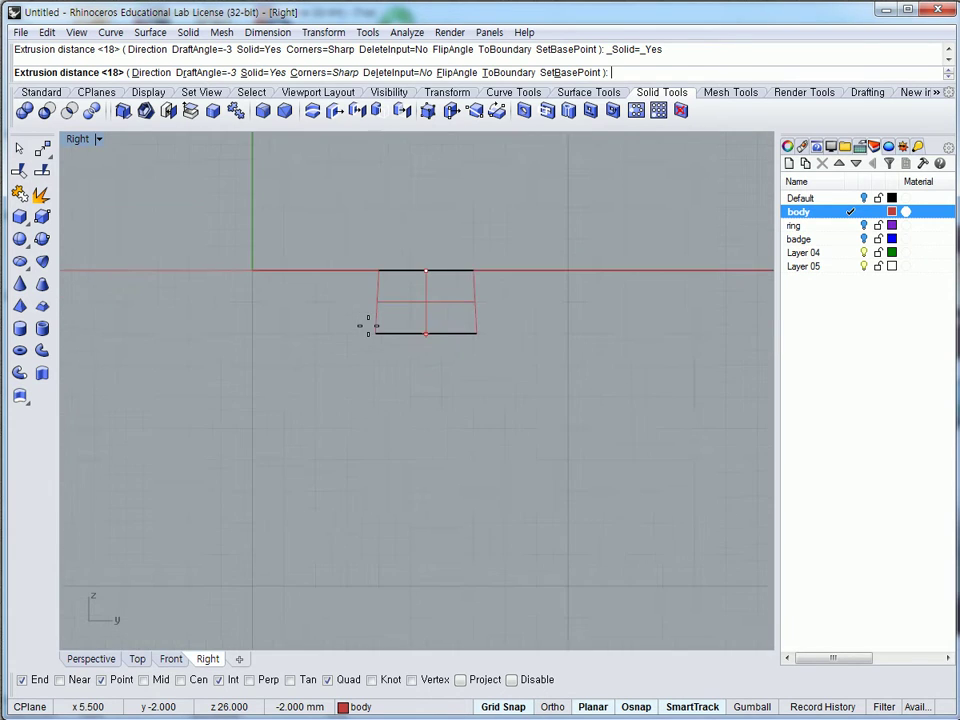
pyautogui.moveTo(368, 327); pyautogui.dragTo(336, 386, button='right')
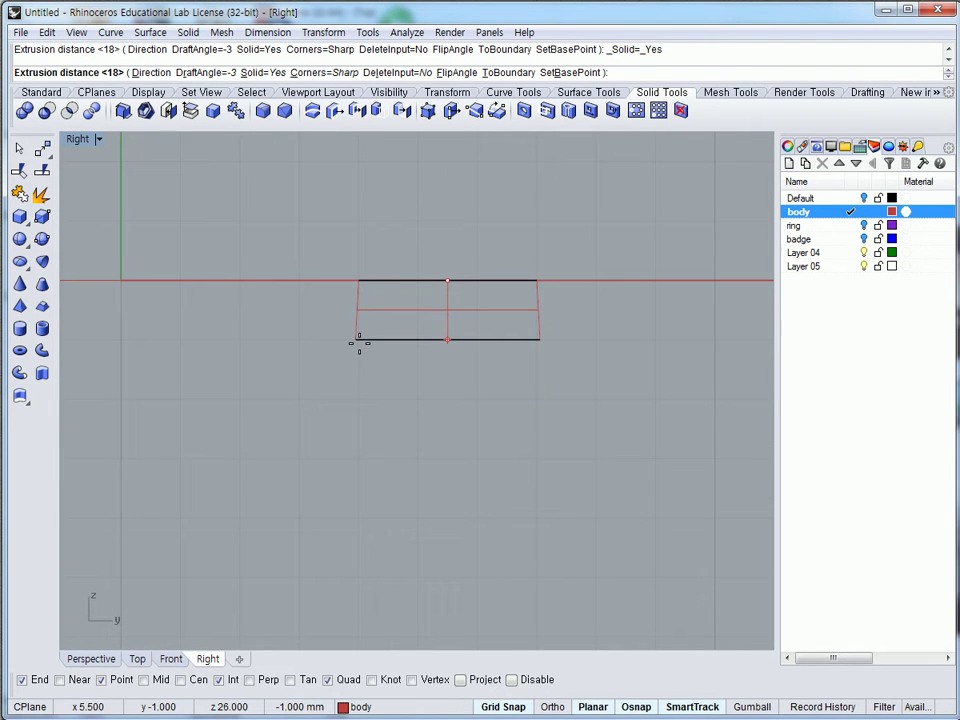
pyautogui.click(226, 73)
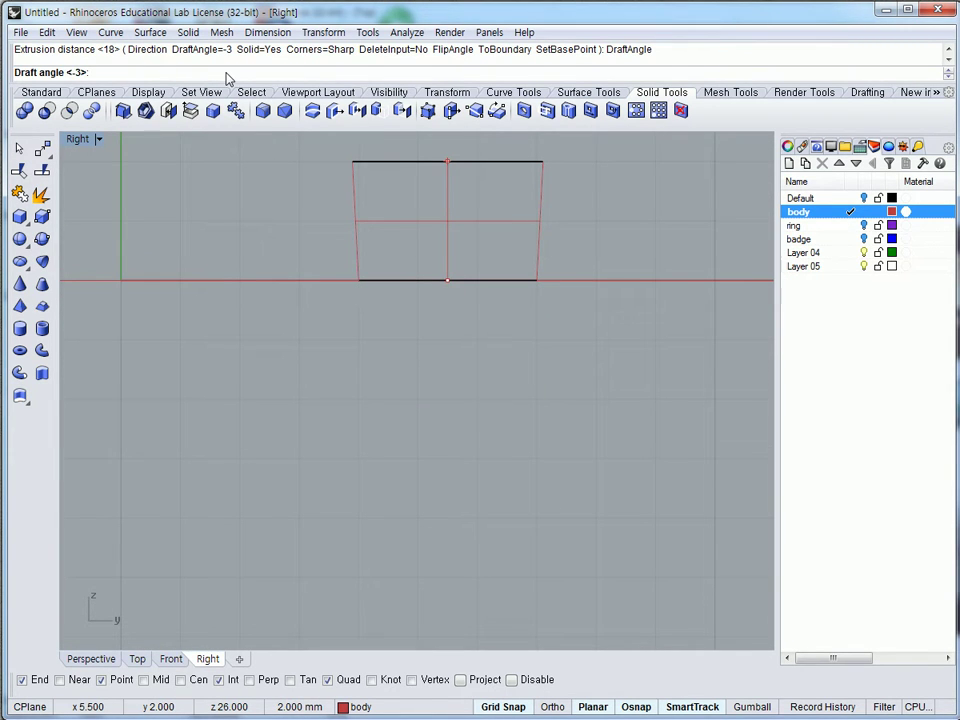
pyautogui.write('5')
pyautogui.press('Return')
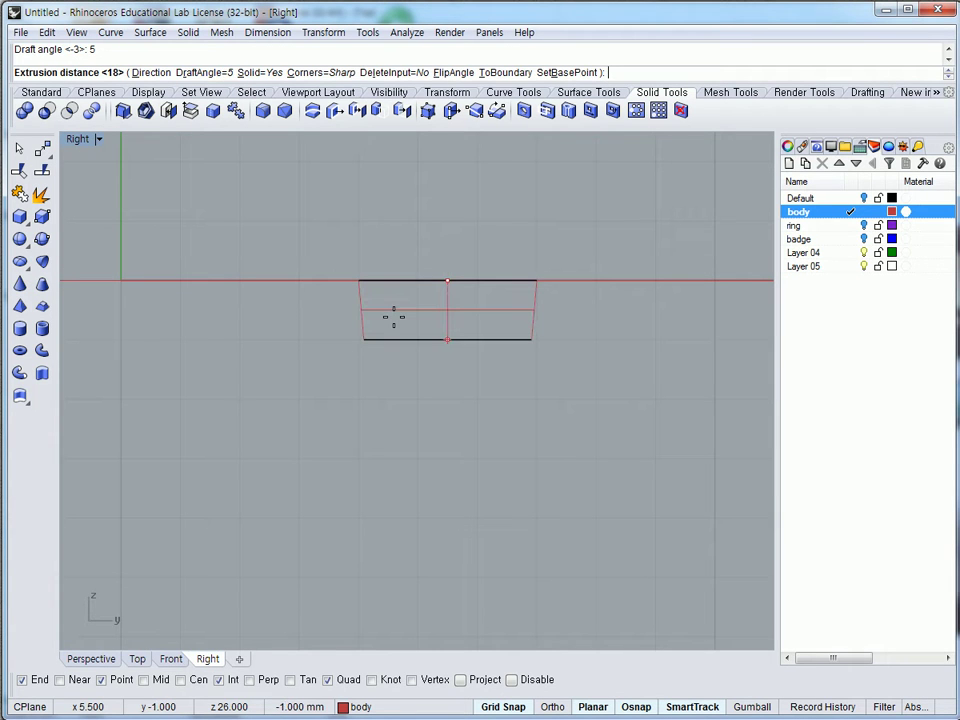
pyautogui.click(395, 323)
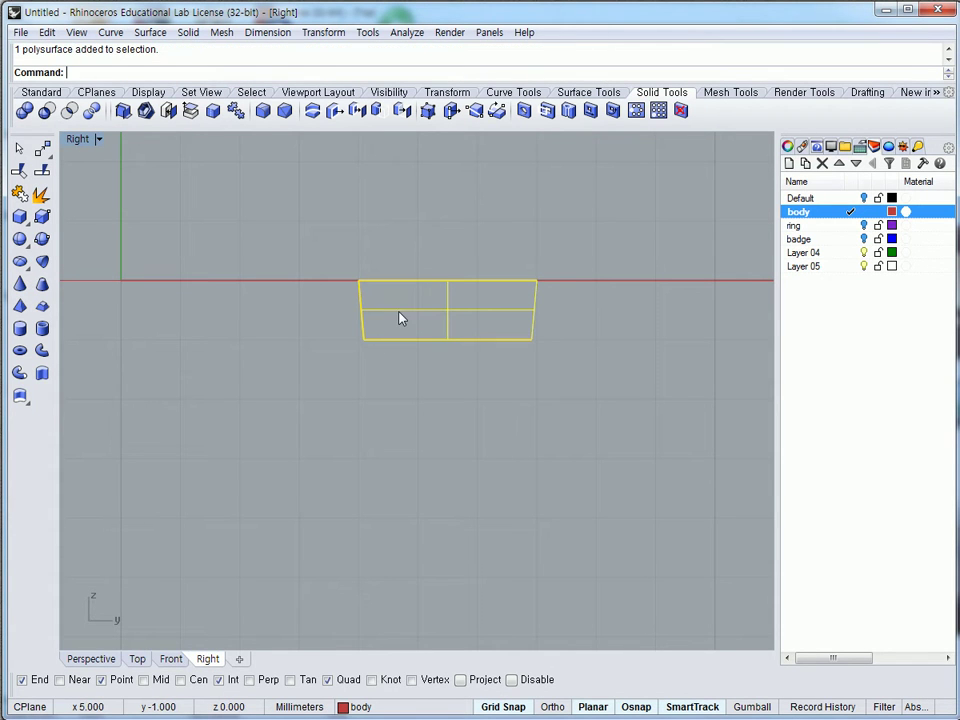
# - Restore the four-viewport layout and copy the tapered slot solid by the relative offset @0,96 in the Top view
pyautogui.doubleClick(78, 139)
pyautogui.moveTo(296, 261); pyautogui.dragTo(277, 333, button='right')
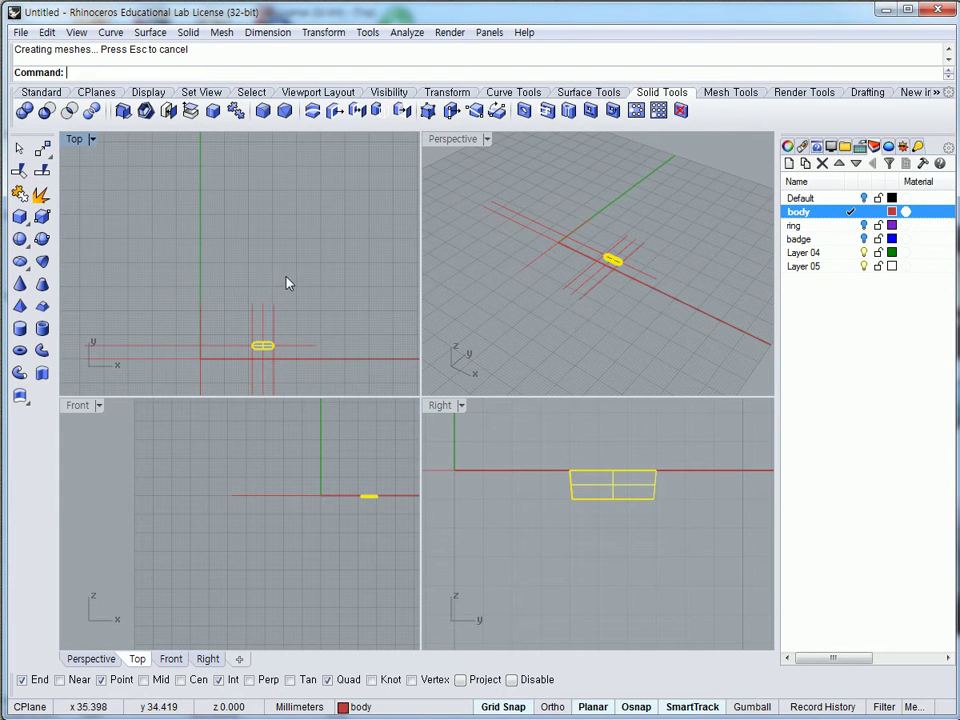
pyautogui.click(41, 92)
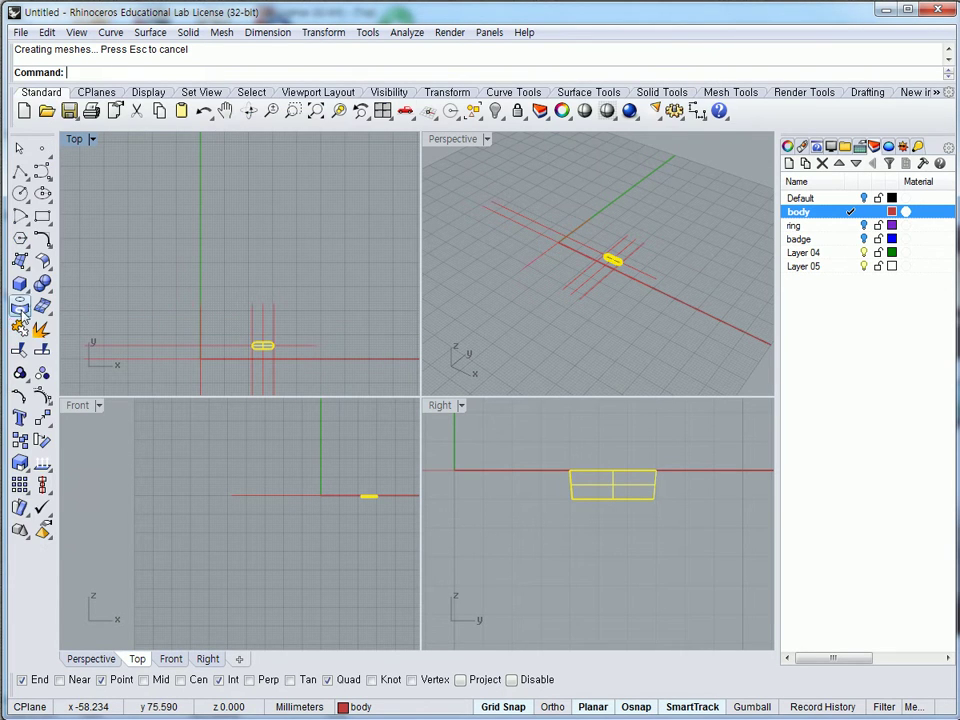
pyautogui.click(20, 440)
pyautogui.click(320, 332)
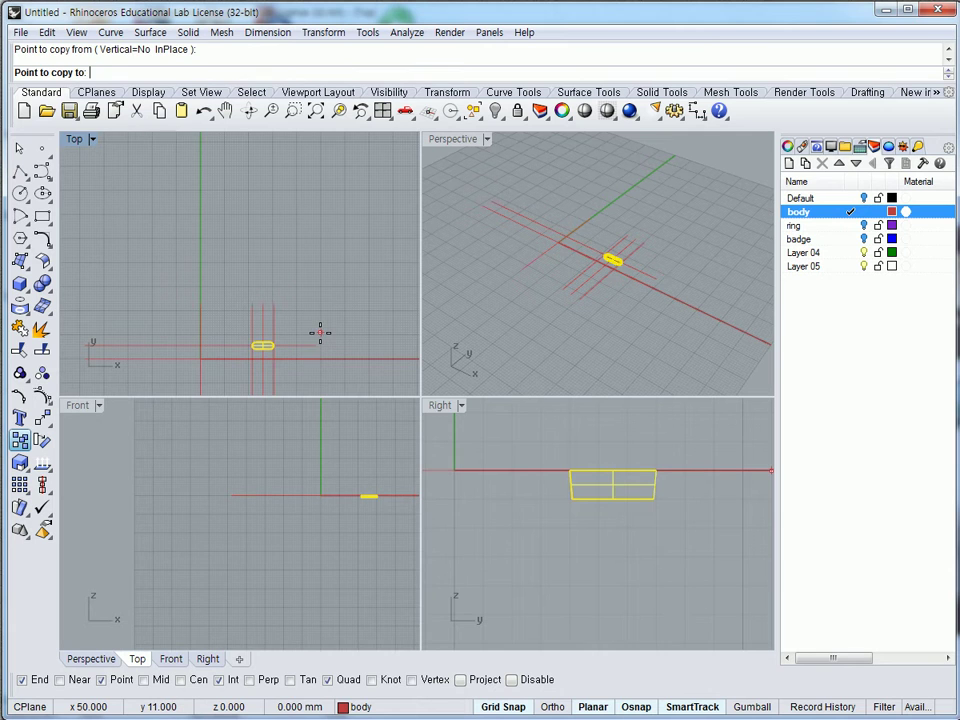
pyautogui.write('@0,96')
pyautogui.press('Return')
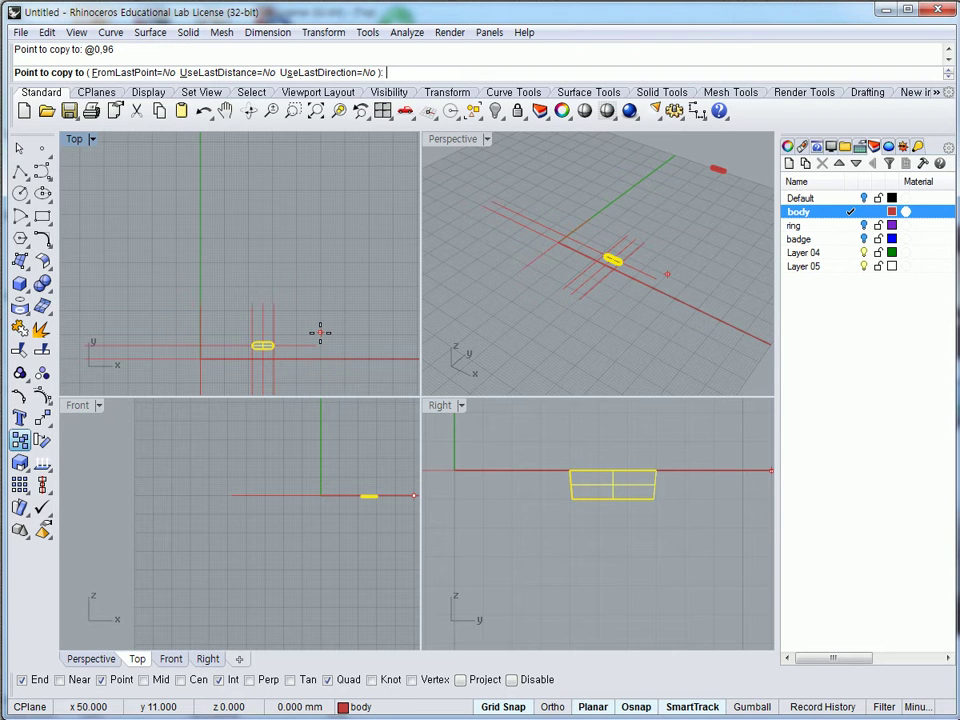
pyautogui.press('Return')
pyautogui.scroll(-3, 322, 330)
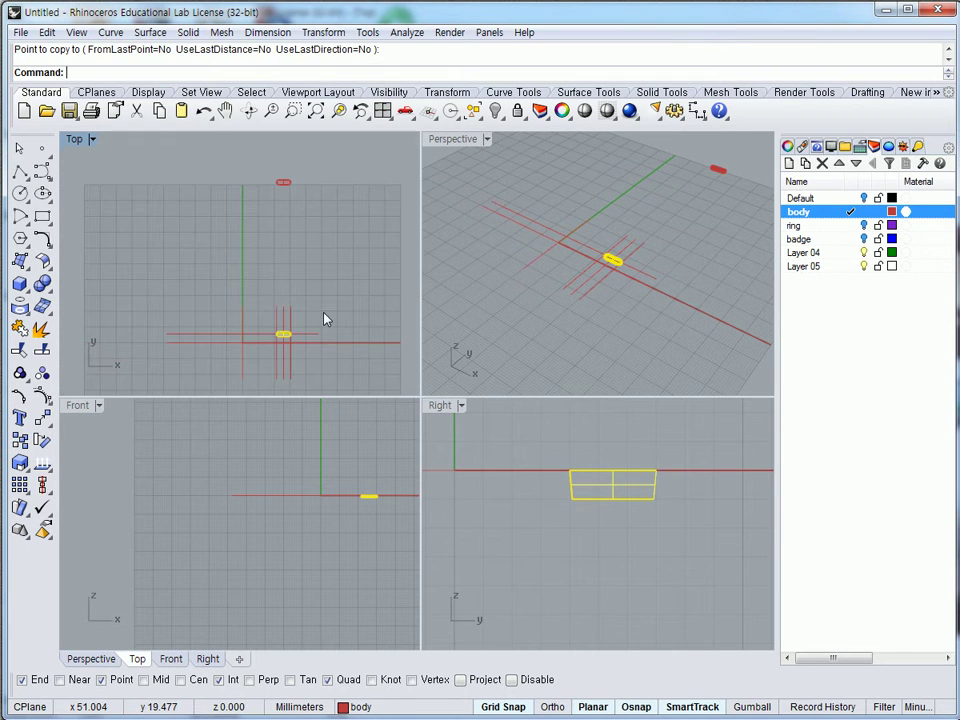
# - Mirror both slot solids across the vertical Y axis through the origin, starting the mirror plane at 0
pyautogui.click(285, 185)
pyautogui.write('mirror')
pyautogui.press('Return')
pyautogui.write('0')
pyautogui.press('Return')
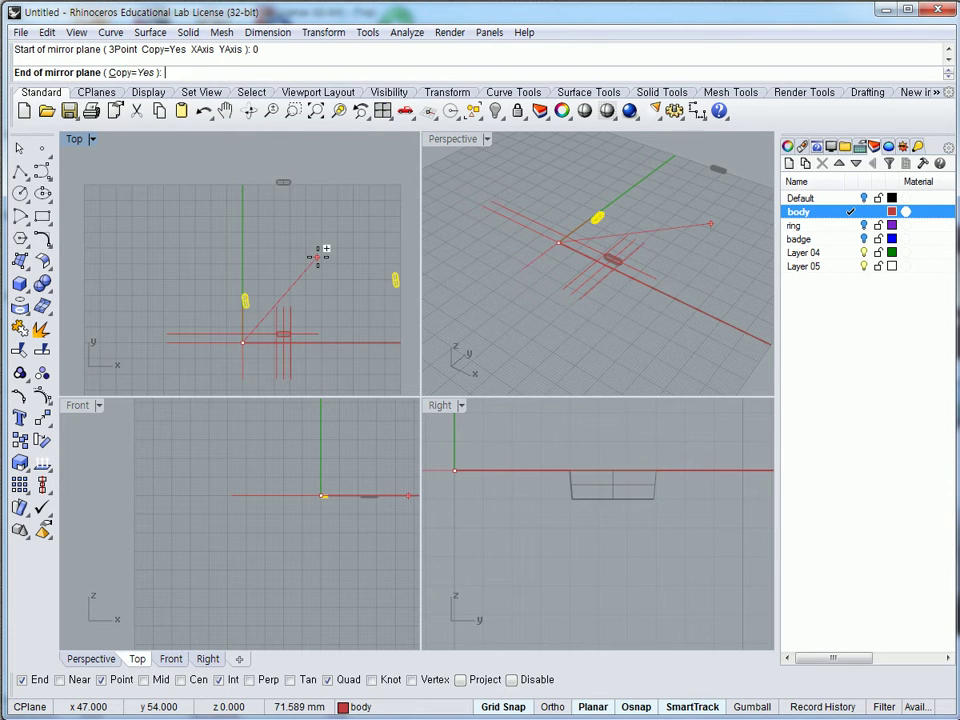
pyautogui.click(286, 262)
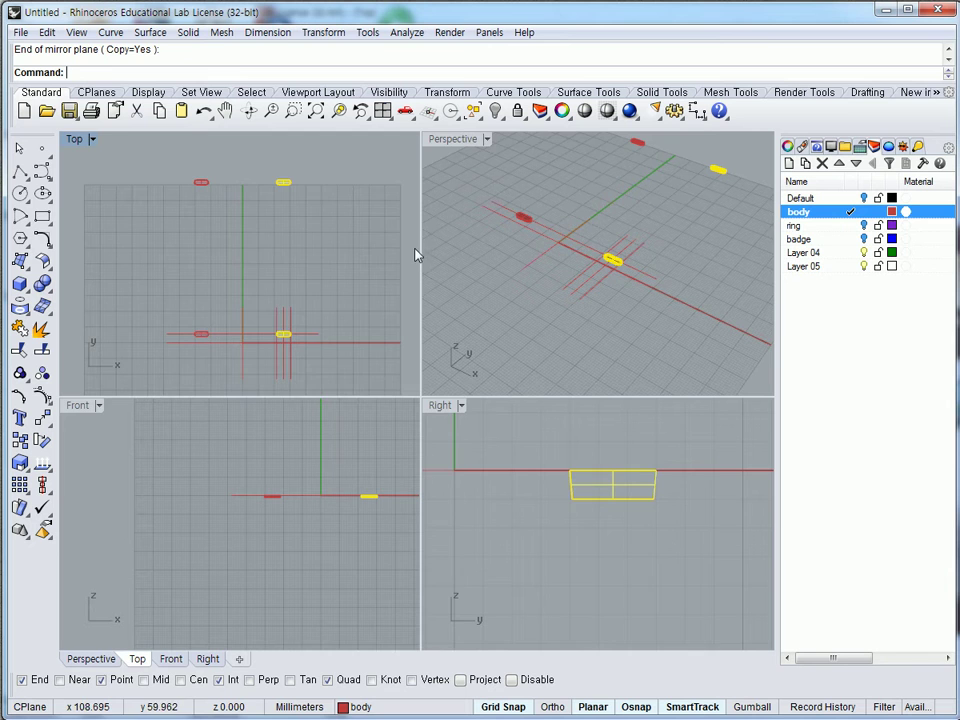
# - Maximise the Perspective viewport and add the two mirrored slot solids to the selection
pyautogui.doubleClick(475, 139)
pyautogui.keyDown('shift'); pyautogui.click(272, 300); pyautogui.keyUp('shift')
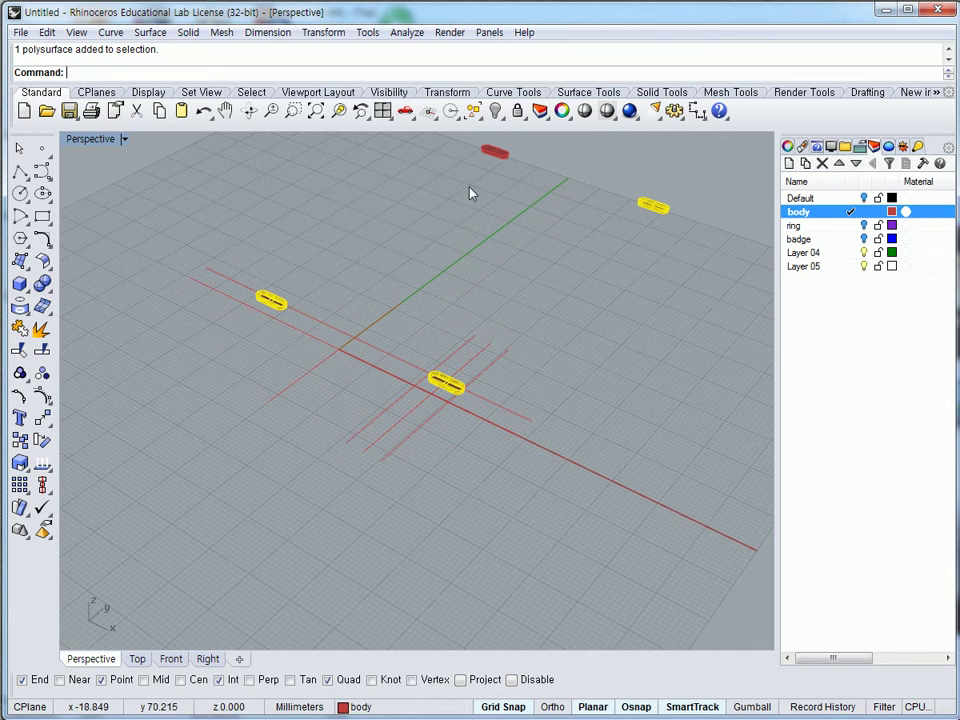
pyautogui.keyDown('shift'); pyautogui.click(498, 153); pyautogui.keyUp('shift')
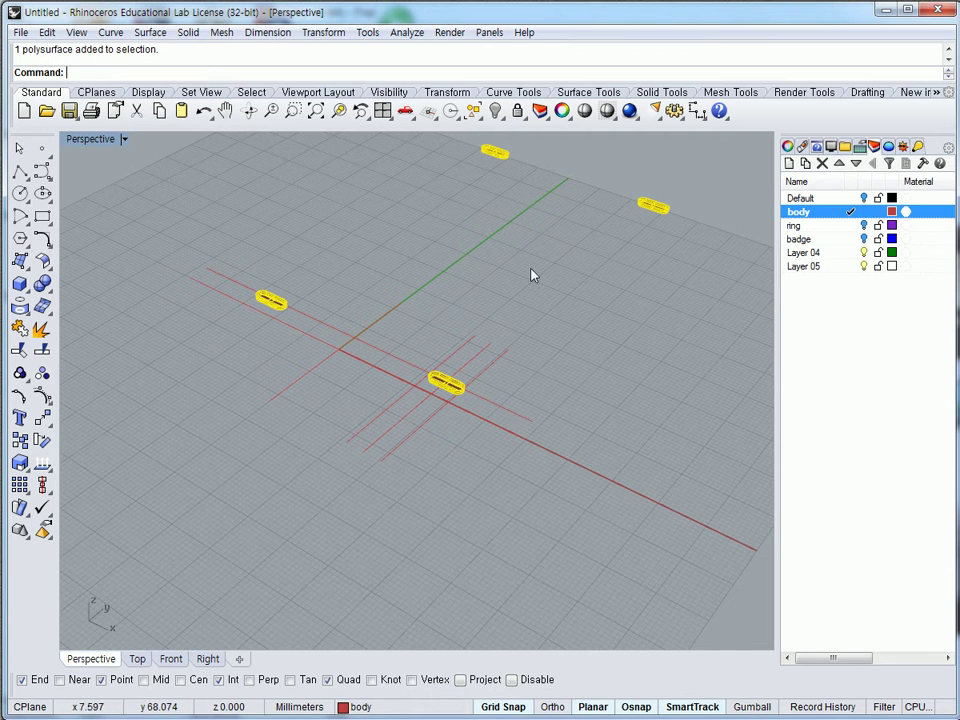
# - Change the body layer's colour to Gold and clear the selection
pyautogui.click(890, 213)
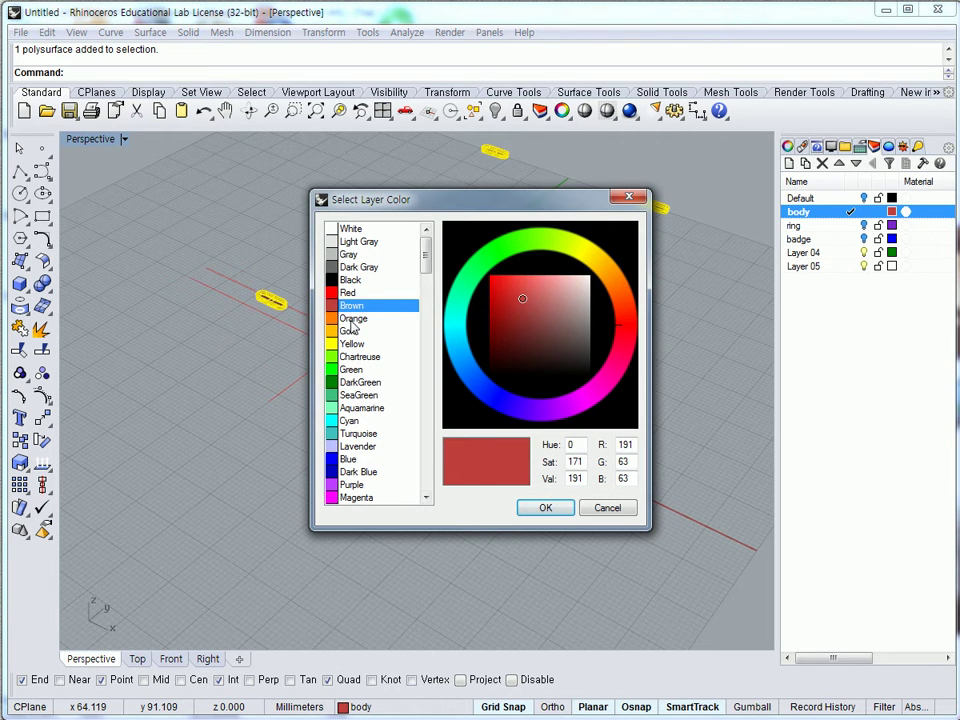
pyautogui.click(405, 318)
pyautogui.click(353, 331)
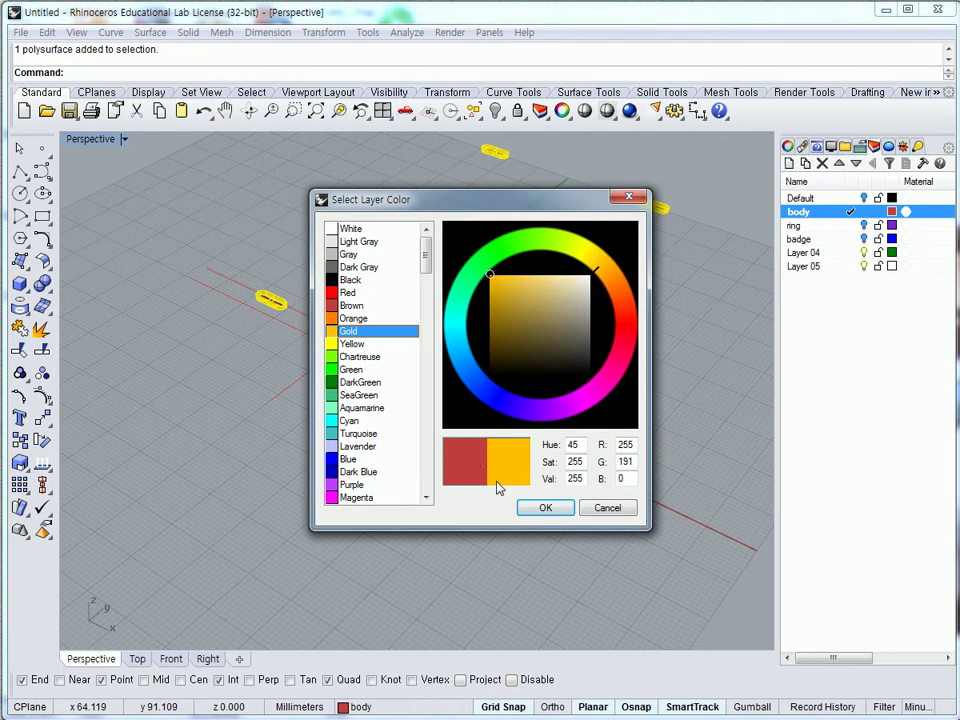
pyautogui.click(545, 507)
pyautogui.click(533, 373)
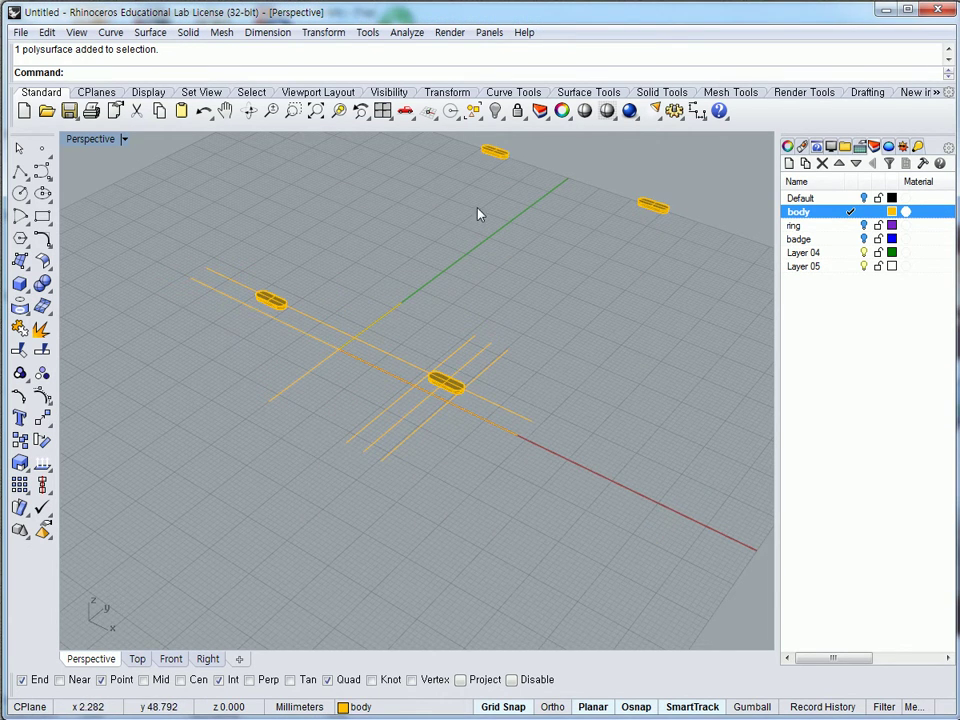
# - Show all hidden objects, select the lower half of the drive body and restore the four-viewport layout
pyautogui.rightClick(495, 110)
pyautogui.click(531, 313)
pyautogui.moveTo(556, 415); pyautogui.dragTo(527, 494, button='right')
pyautogui.doubleClick(100, 140)
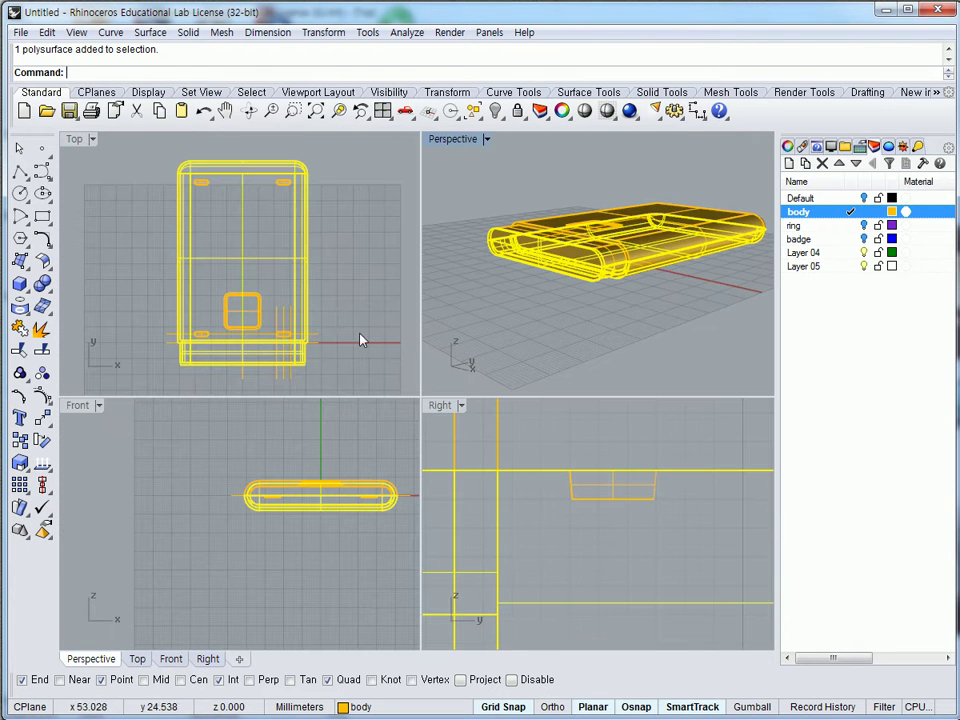
# - Add the four slot solids to the selection with the lower body half in the Top view
pyautogui.click(237, 197)
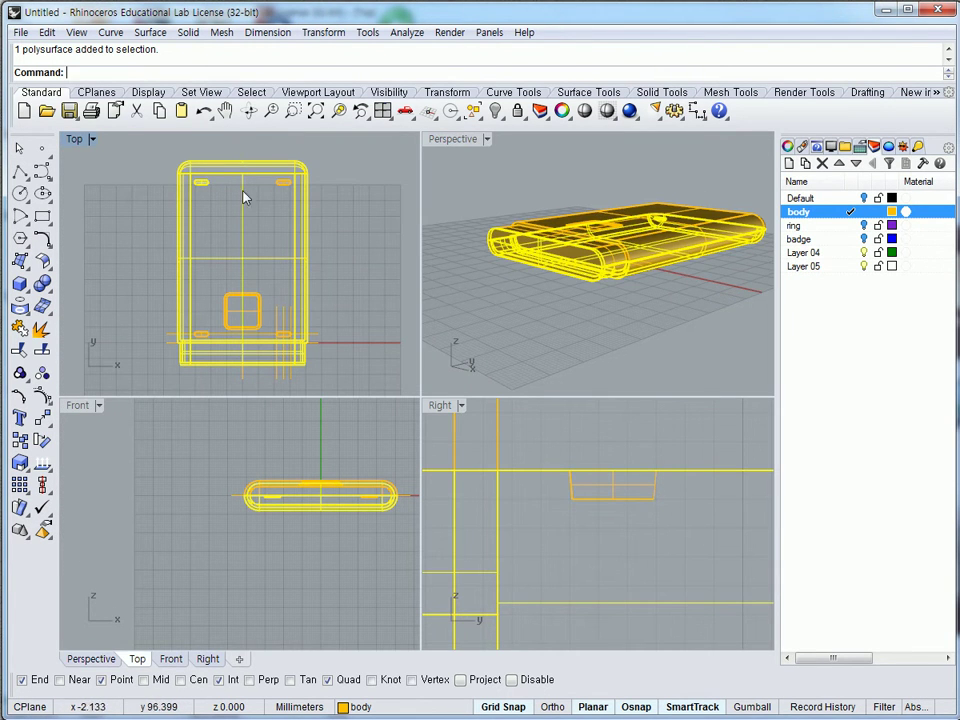
pyautogui.click(287, 339)
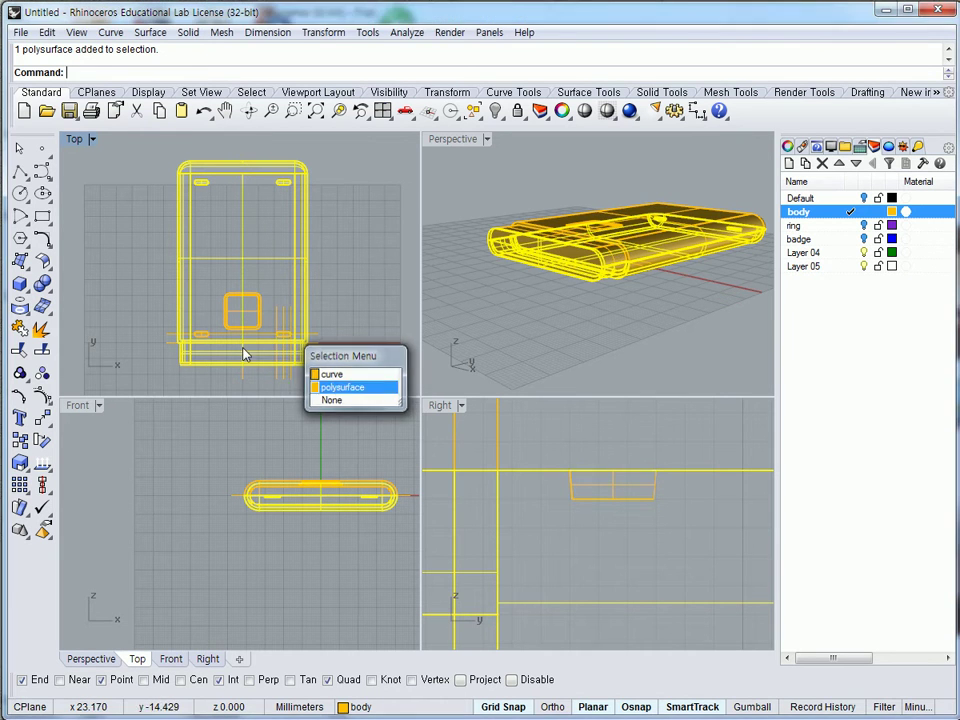
pyautogui.click(340, 387)
pyautogui.click(207, 340)
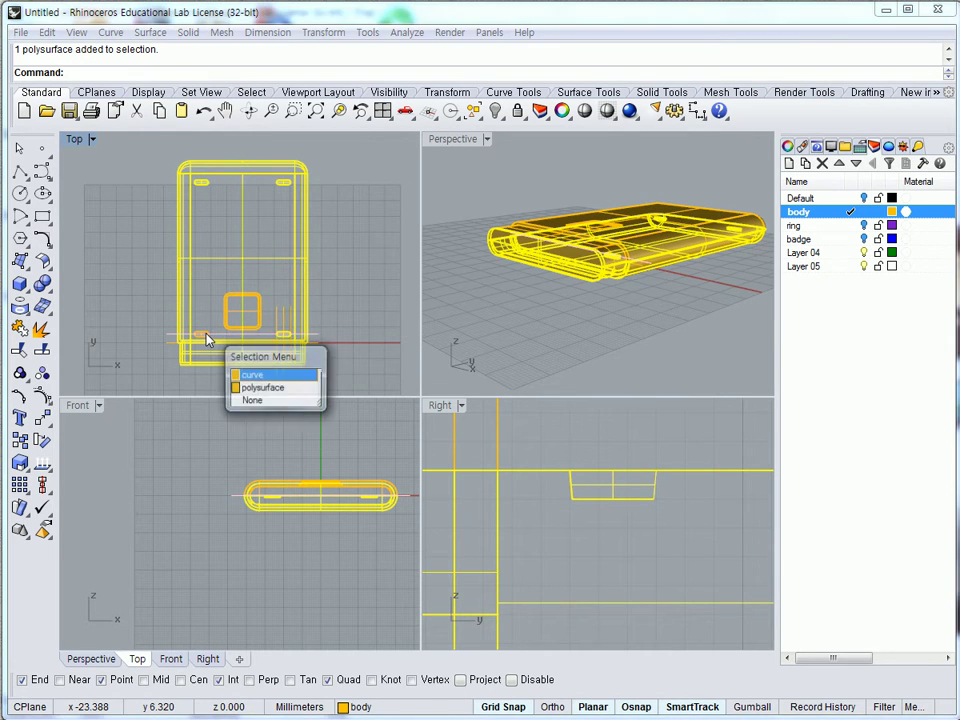
pyautogui.click(258, 390)
# - Maximise the Right viewport, widen it, and move the slot solids with their curves down onto the underside of the body
pyautogui.doubleClick(439, 405)
pyautogui.scroll(-4, 285, 299)
pyautogui.scroll(-2, 326, 325)
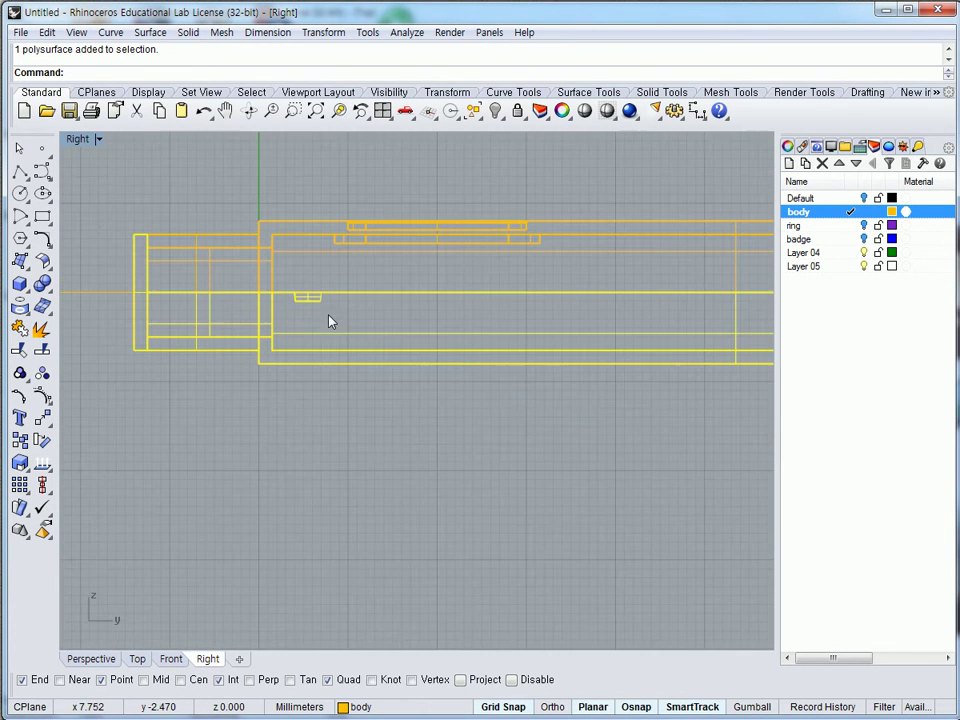
pyautogui.scroll(-3, 326, 332)
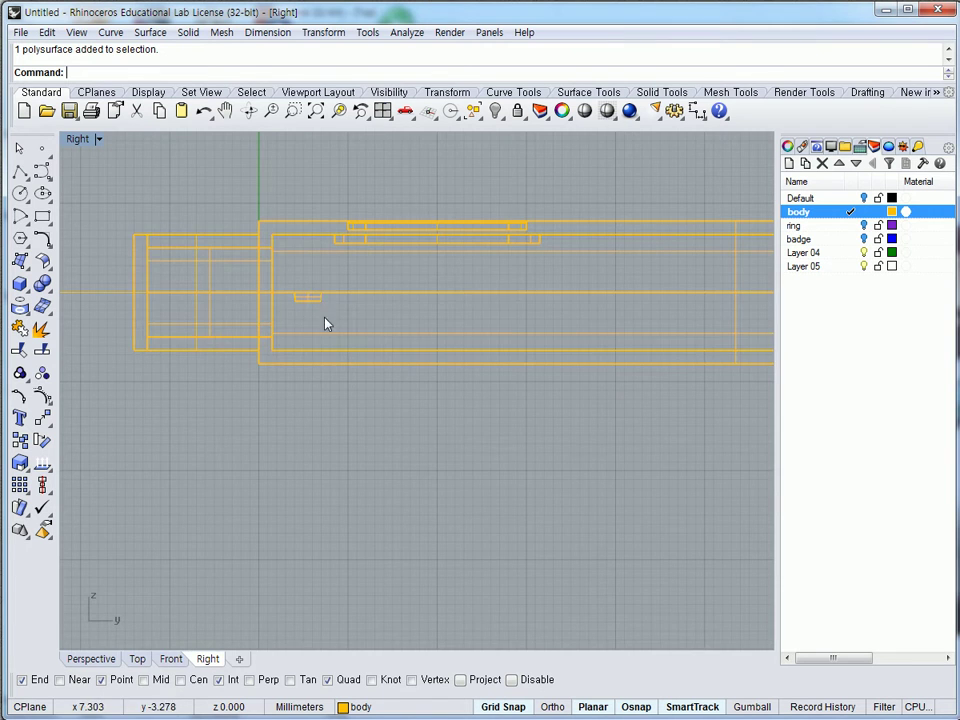
pyautogui.moveTo(332, 302); pyautogui.dragTo(208, 291, button='right')
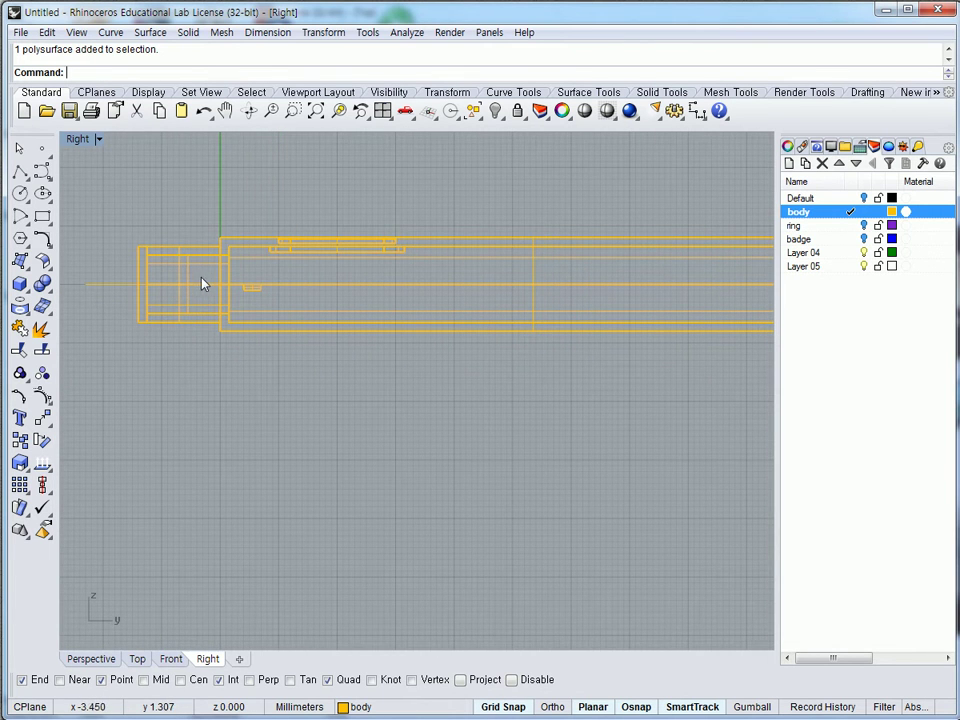
pyautogui.moveTo(288, 289); pyautogui.dragTo(201, 291, button='right')
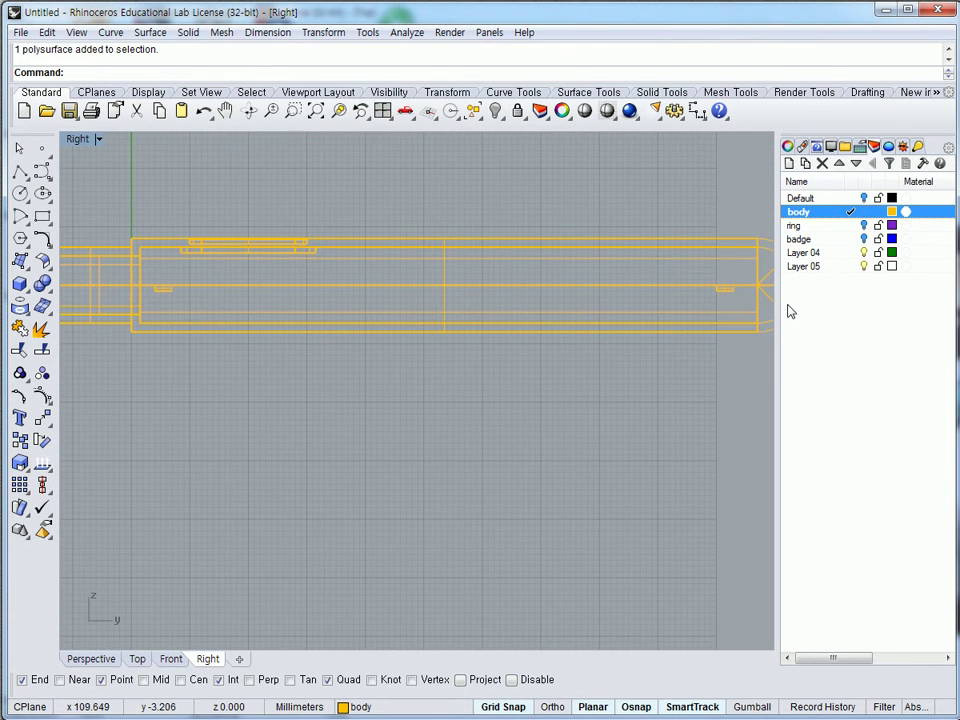
pyautogui.moveTo(898, 312); pyautogui.dragTo(920, 322)
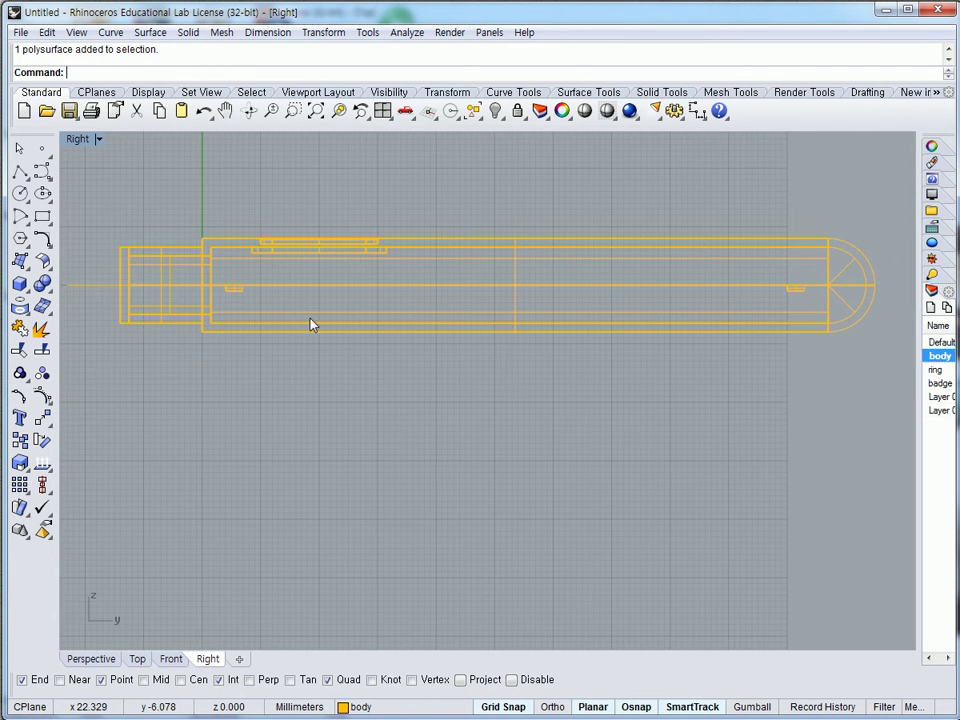
pyautogui.moveTo(296, 306); pyautogui.dragTo(804, 339)
pyautogui.scroll(8, 512, 345)
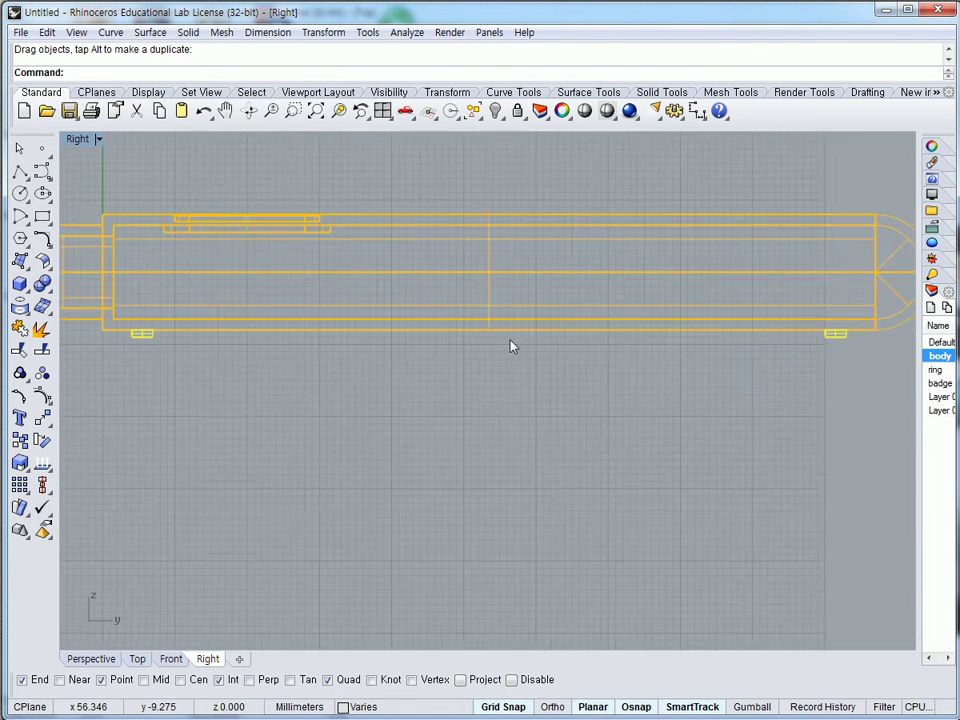
# - Add the lower body half to the selected slot solids and restore the four-viewport layout with the underside in view
pyautogui.click(347, 313)
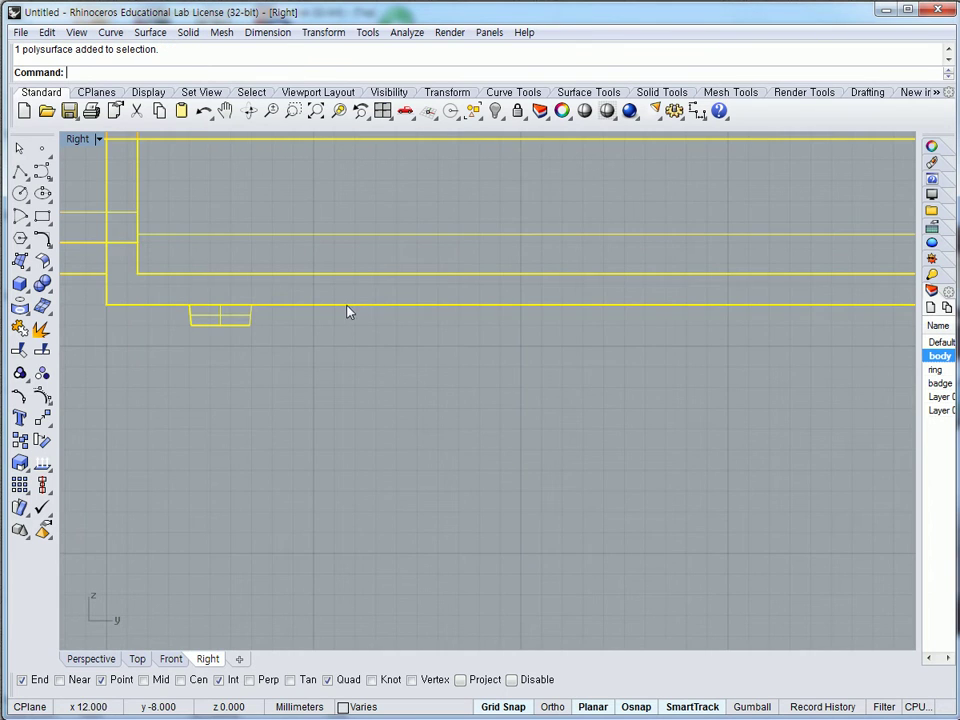
pyautogui.moveTo(347, 313); pyautogui.dragTo(428, 339, button='right')
pyautogui.doubleClick(88, 142)
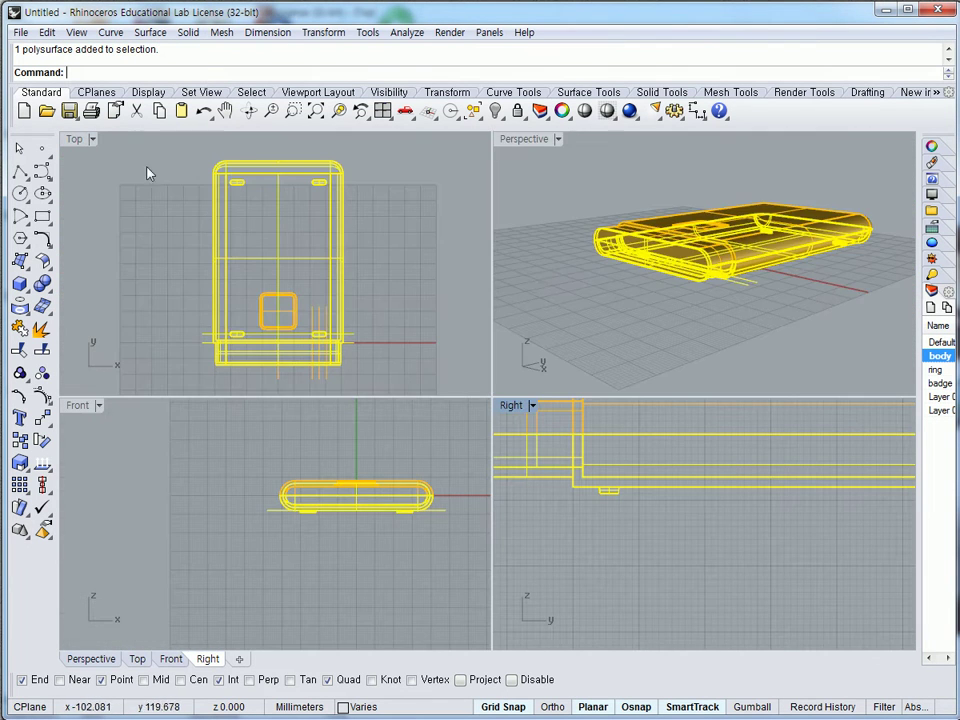
pyautogui.moveTo(615, 289); pyautogui.dragTo(655, 220, button='right')
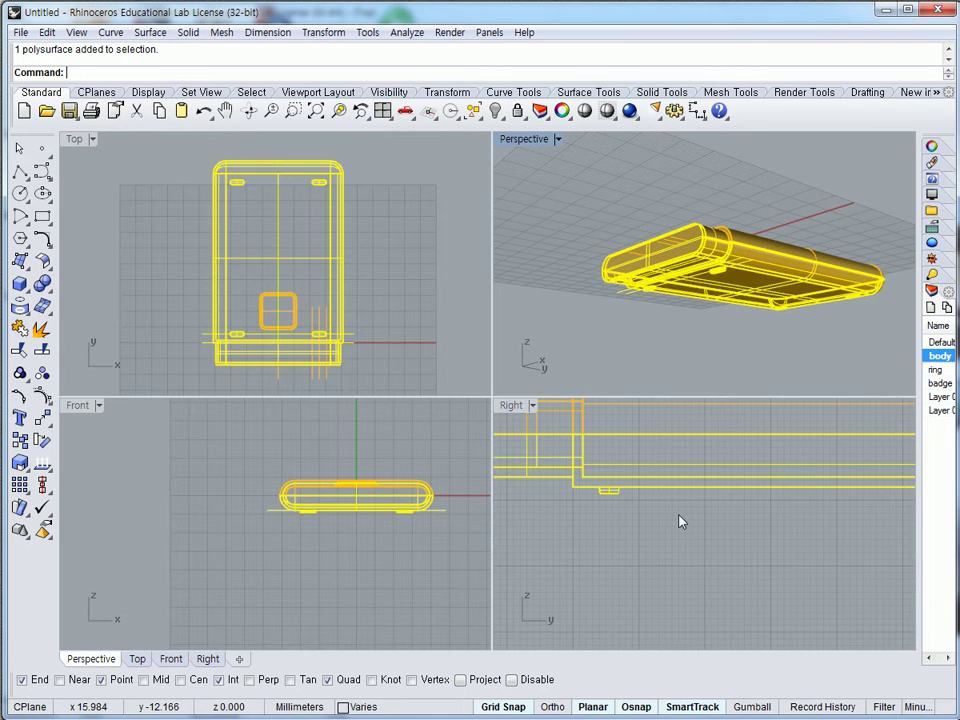
# - Clear the current selection, select all construction curves of the drive and hide them
pyautogui.rightClick(679, 519)
pyautogui.rightClick(737, 292)
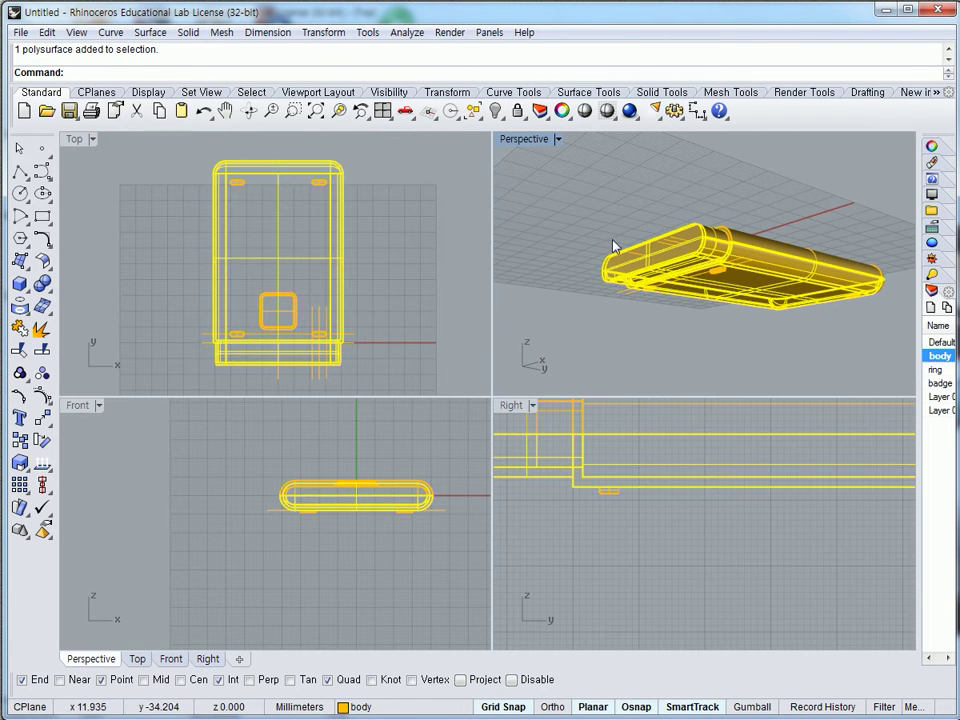
pyautogui.click(564, 189)
pyautogui.click(473, 116)
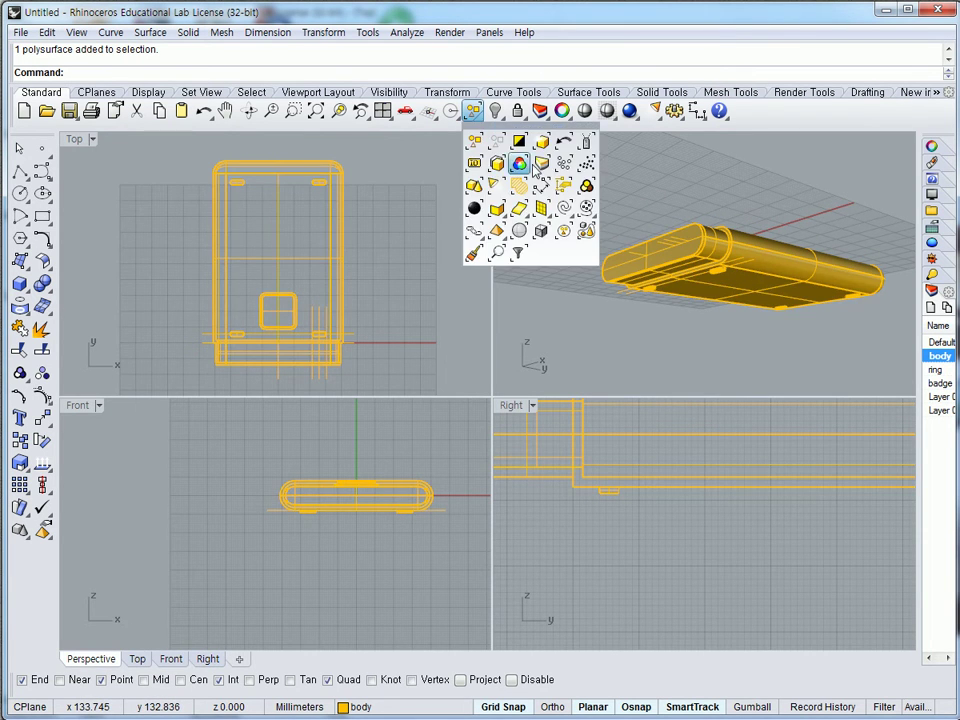
pyautogui.click(495, 139)
pyautogui.click(495, 110)
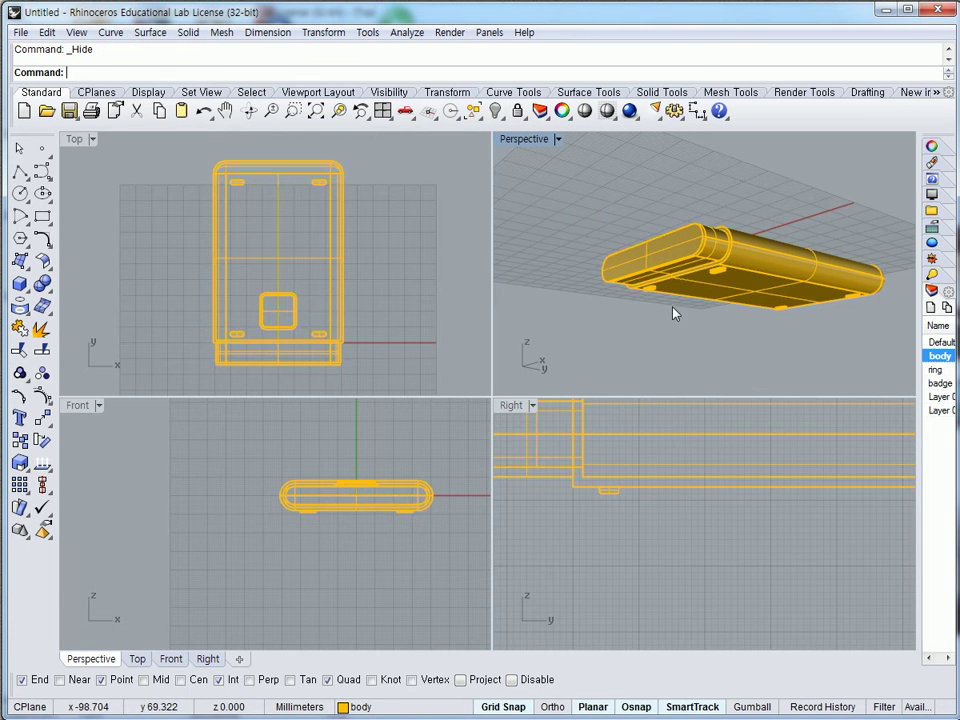
# - Boolean-union the lower body half with the four slot-shaped feet on its underside, adding the feet in the Right view
pyautogui.click(666, 303)
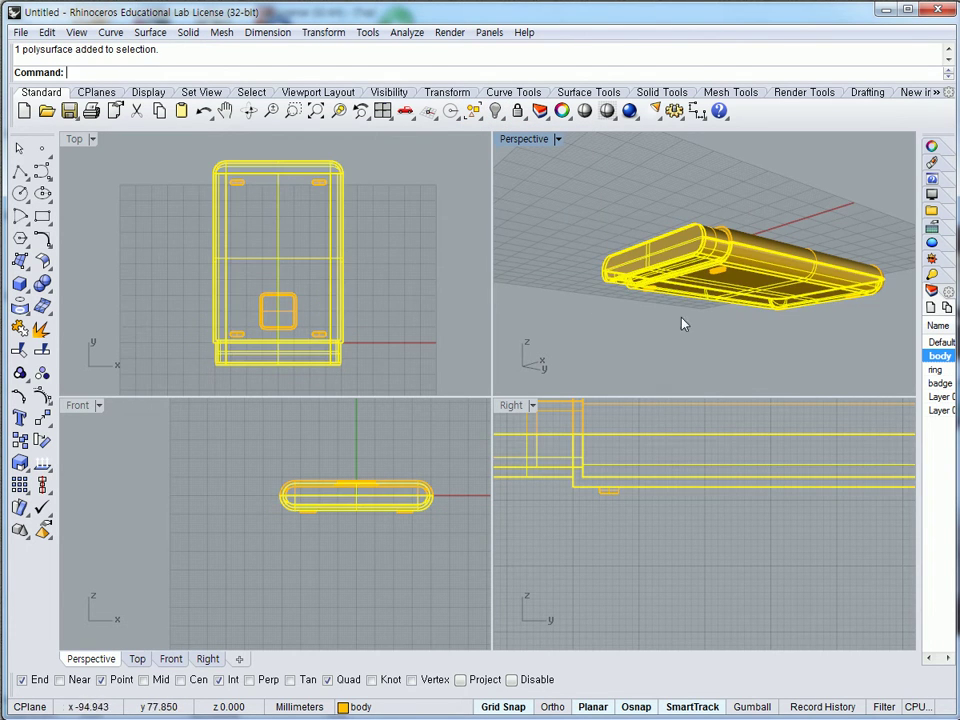
pyautogui.doubleClick(510, 406)
pyautogui.scroll(-2, 420, 420)
pyautogui.moveTo(508, 426); pyautogui.dragTo(328, 431, button='right')
pyautogui.scroll(-3, 390, 420)
pyautogui.moveTo(202, 406); pyautogui.dragTo(690, 376)
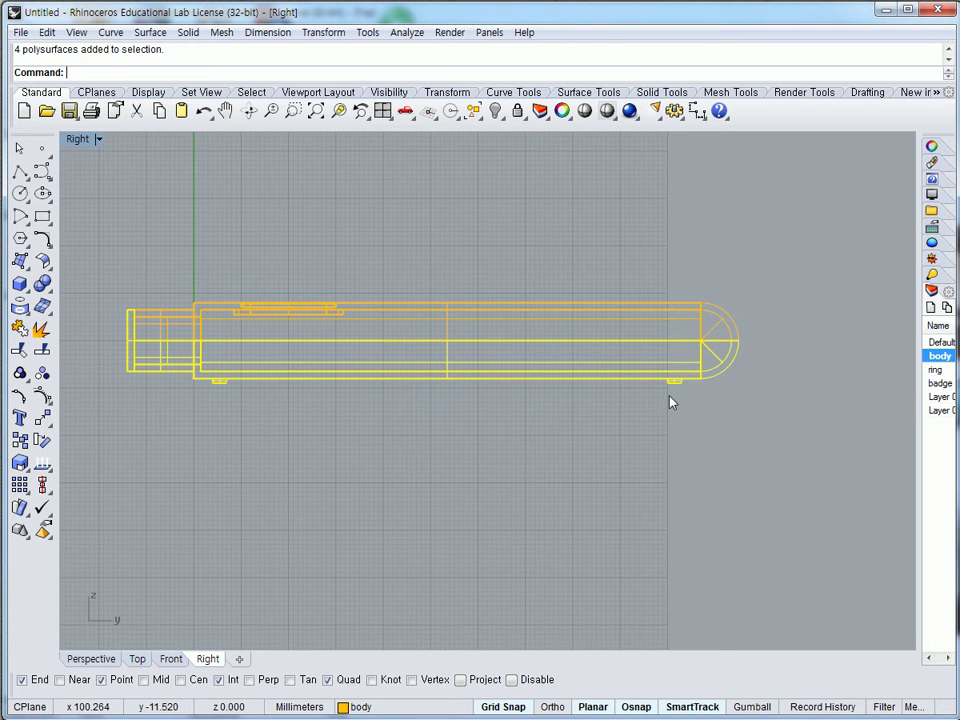
pyautogui.click(661, 92)
pyautogui.click(24, 110)
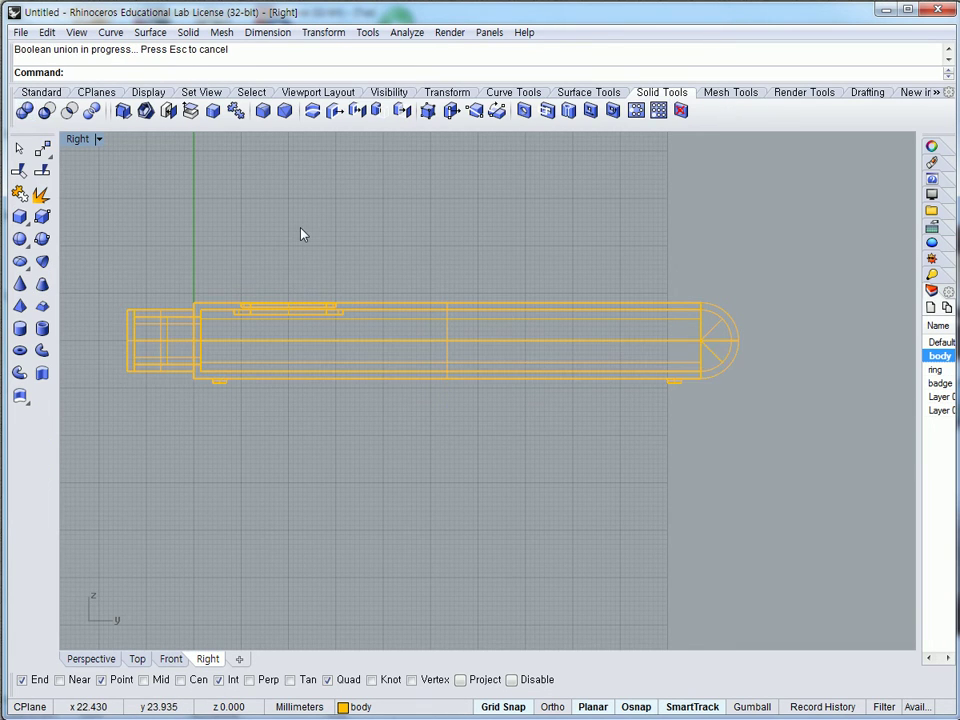
pyautogui.doubleClick(77, 139)
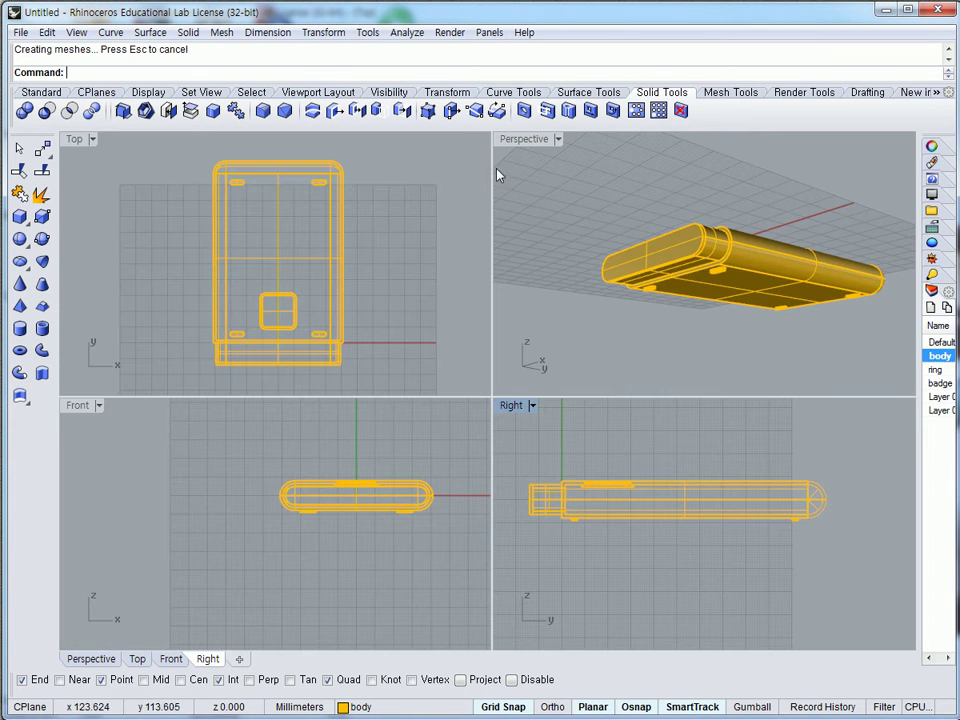
# - Maximise the Perspective viewport on the drive's upper side and turn on the ring and badge layers
pyautogui.doubleClick(524, 139)
pyautogui.click(572, 429)
pyautogui.moveTo(572, 429); pyautogui.dragTo(446, 625, button='right')
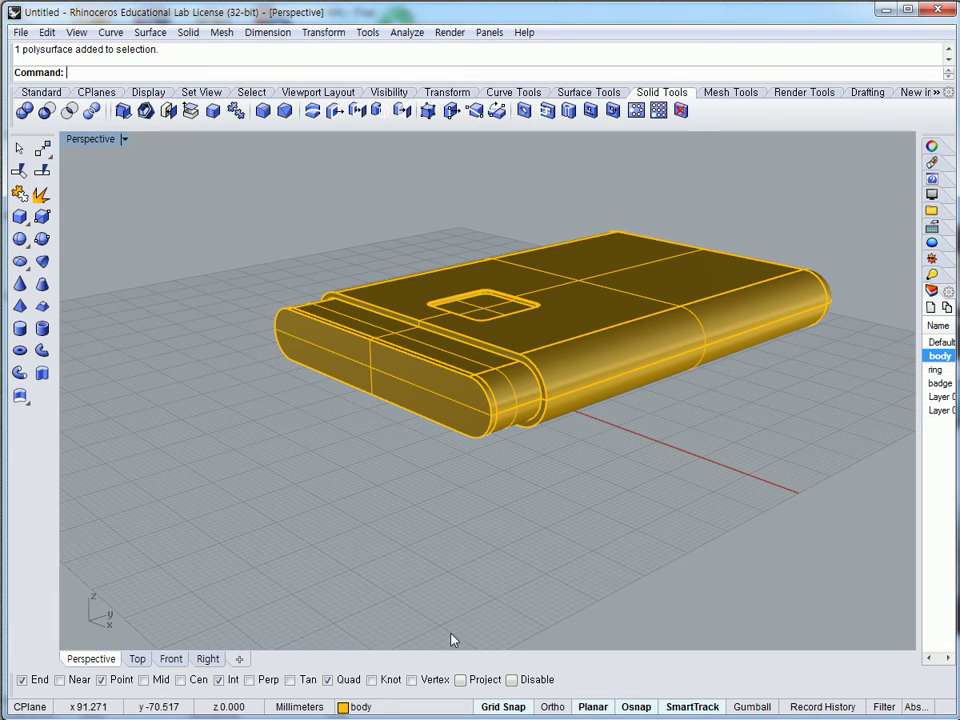
pyautogui.click(356, 707)
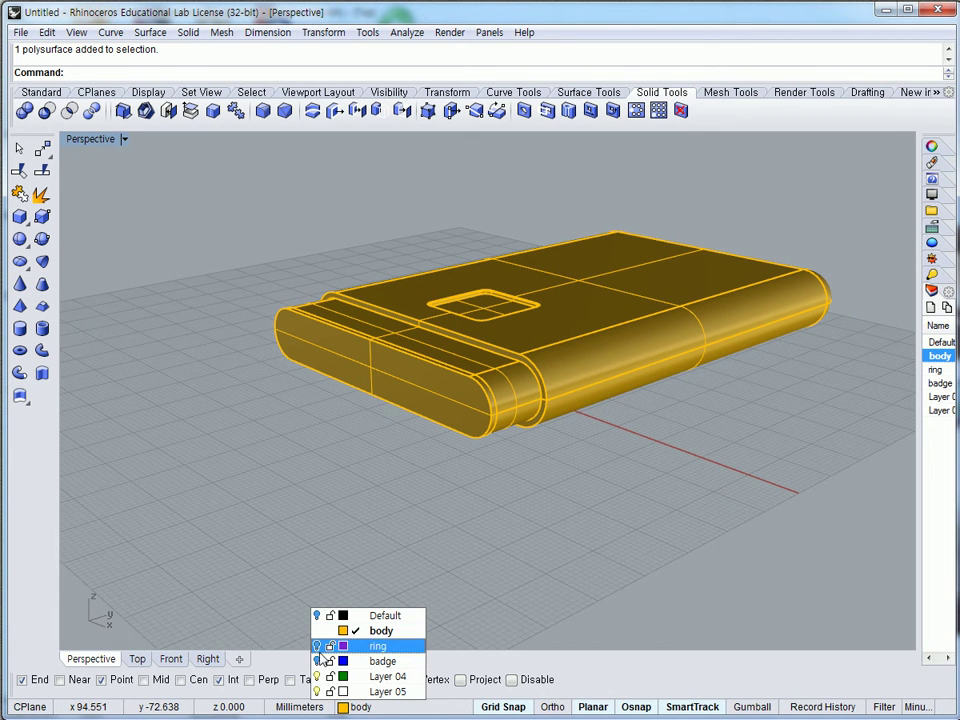
pyautogui.click(316, 646)
pyautogui.click(316, 661)
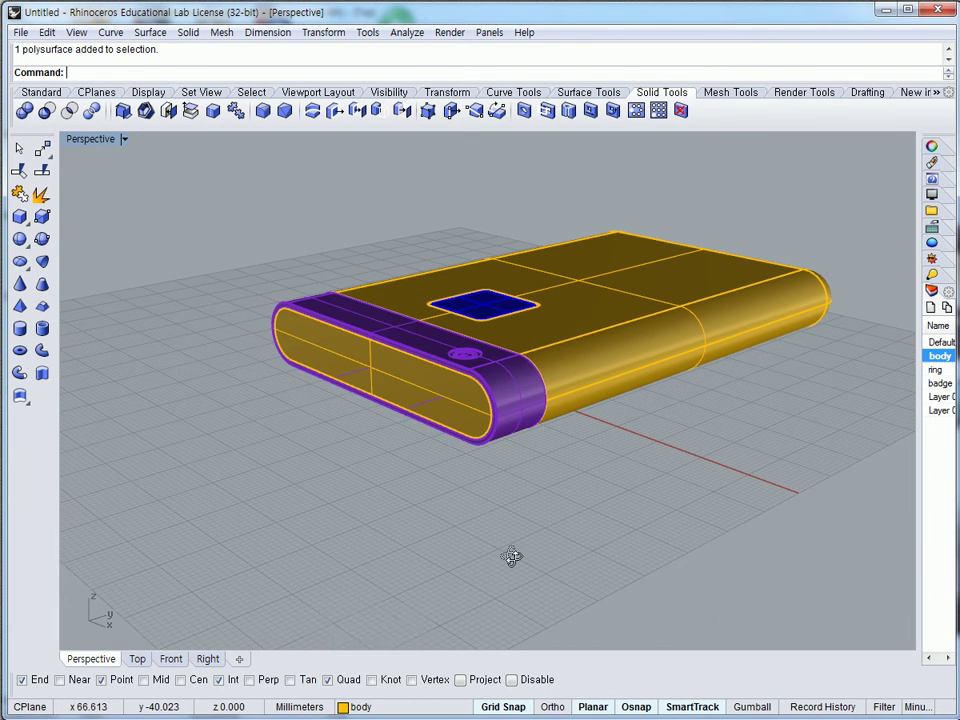
pyautogui.scroll(5, 549, 491)
pyautogui.moveTo(507, 428)
pyautogui.mouseDown(button='right')
pyautogui.moveTo(433, 371)
pyautogui.moveTo(444, 326)
pyautogui.moveTo(508, 386)
pyautogui.moveTo(508, 407)
pyautogui.mouseUp(button='right')
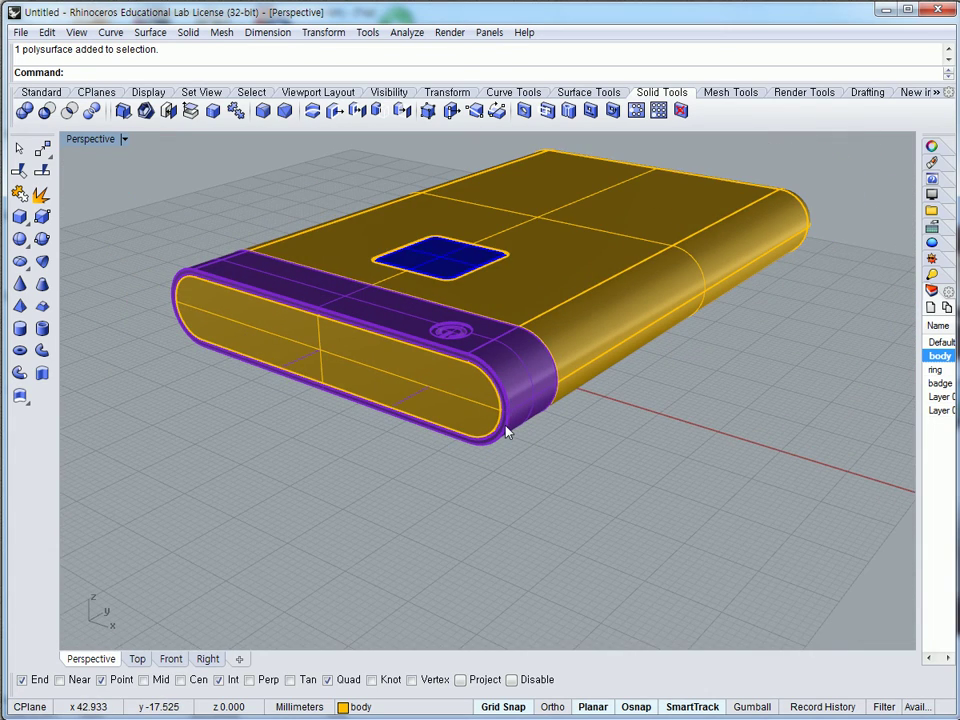